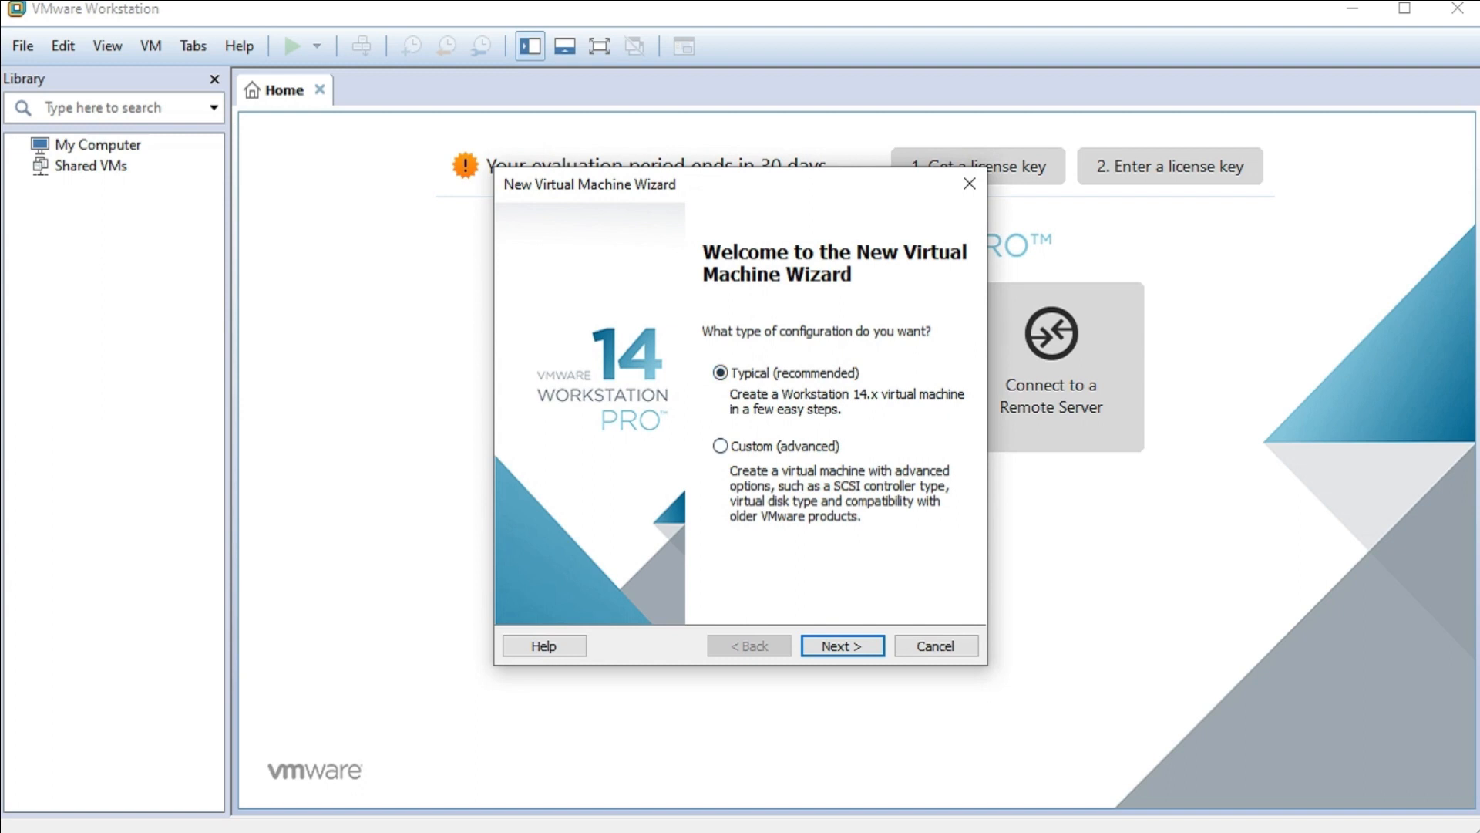
- Look at the Custom (advanced) configuration option on the New Virtual Machine Wizard's welcome page
left_click(721, 447)
- Return to Typical (recommended) and continue to the Guest Operating System Installation page
left_click(720, 373)
key("Return")
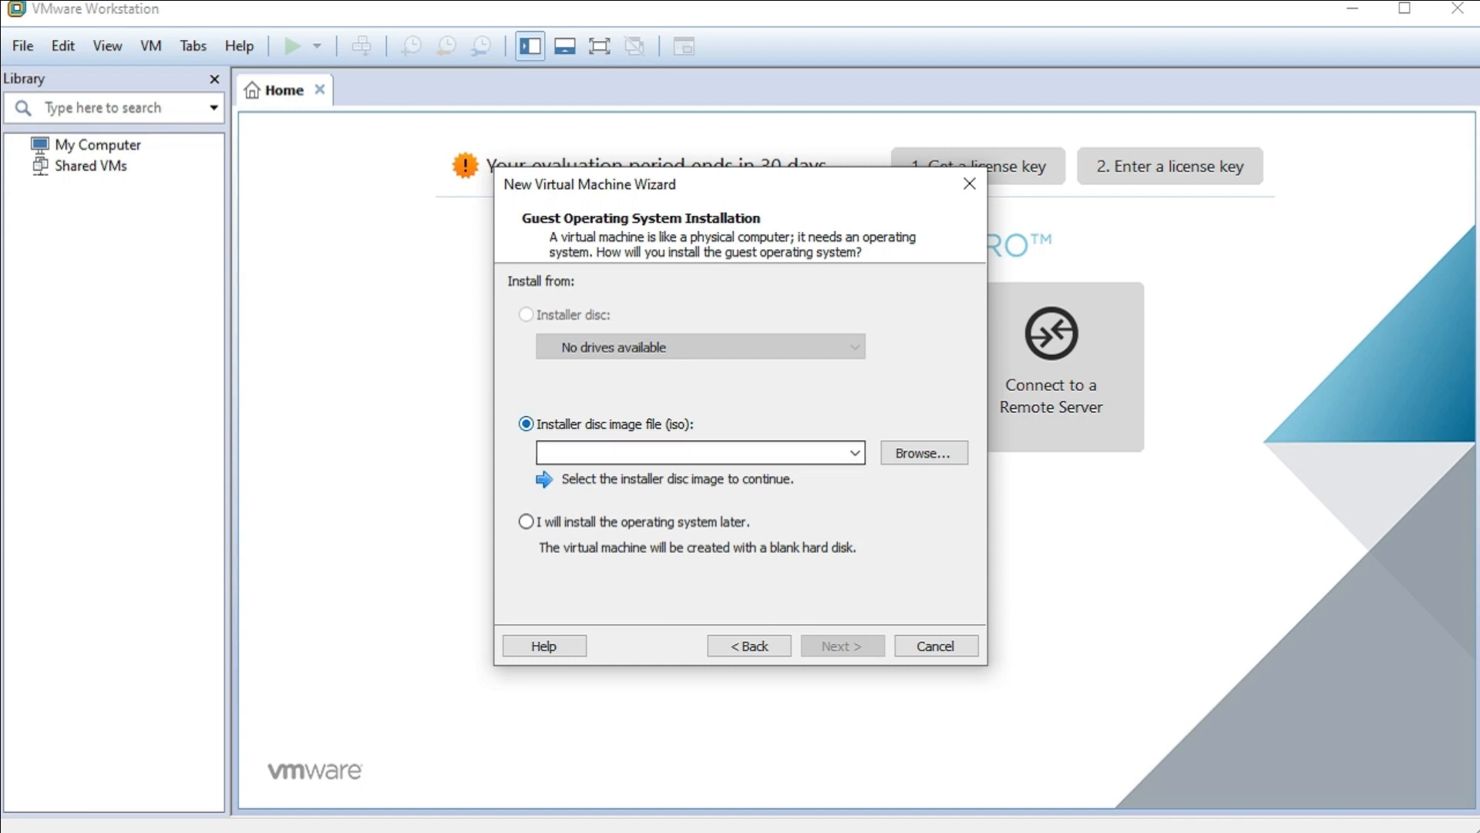
- Browse for the installer disc image, showing files of all types
left_click(924, 452)
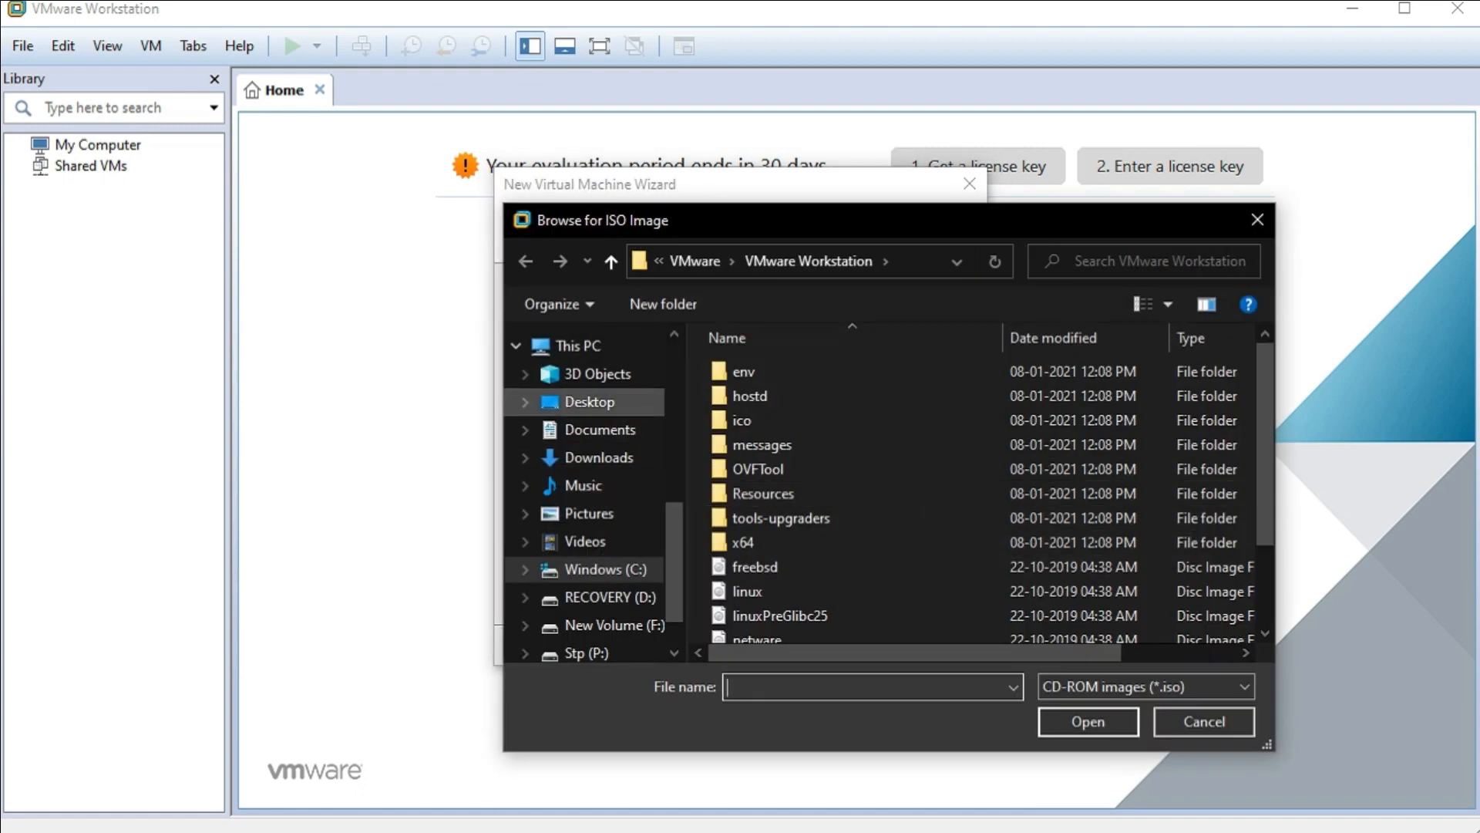
left_click(599, 457)
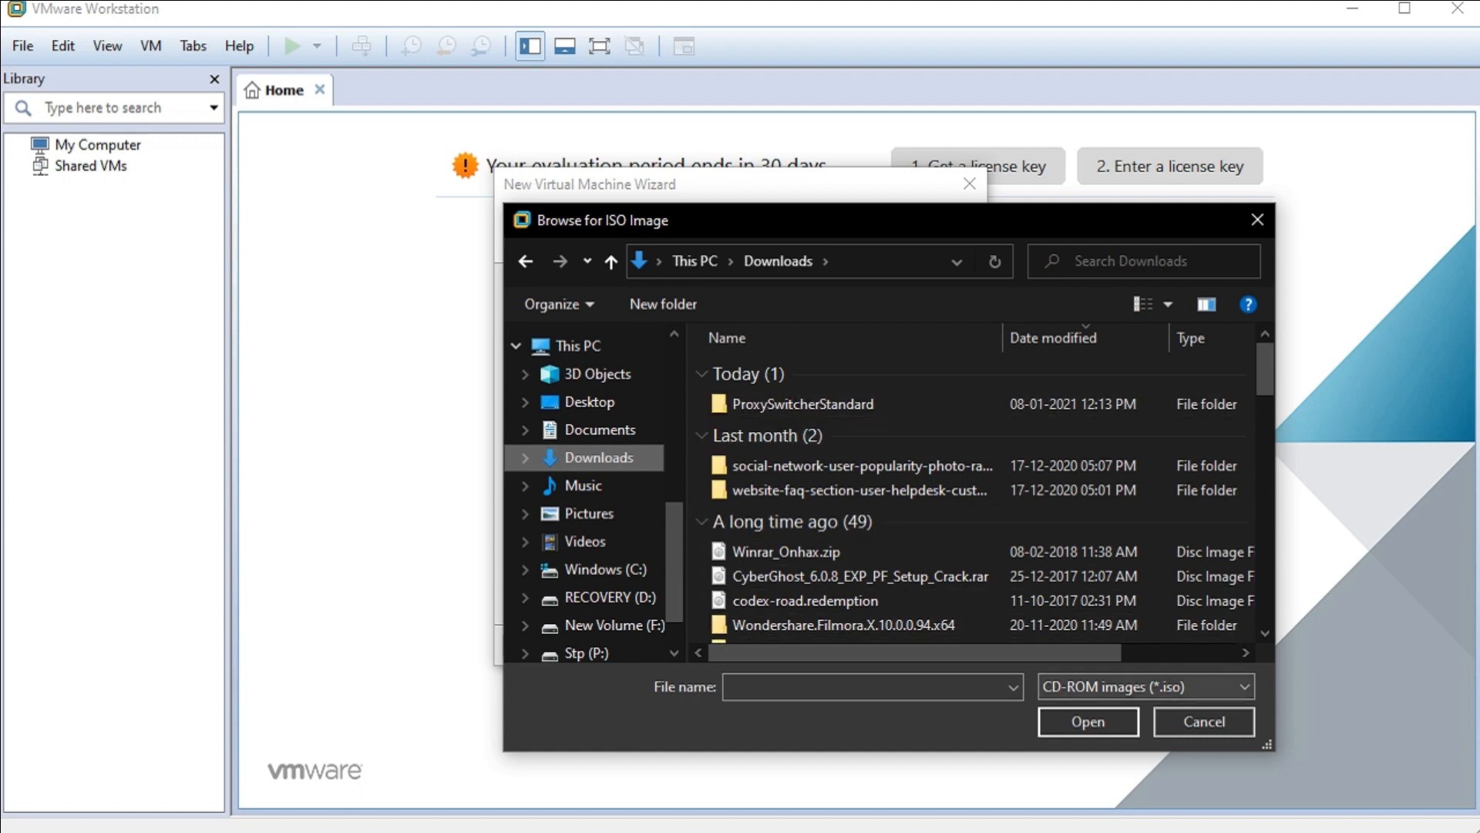
left_click(1147, 686)
left_click(1076, 727)
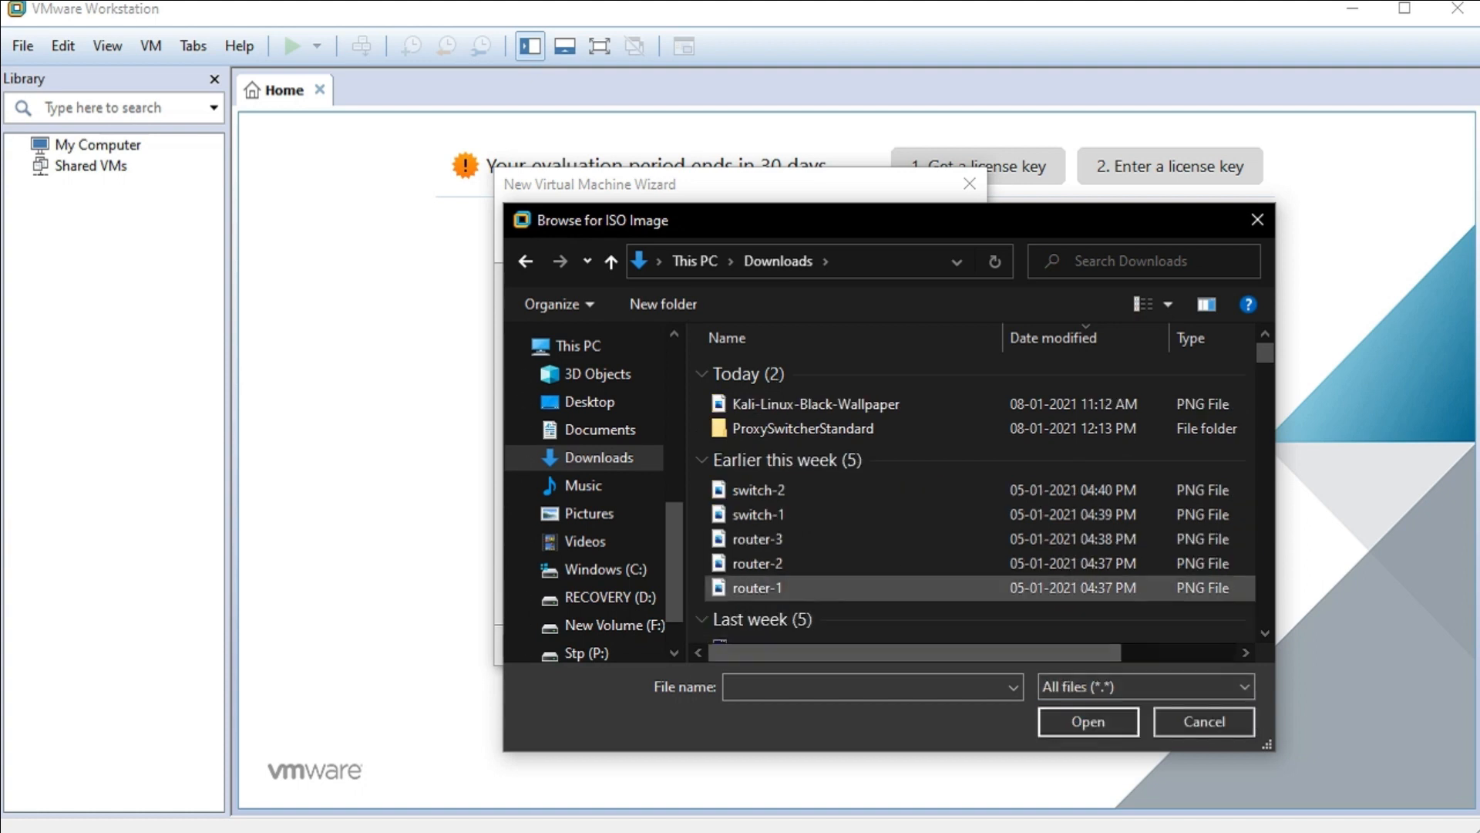
- Open the F:\CEH V10 folder and select kali-linux-2019.3-amd64
scroll(972, 463, "down", 2)
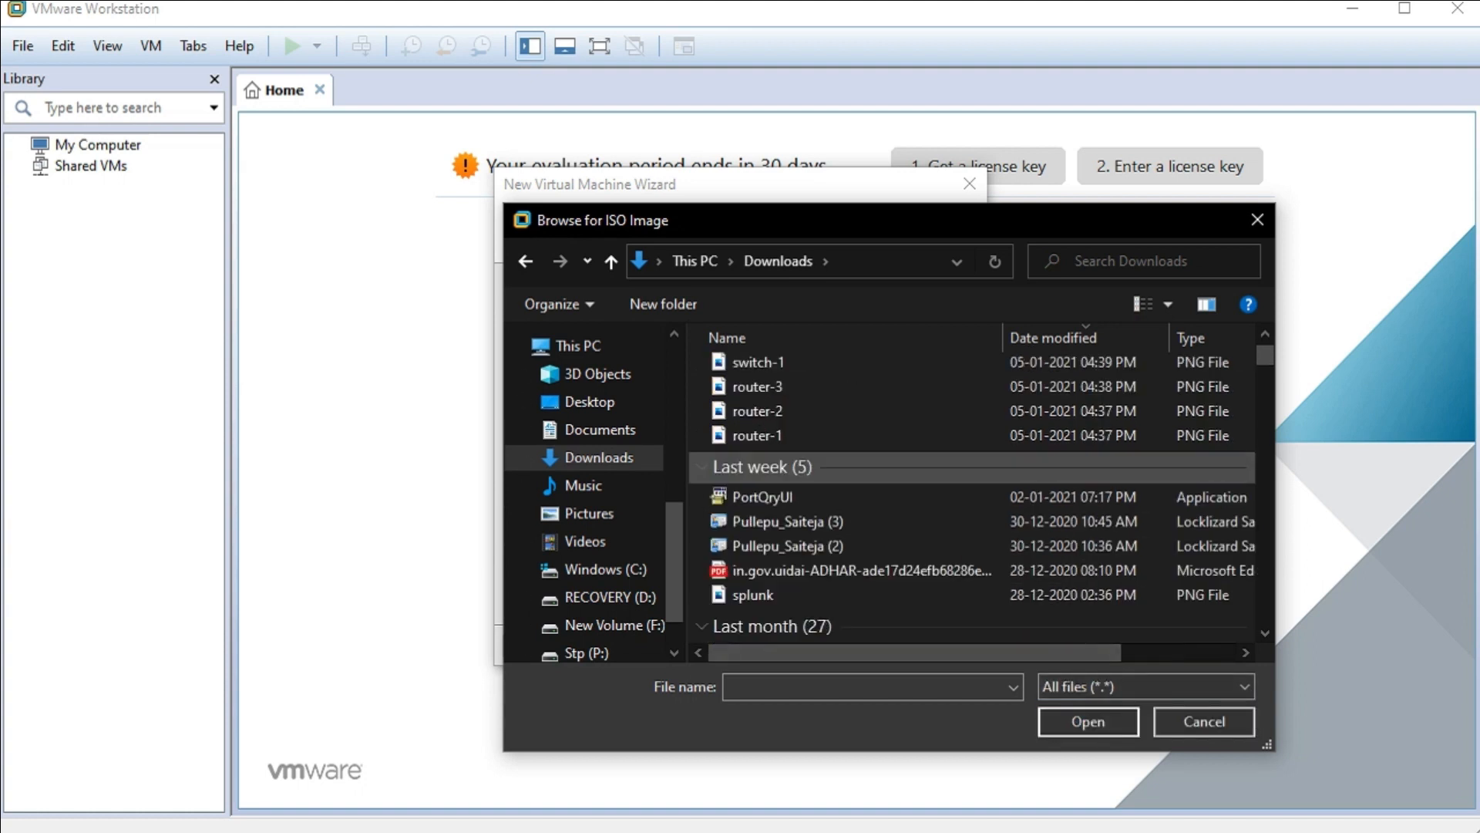
scroll(972, 462, "down", 3)
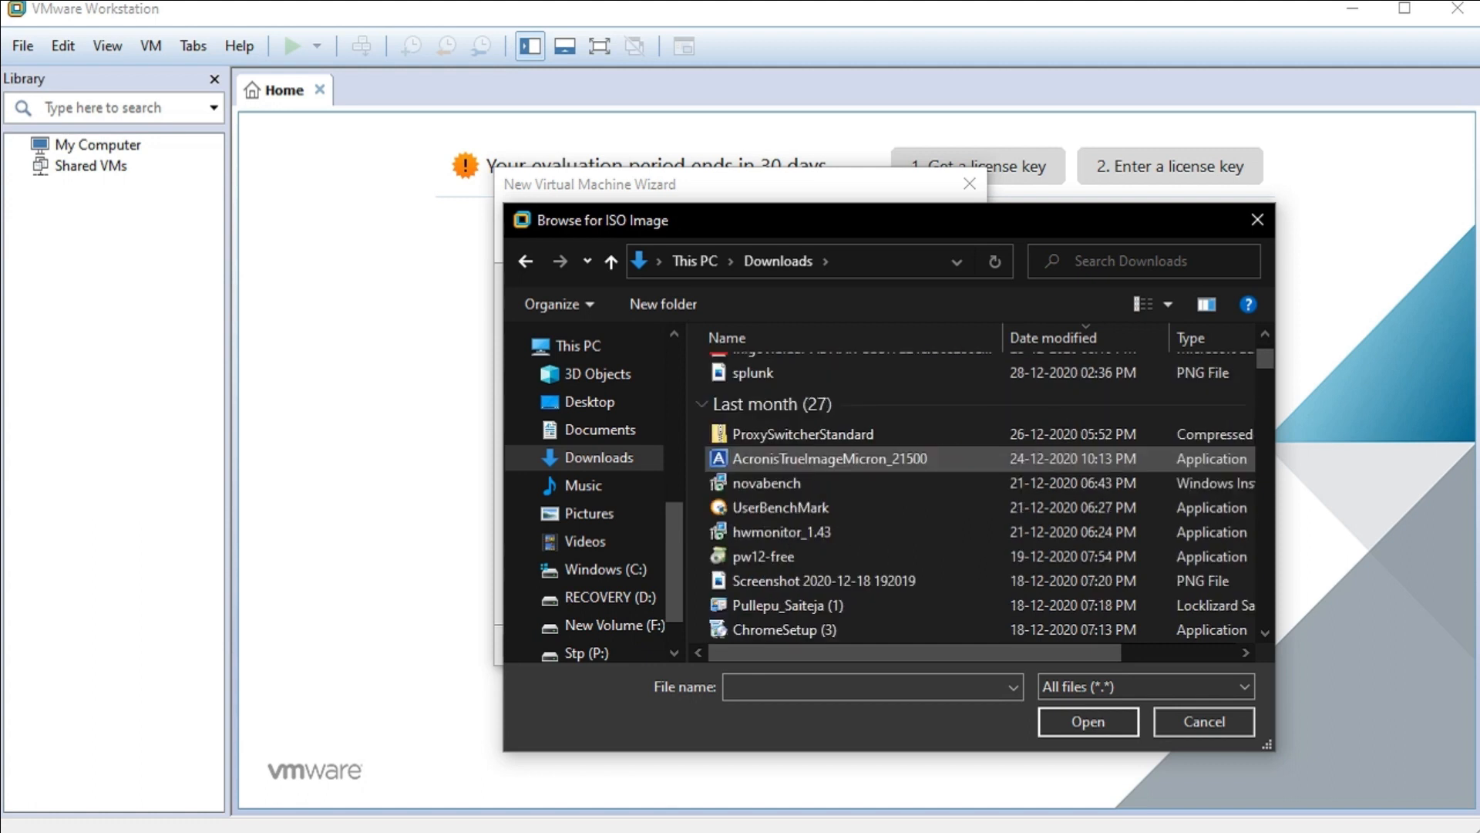
scroll(971, 463, "down", 9)
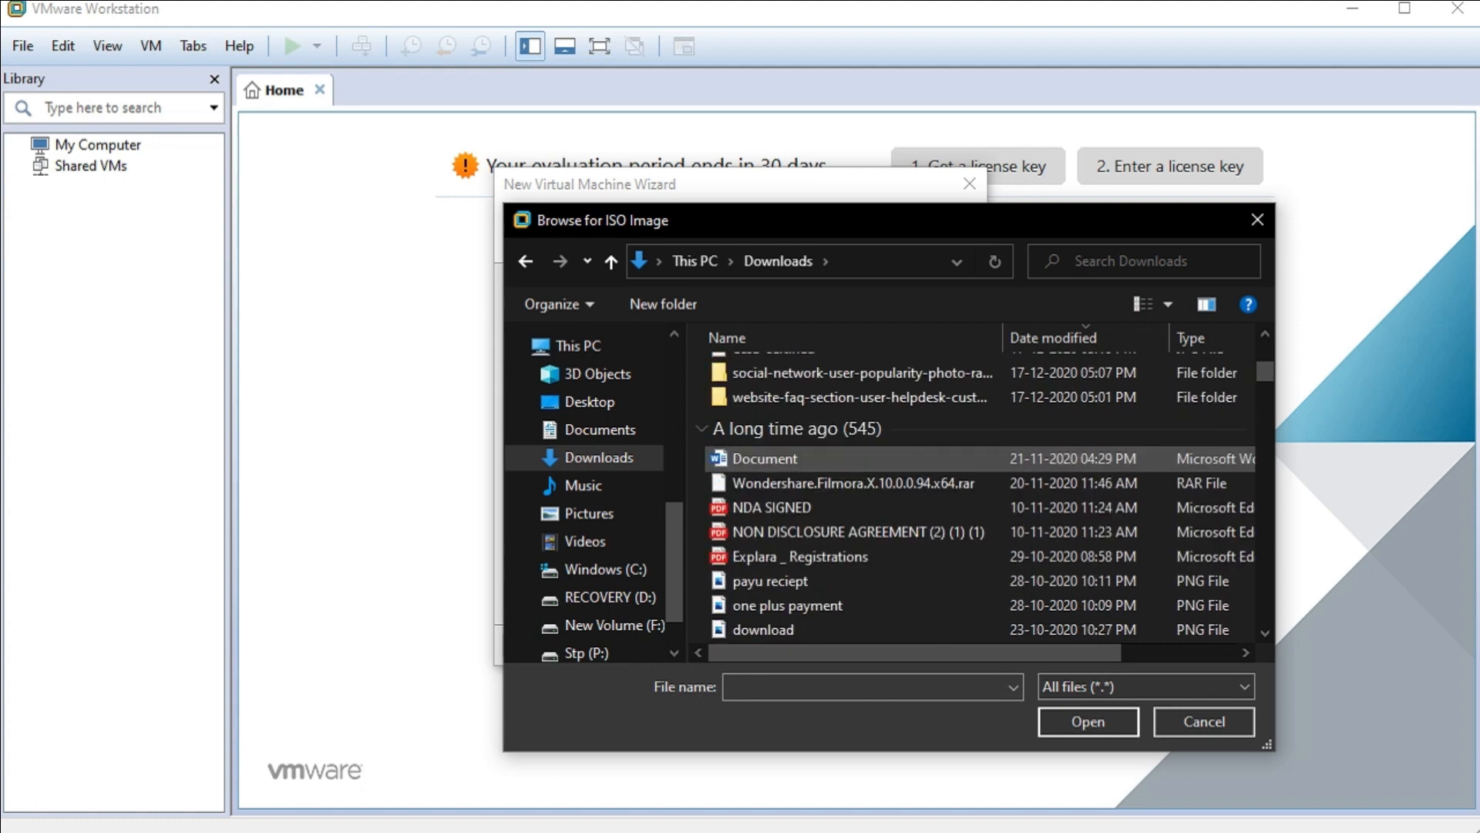
scroll(972, 462, "down", 1)
scroll(593, 517, "down", 1)
scroll(594, 516, "up", 2)
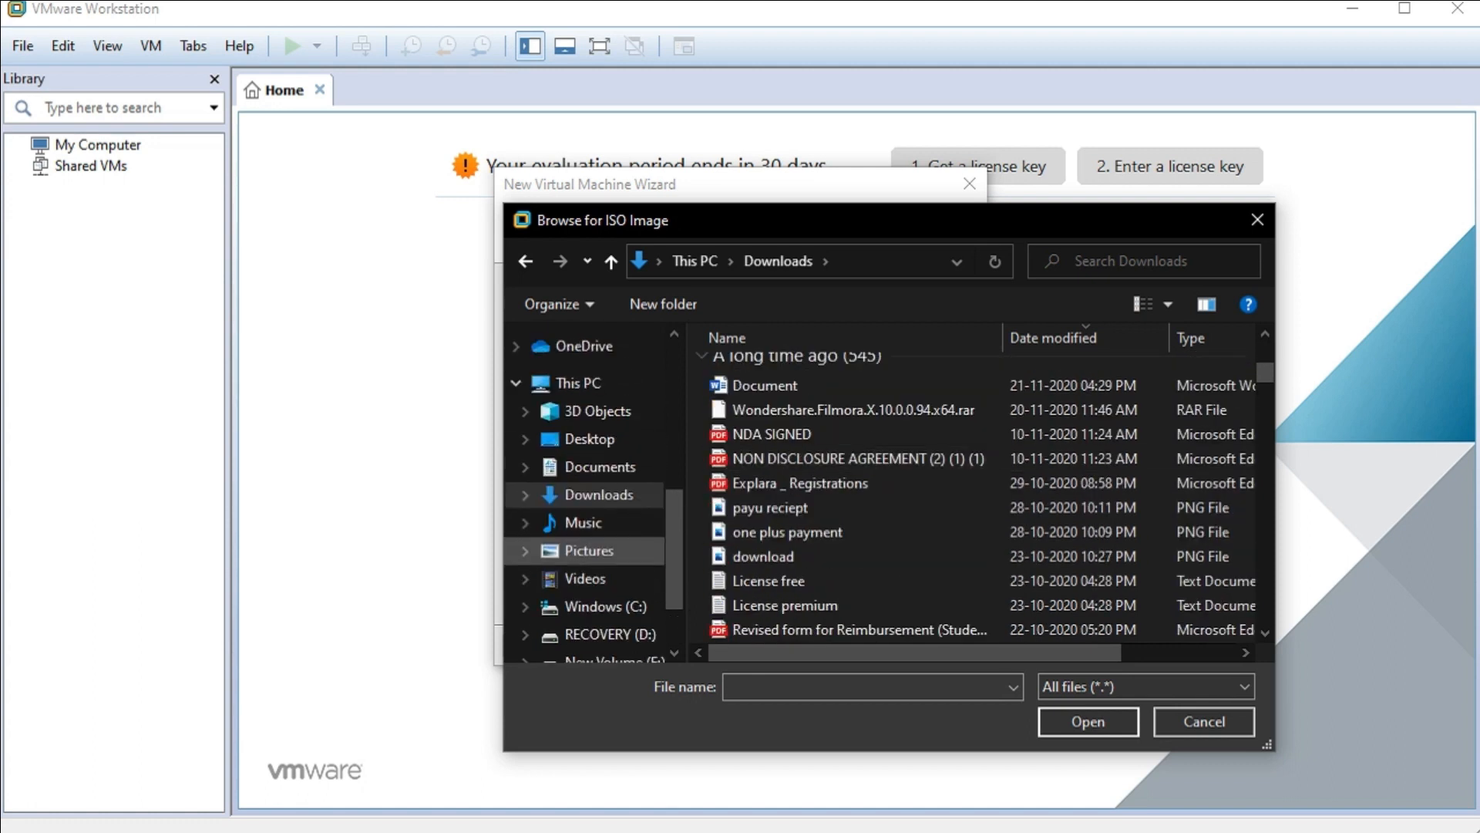
scroll(594, 550, "up", 5)
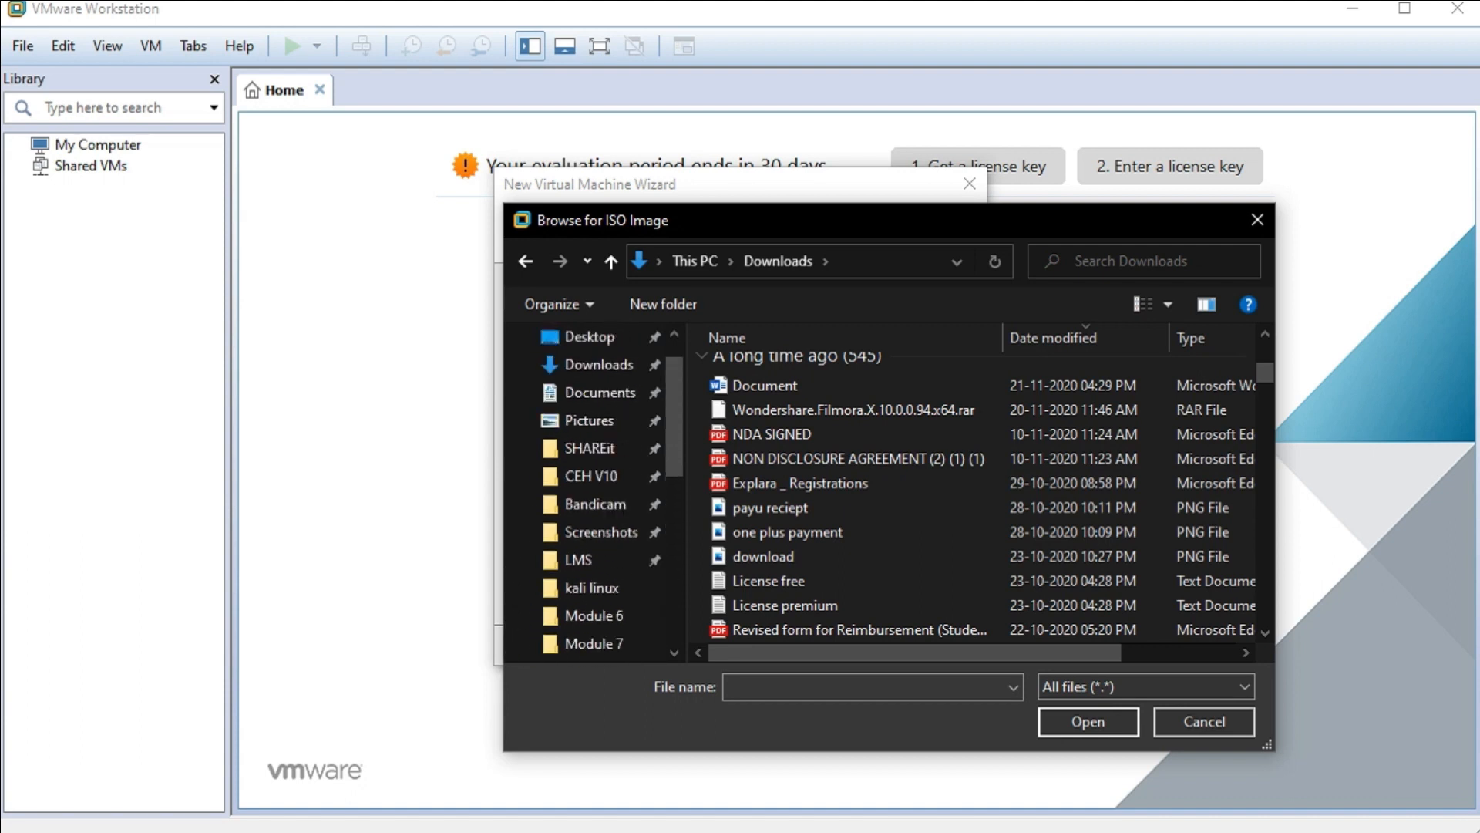
scroll(593, 501, "up", 1)
left_click(591, 522)
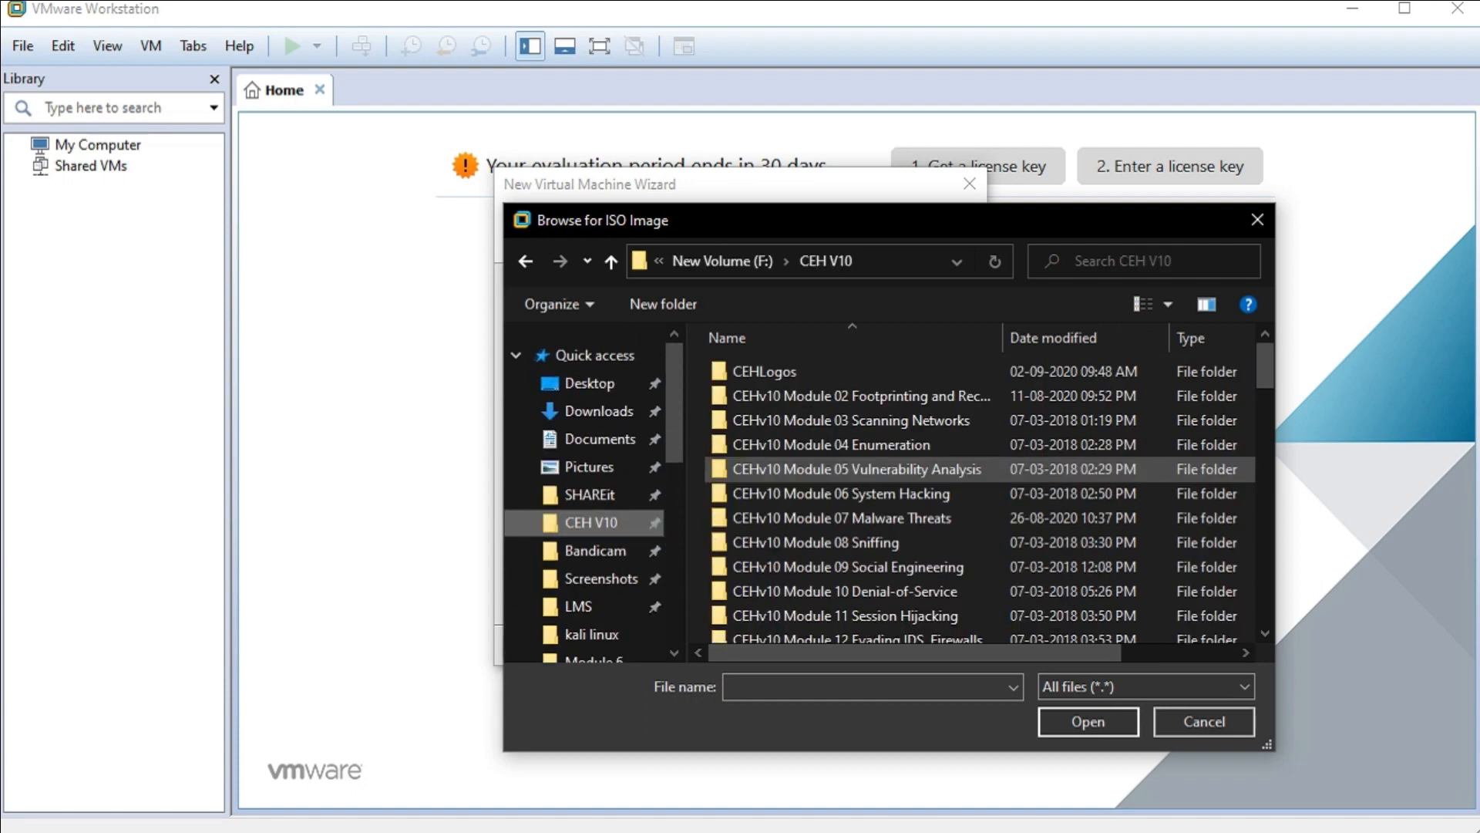
scroll(848, 483, "down", 9)
scroll(848, 483, "down", 5)
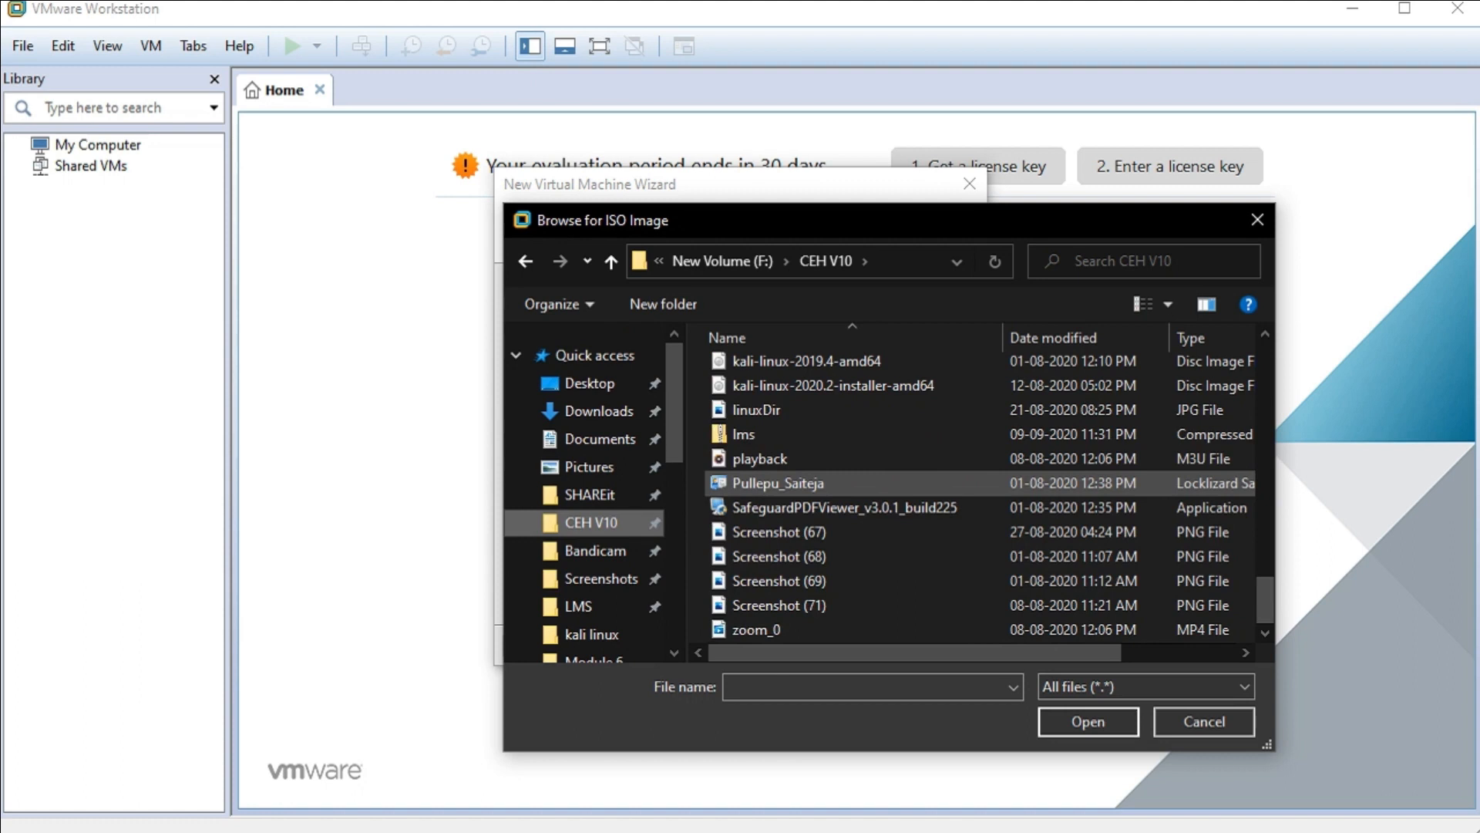
scroll(848, 483, "up", 1)
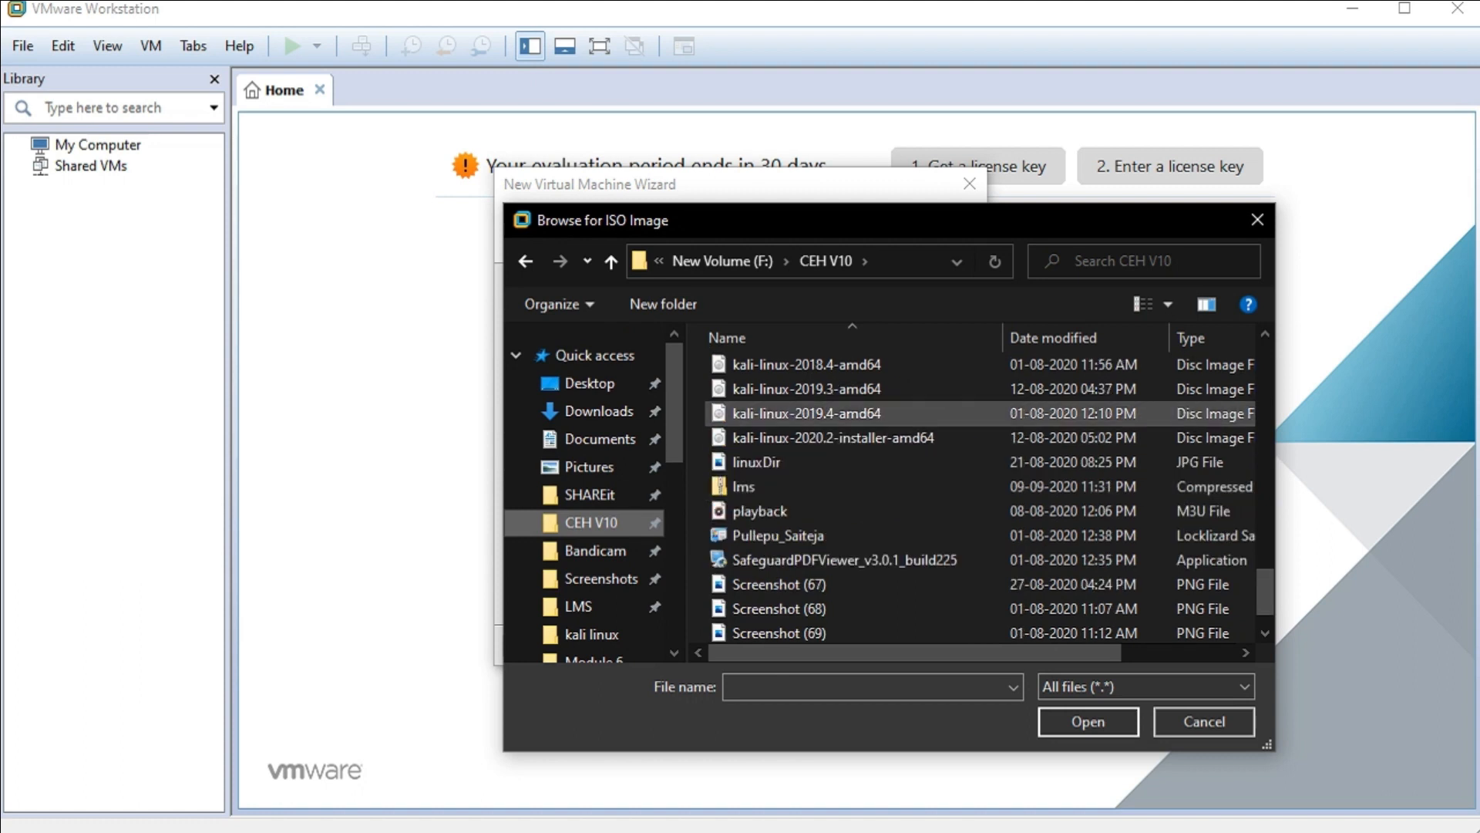
left_click(879, 390)
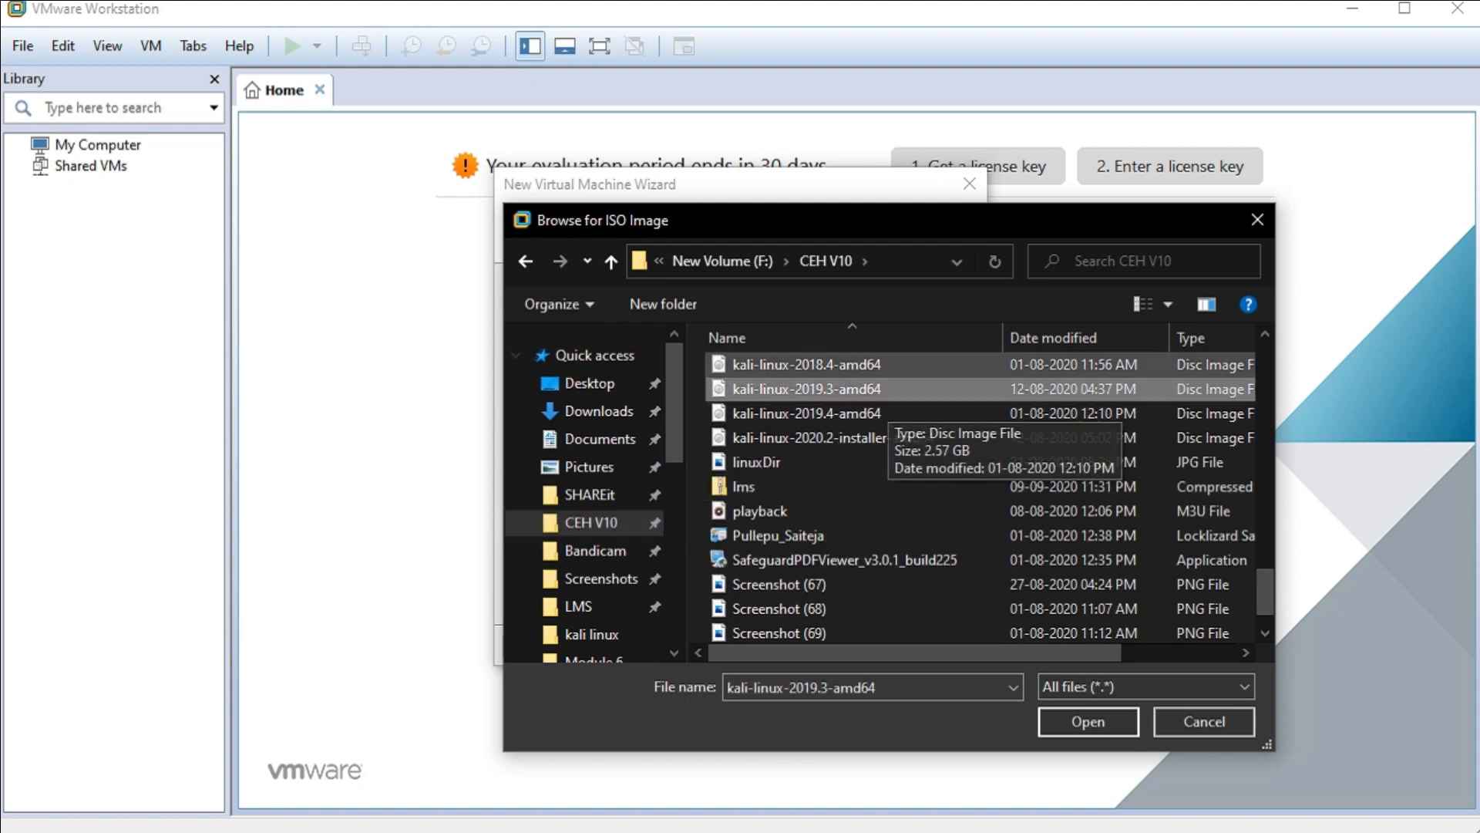
- Use F:\CEH V10\kali-linux-2019.3-amd64.iso as the installer disc image
left_click(1088, 720)
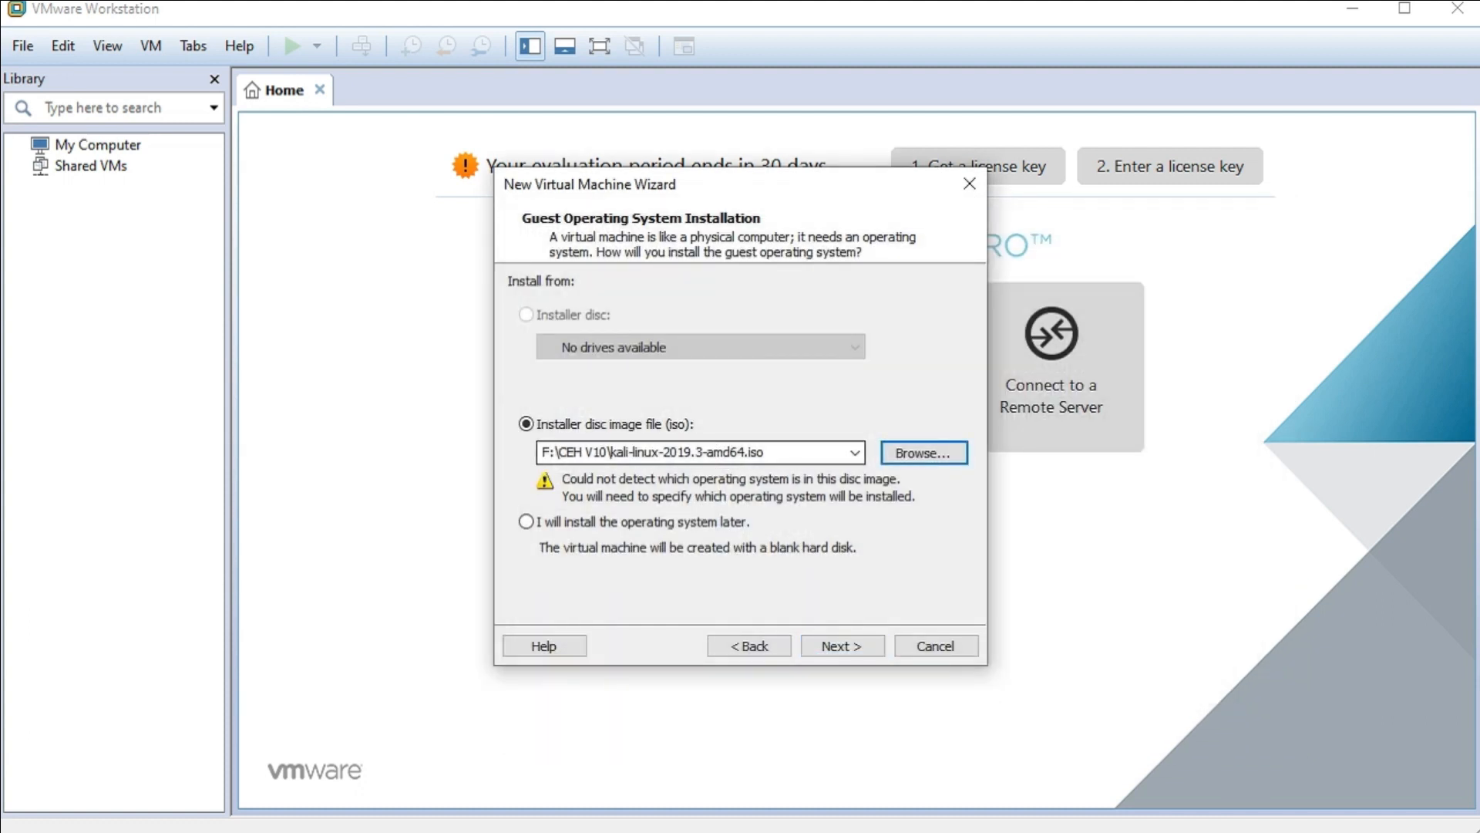
left_click_drag(768, 453, 541, 453)
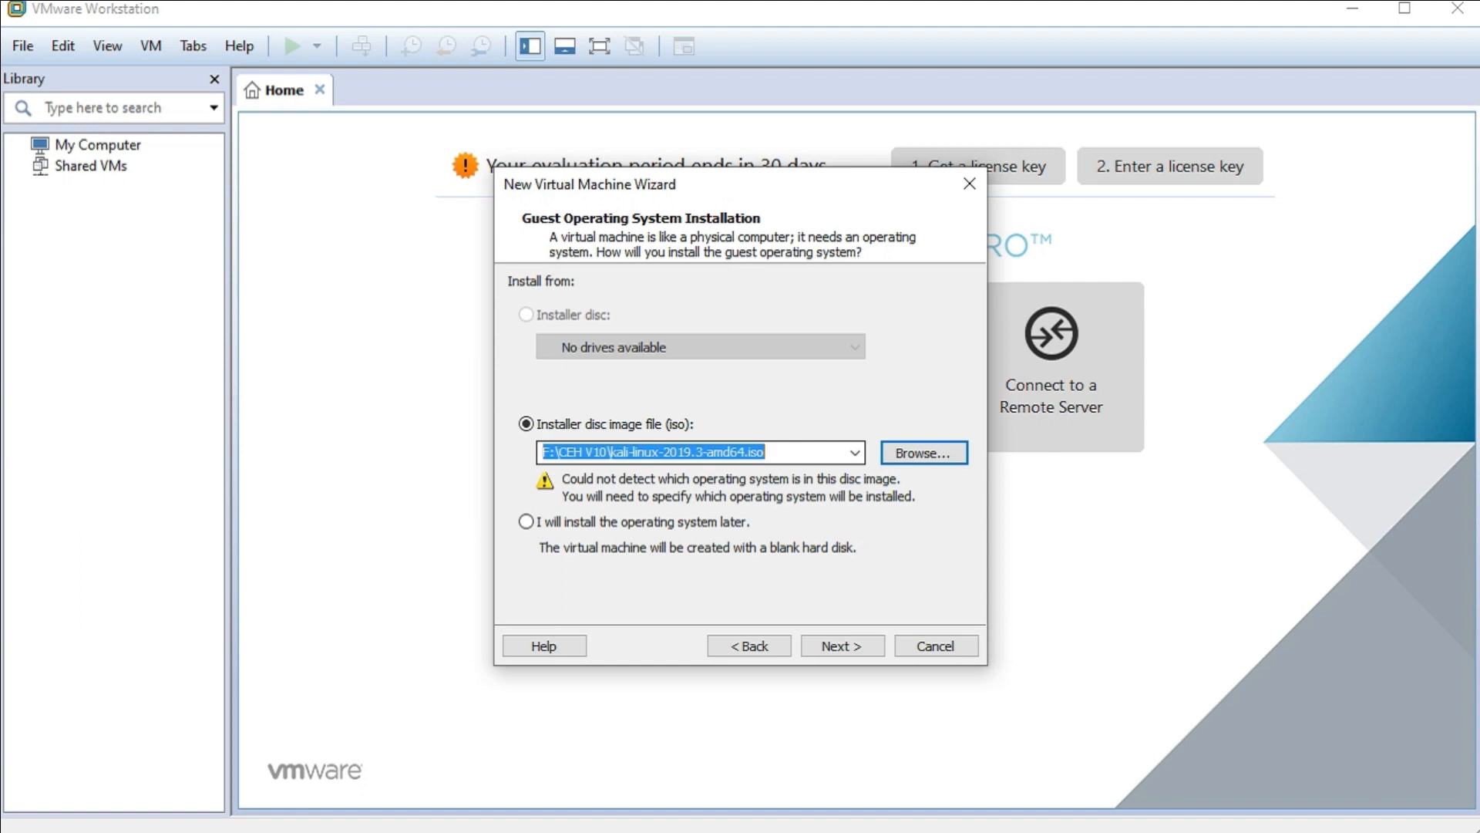
left_click(765, 452)
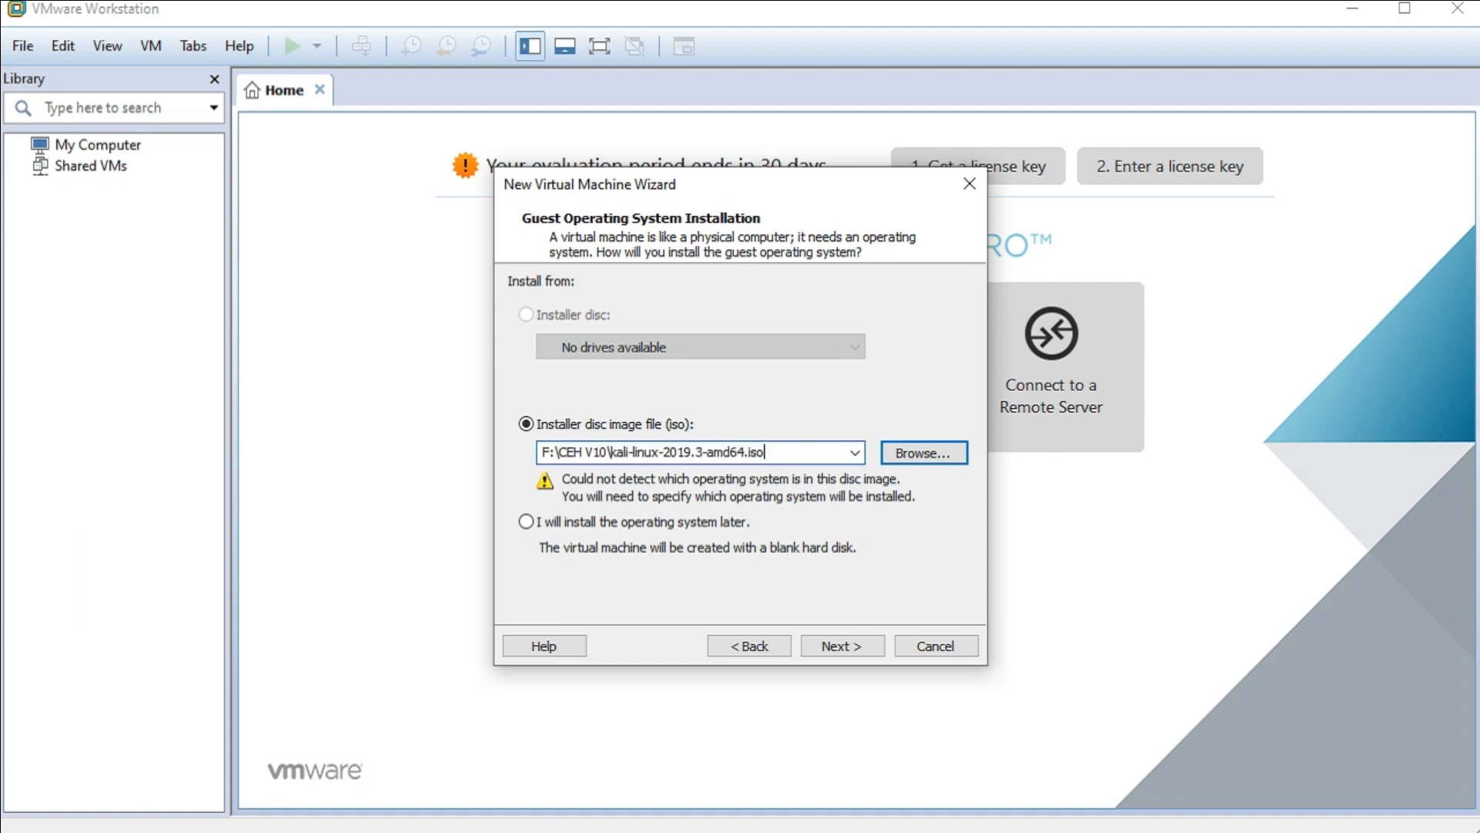
- On the guest OS page, select Linux and browse the available versions
key("Return")
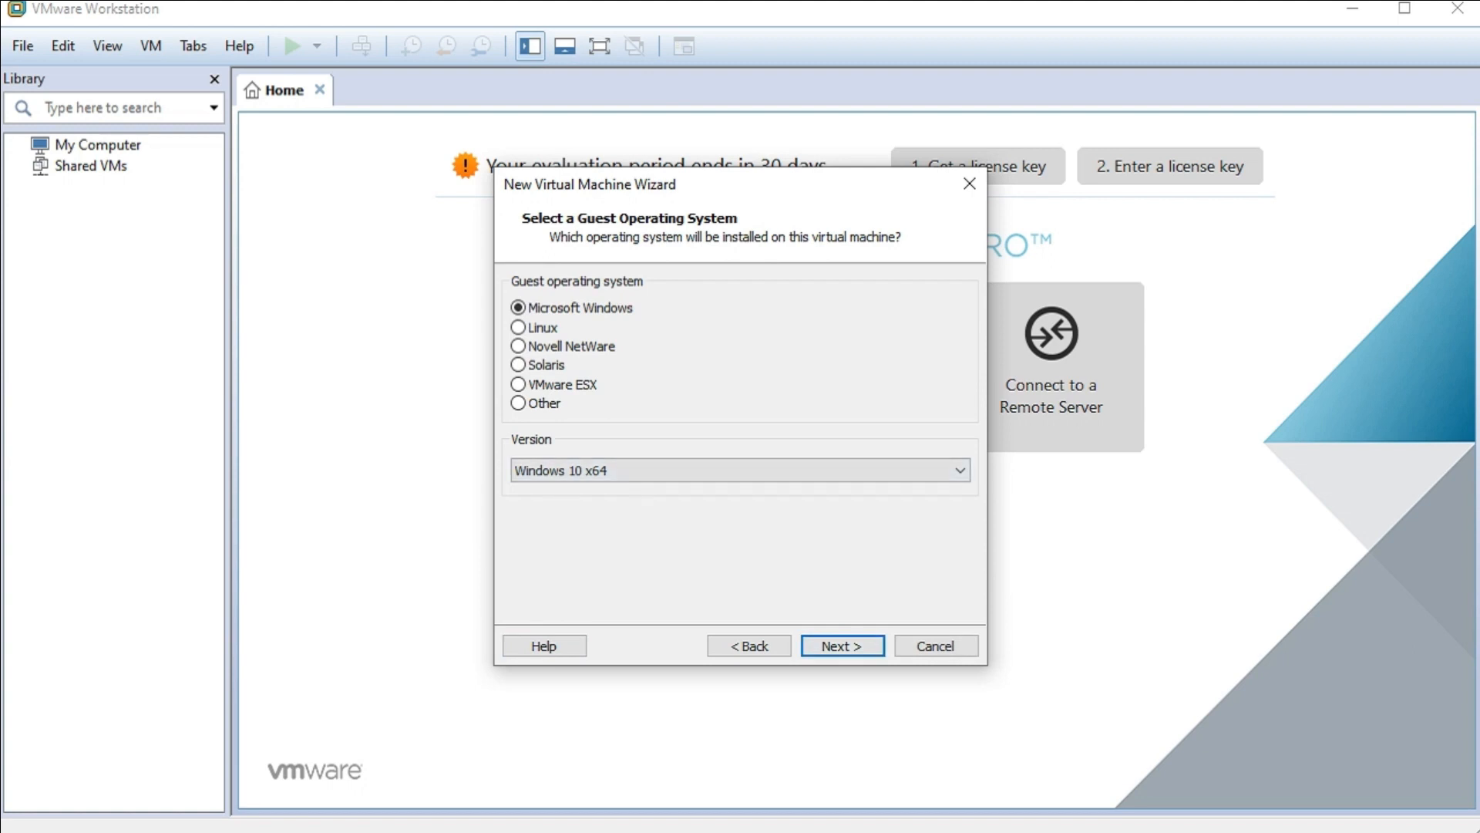
left_click(519, 328)
left_click(740, 470)
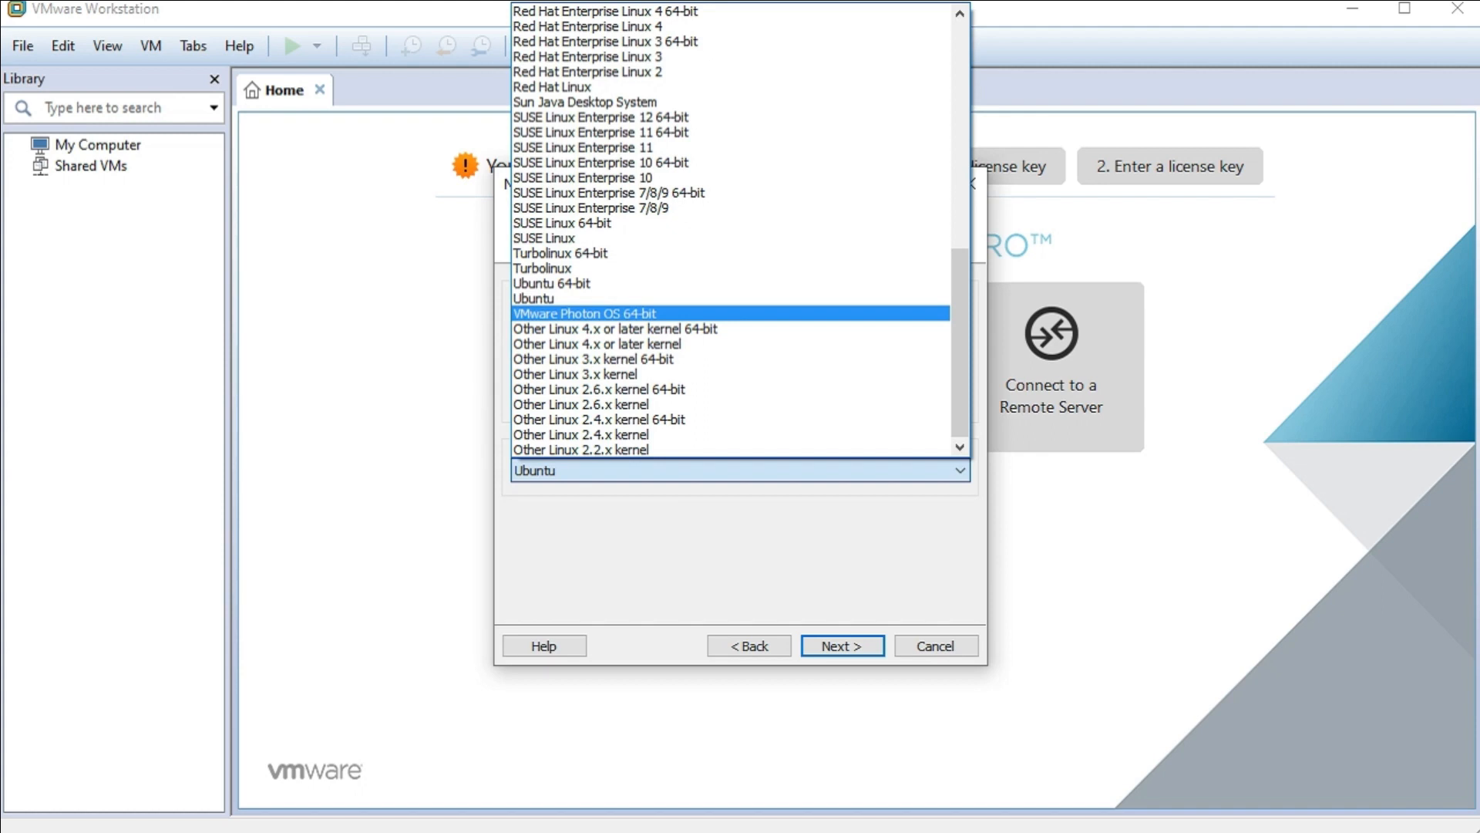
scroll(731, 231, "up", 11)
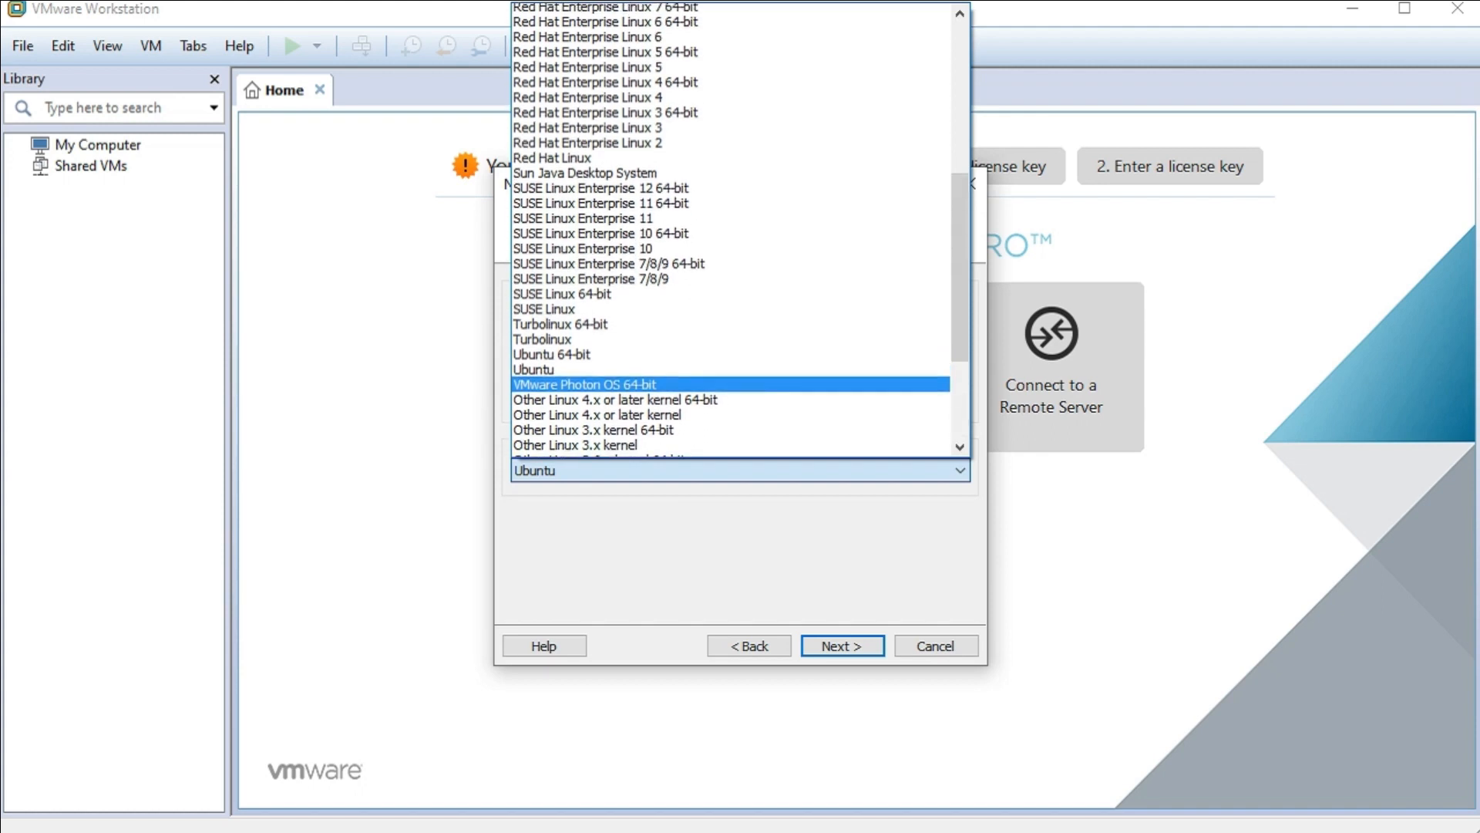
scroll(731, 232, "up", 1)
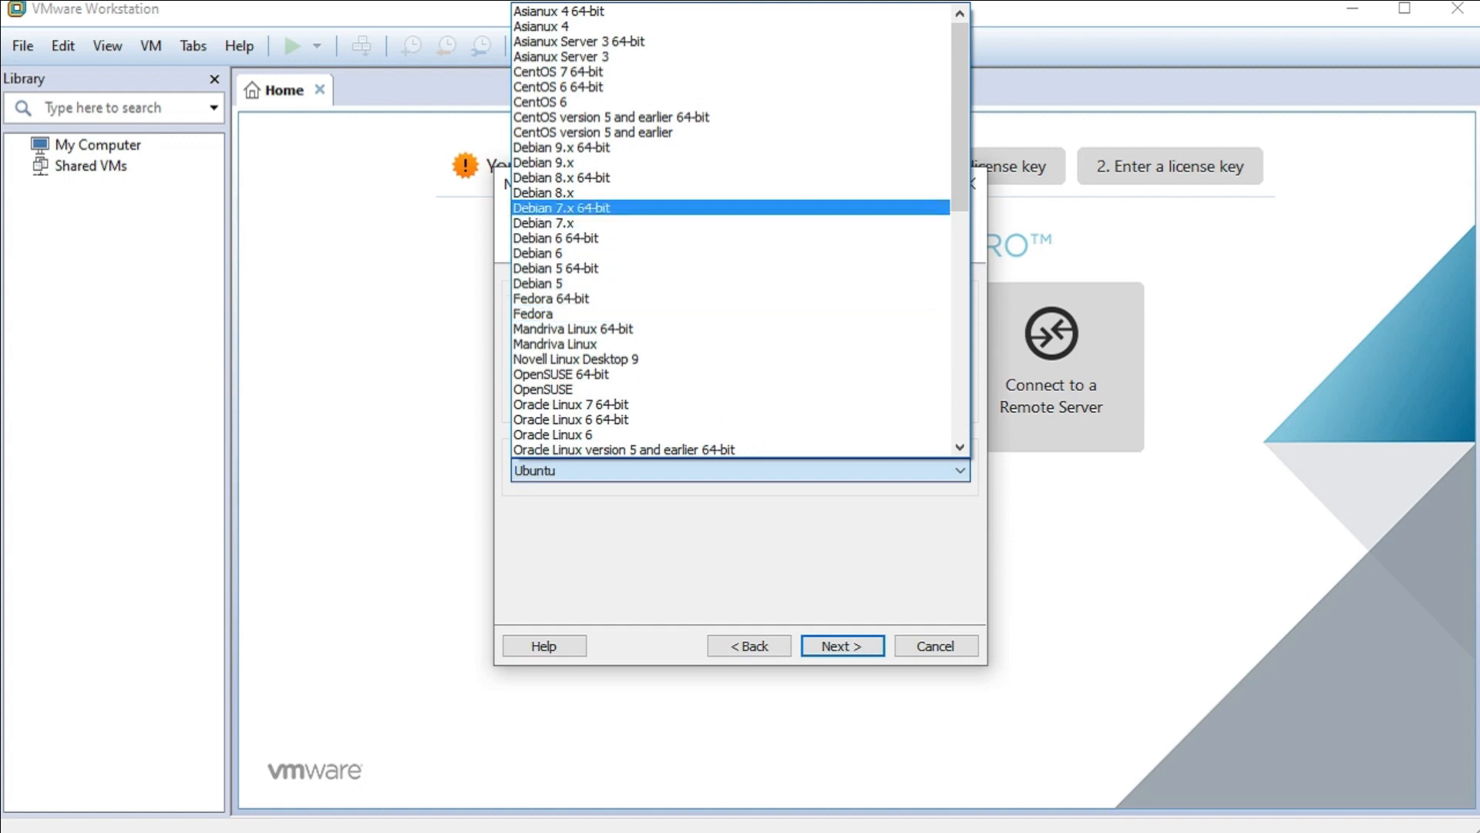
scroll(731, 179, "down", 3)
scroll(731, 231, "down", 9)
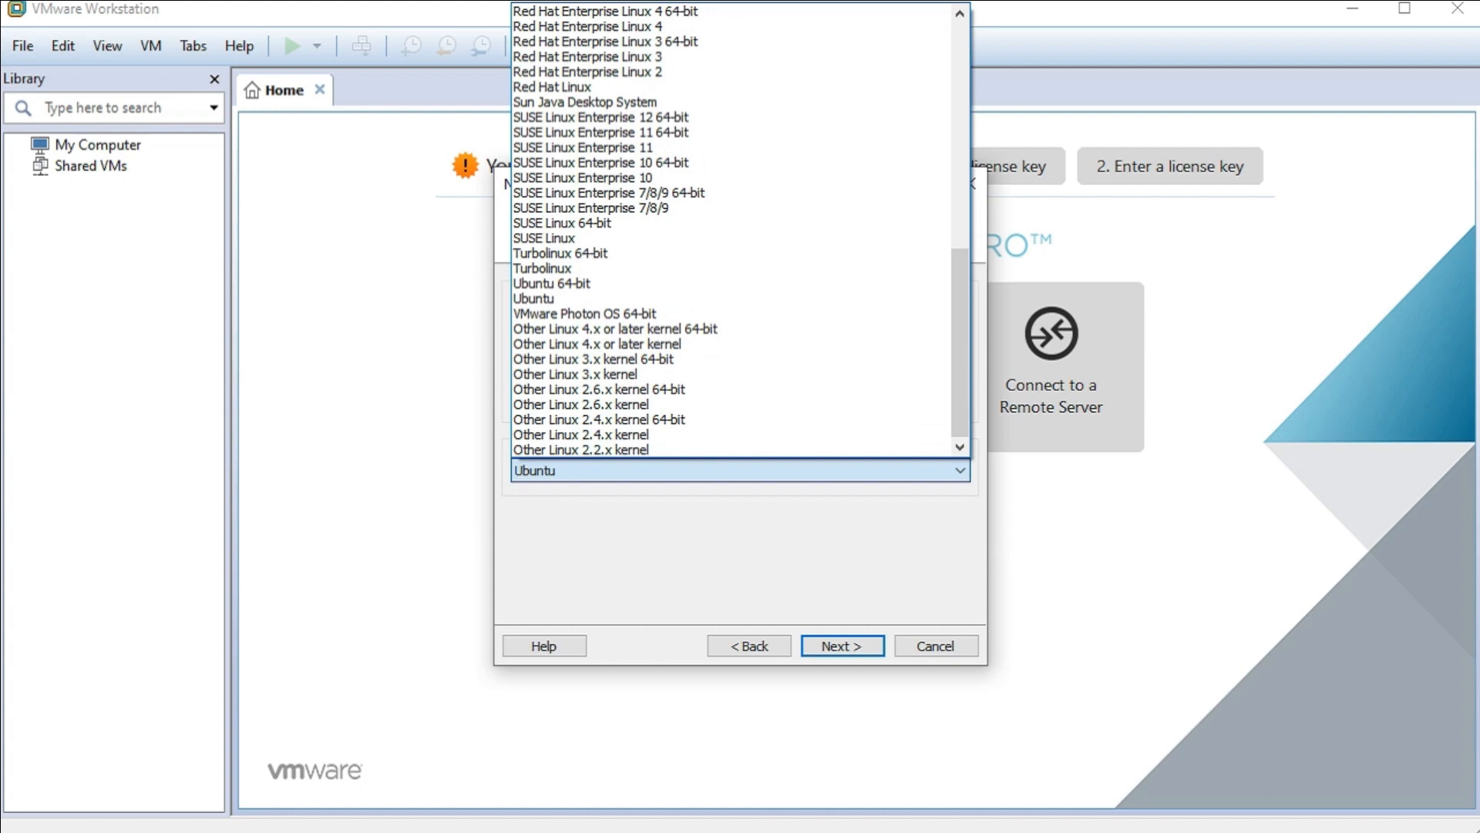
scroll(730, 178, "up", 12)
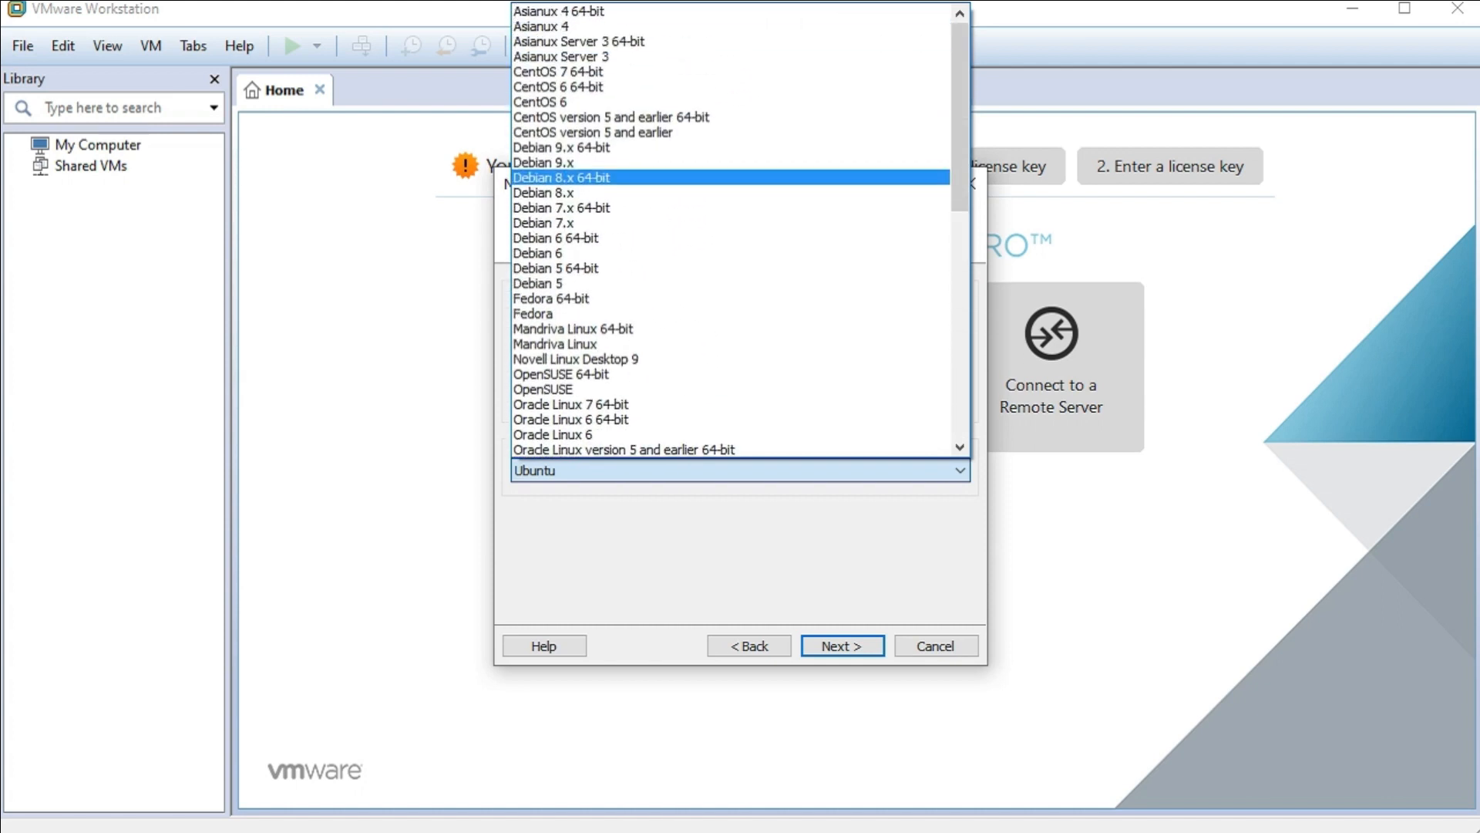
scroll(731, 87, "down", 7)
scroll(731, 232, "down", 5)
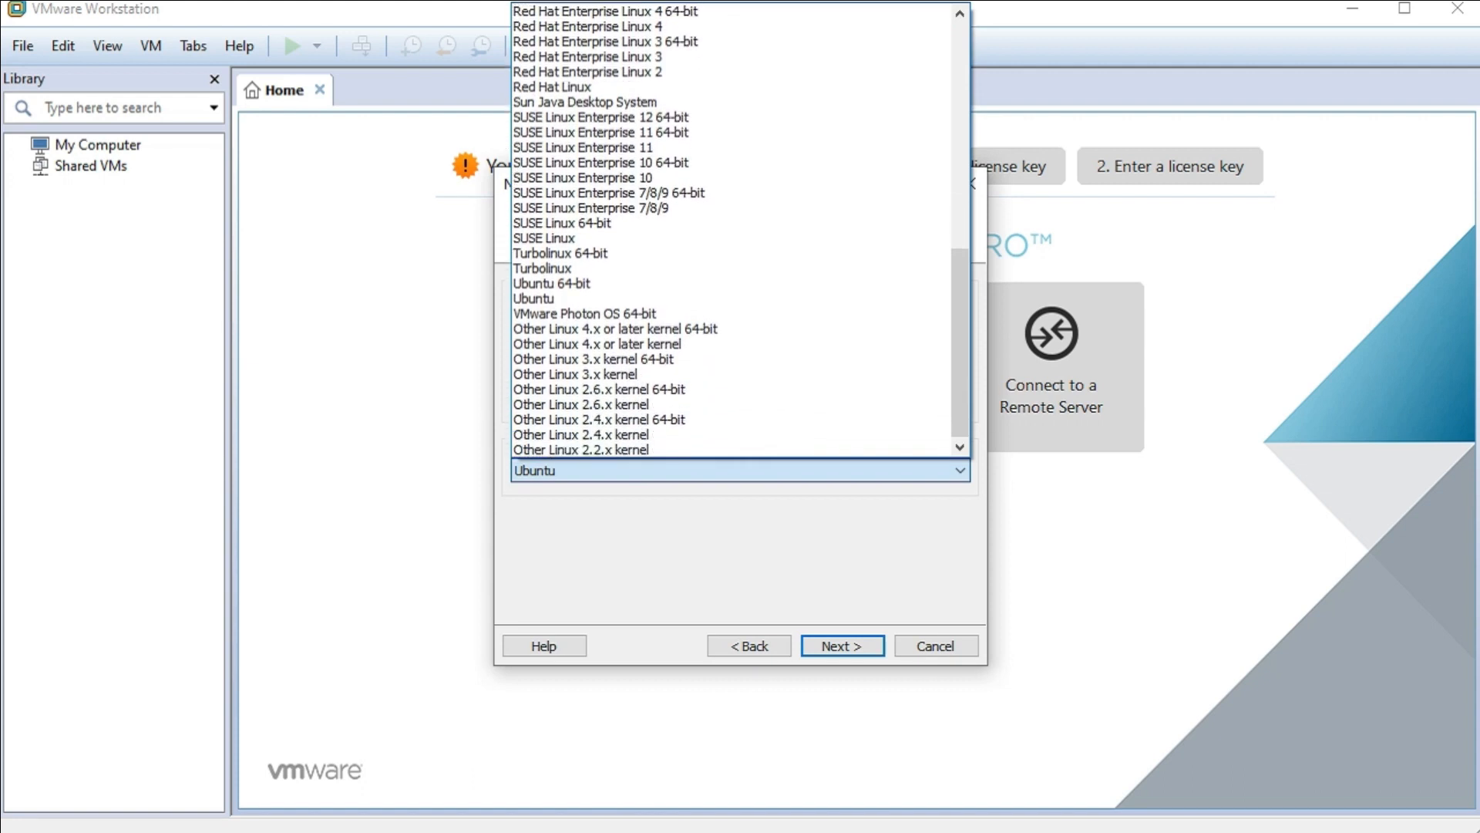
scroll(731, 101, "up", 6)
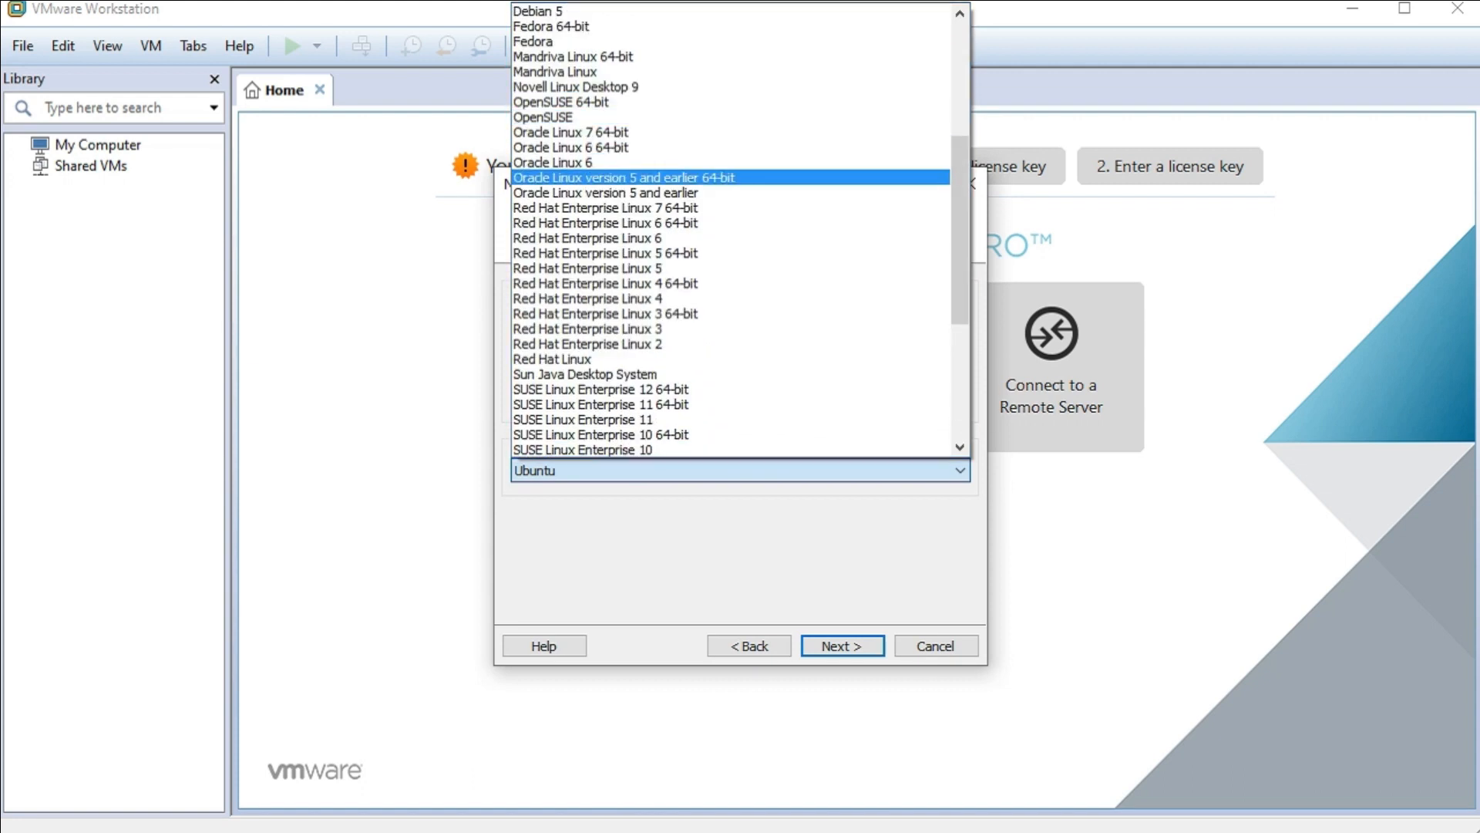
key("Escape")
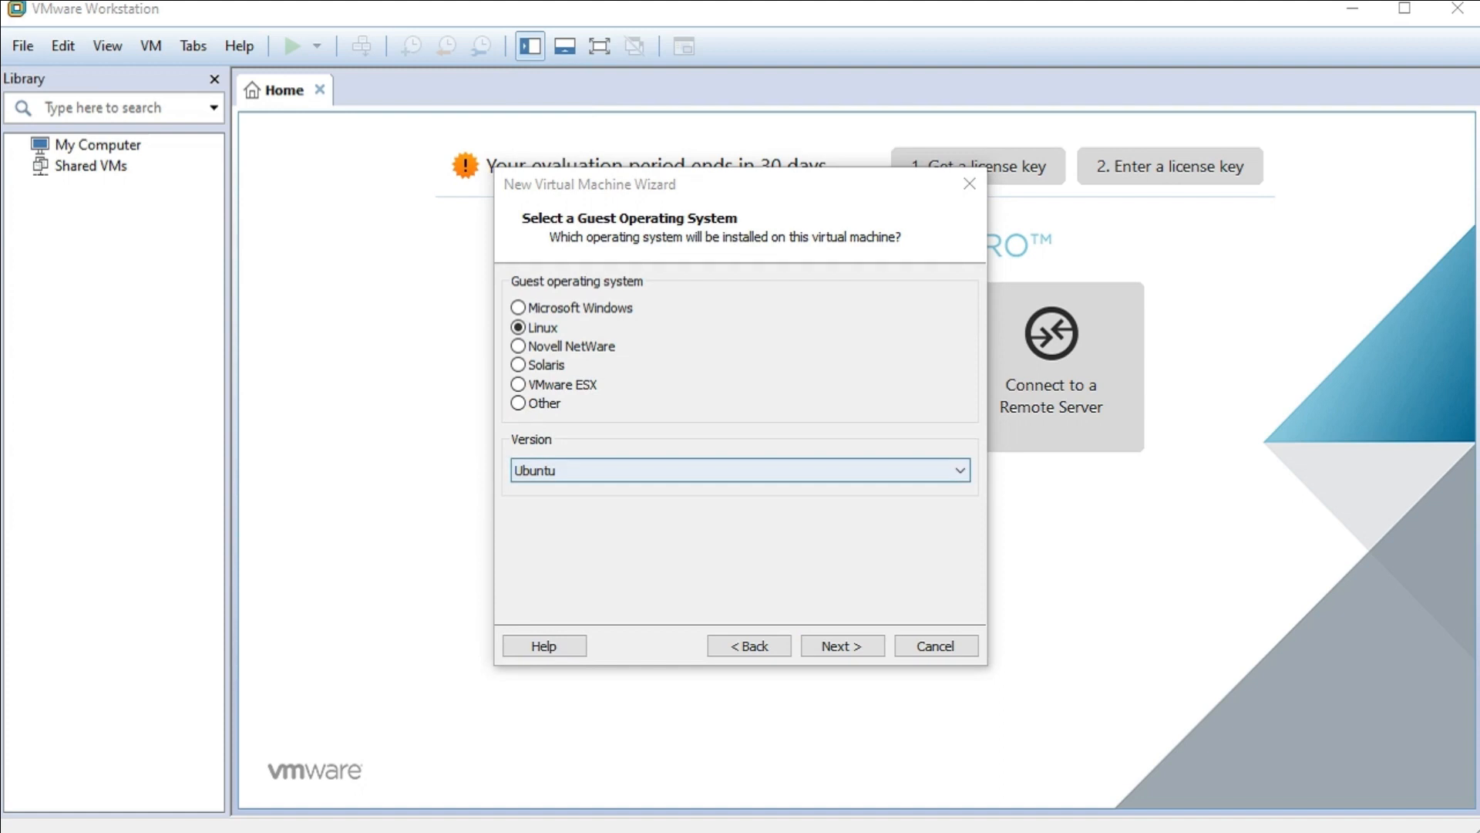
- Choose Debian 9.x 64-bit as the version and continue to naming the machine
left_click(730, 470)
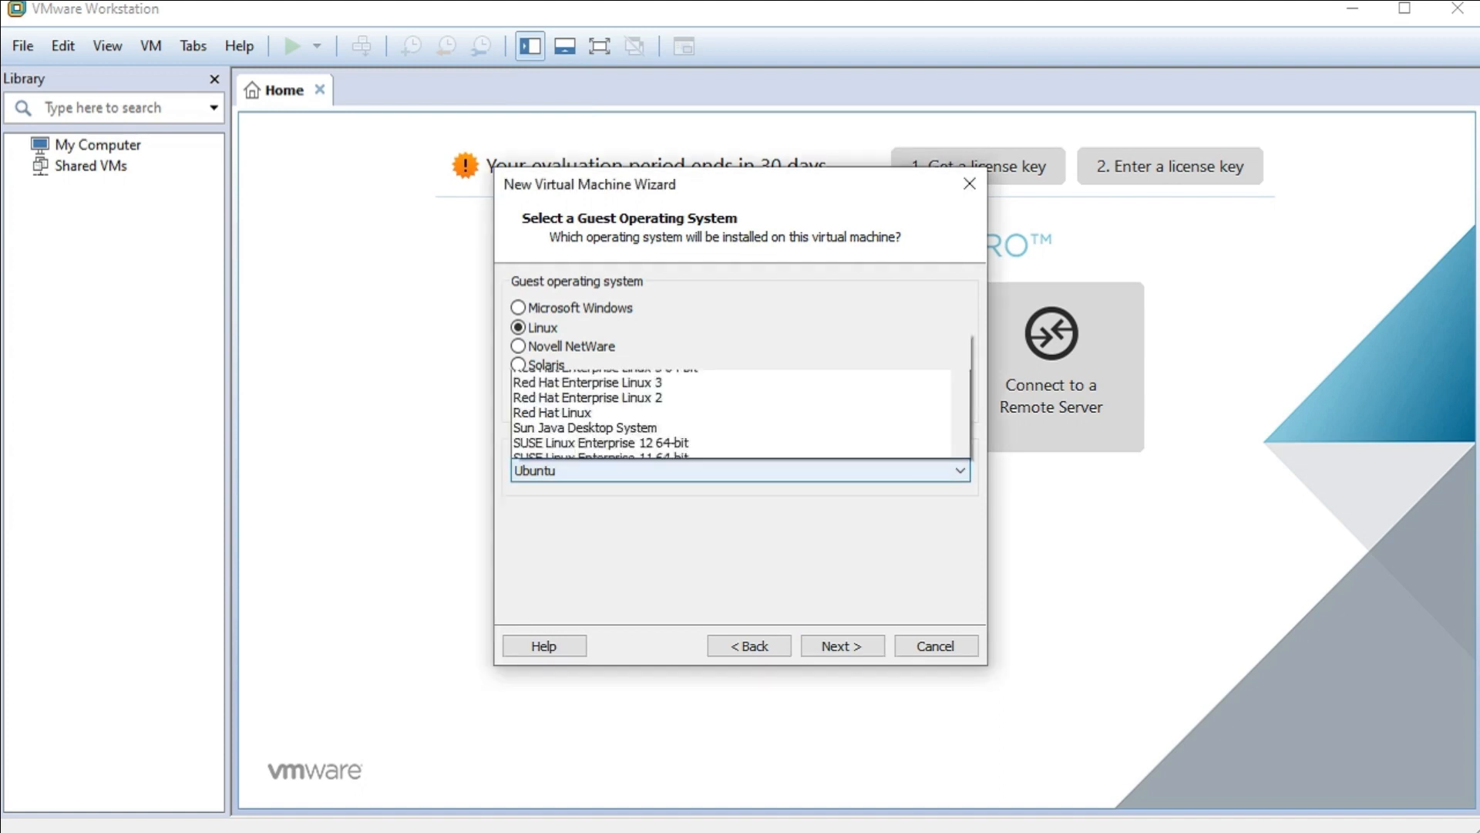
scroll(731, 285, "up", 2)
scroll(730, 230, "up", 9)
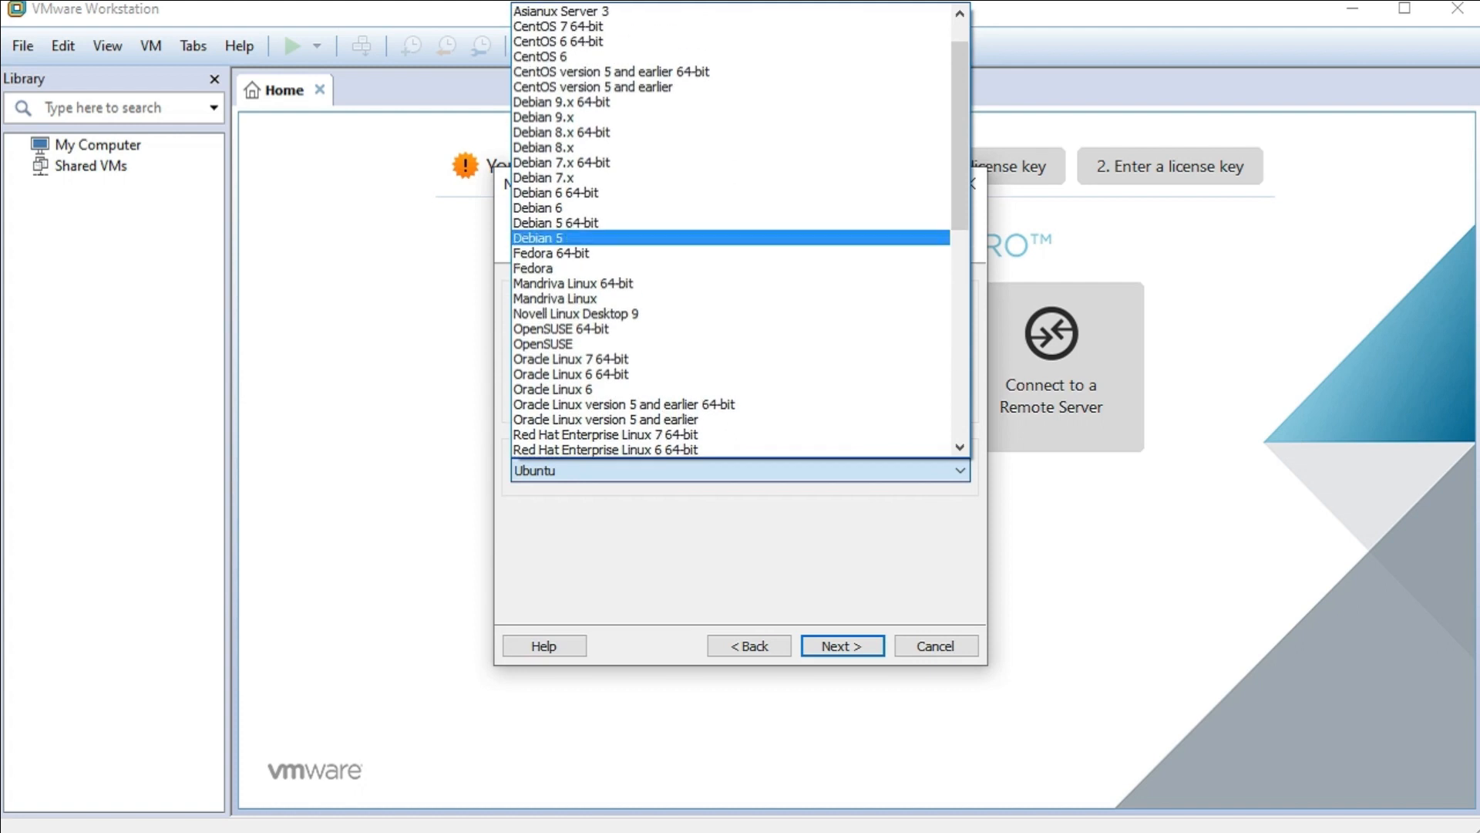
left_click(561, 101)
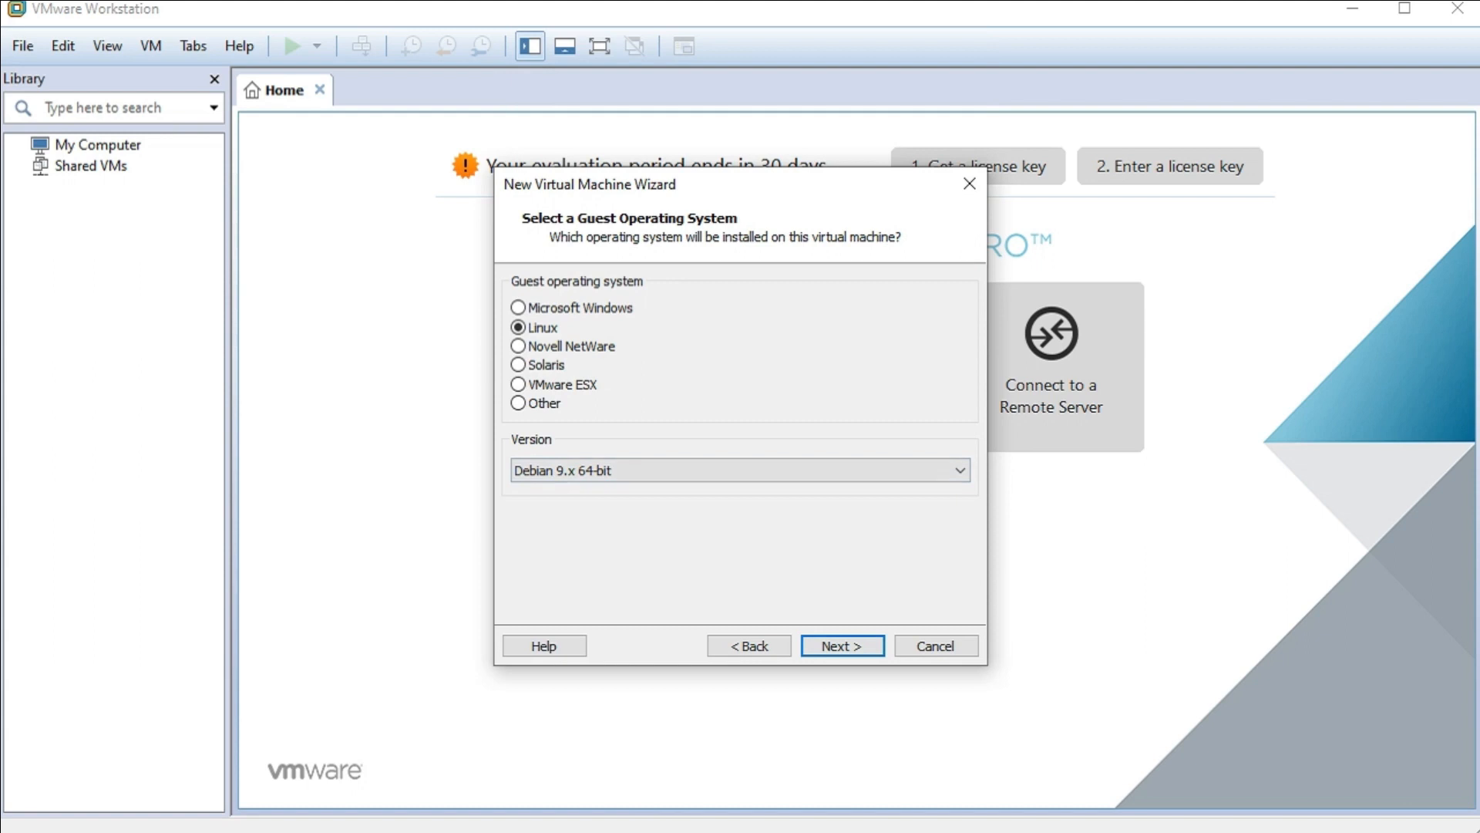
left_click(841, 646)
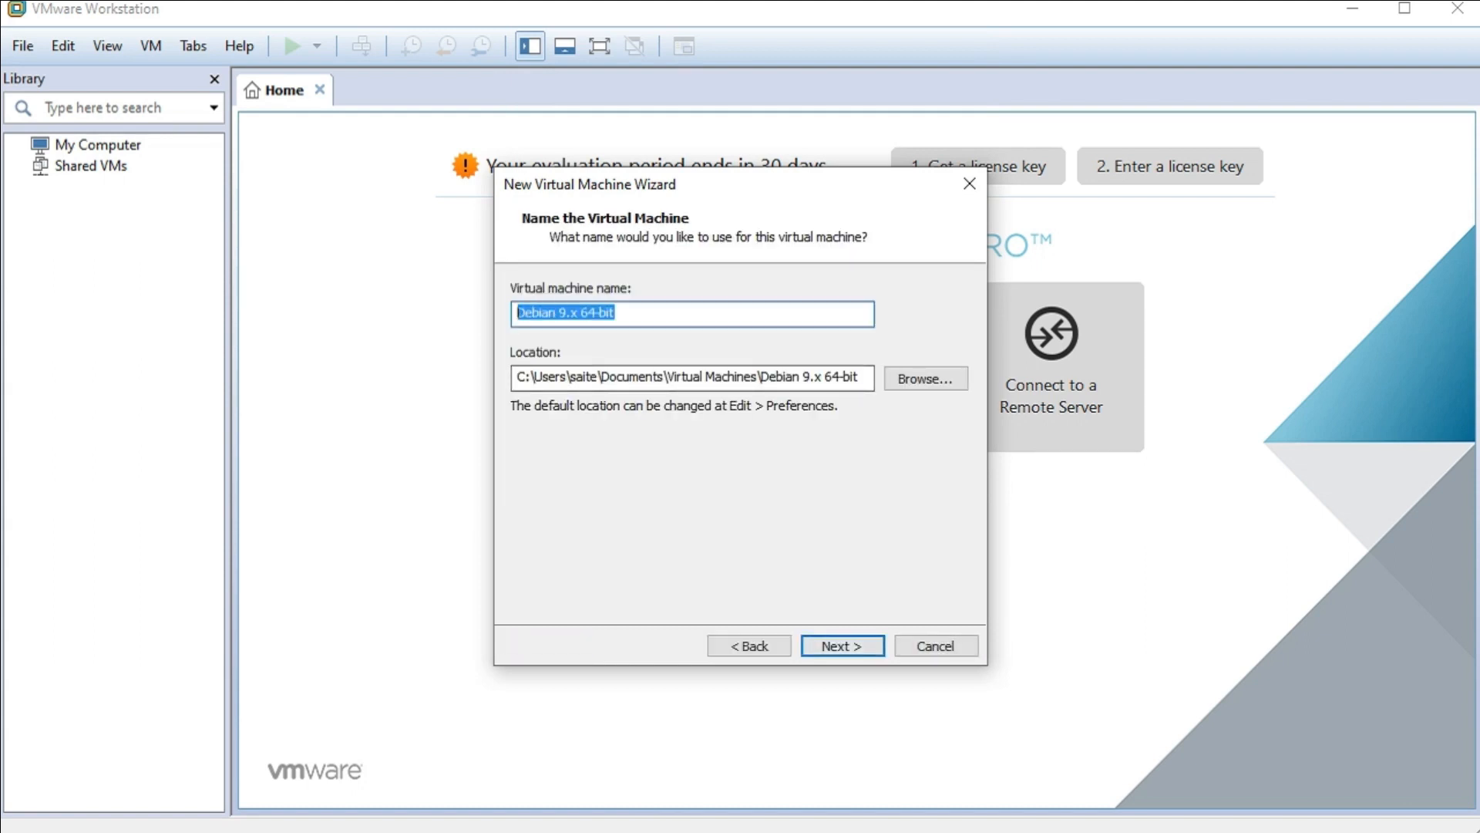
- Replace the default machine name with 'kali' and continue to disk capacity
key("BackSpace")
type("ka")
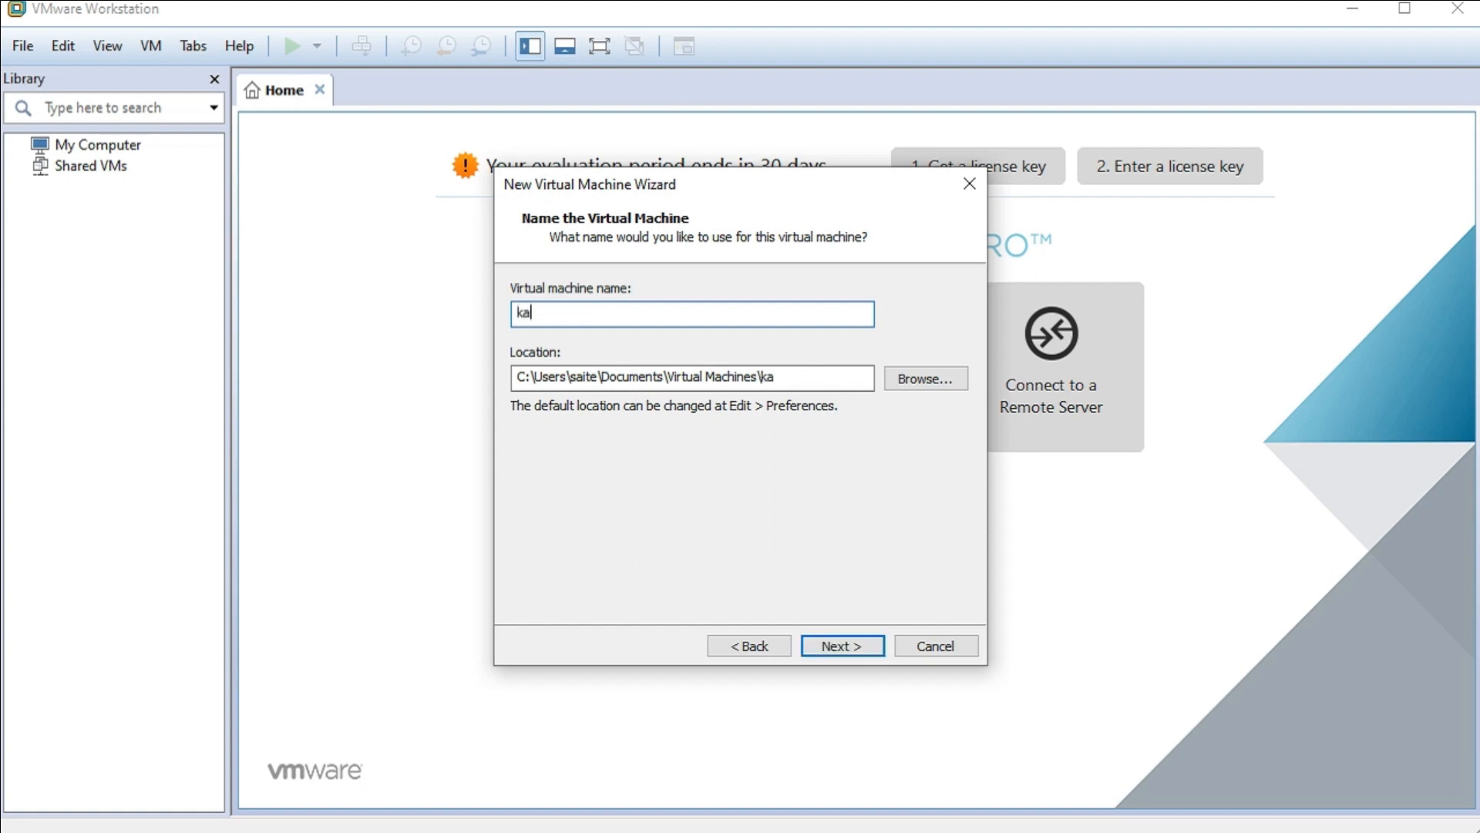
type("li")
key("Return")
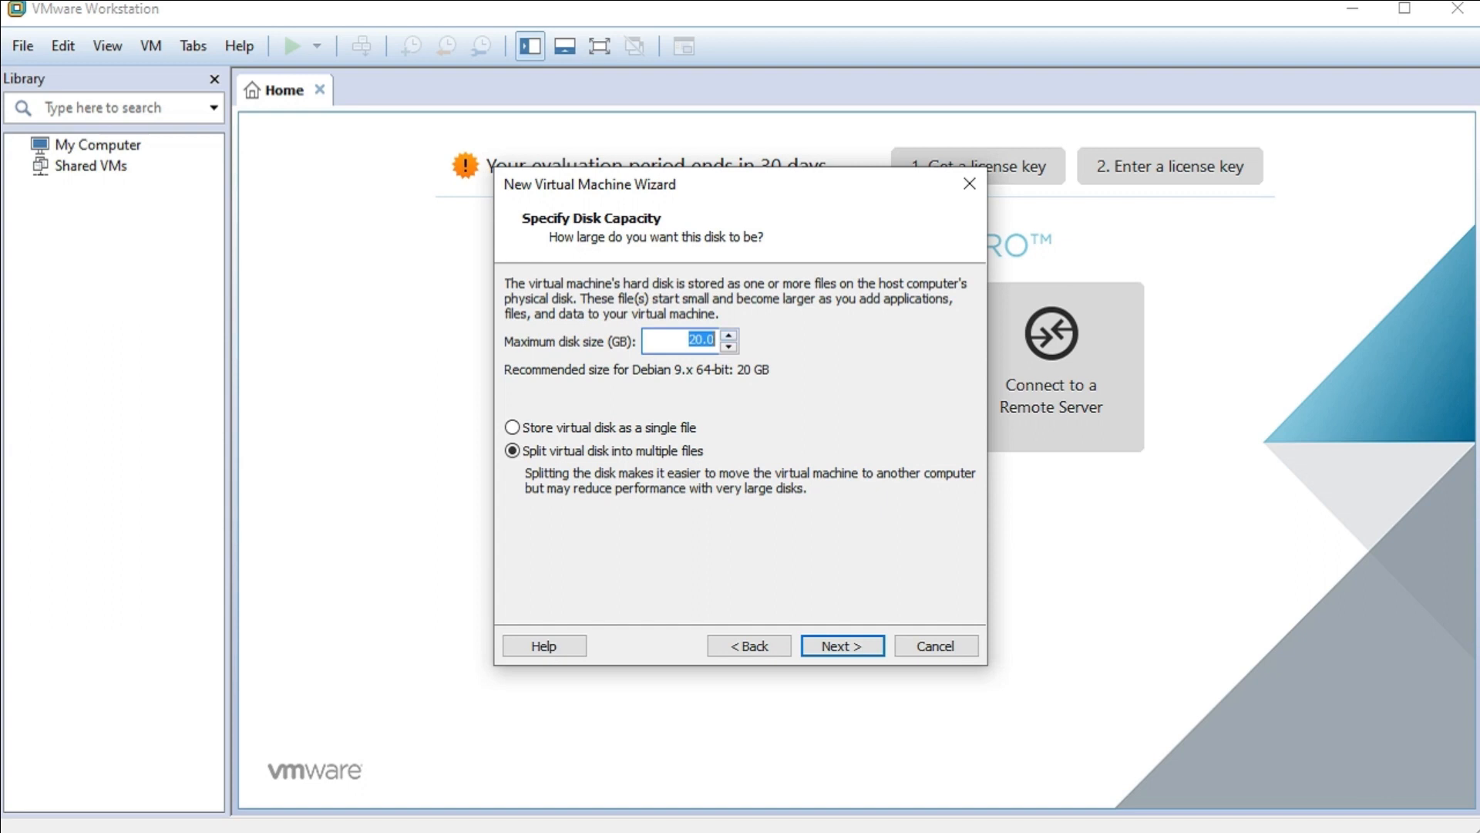
- Raise the maximum disk size from 20 to 21 GB and review the Ready to Create summary
key("Up")
key("Return")
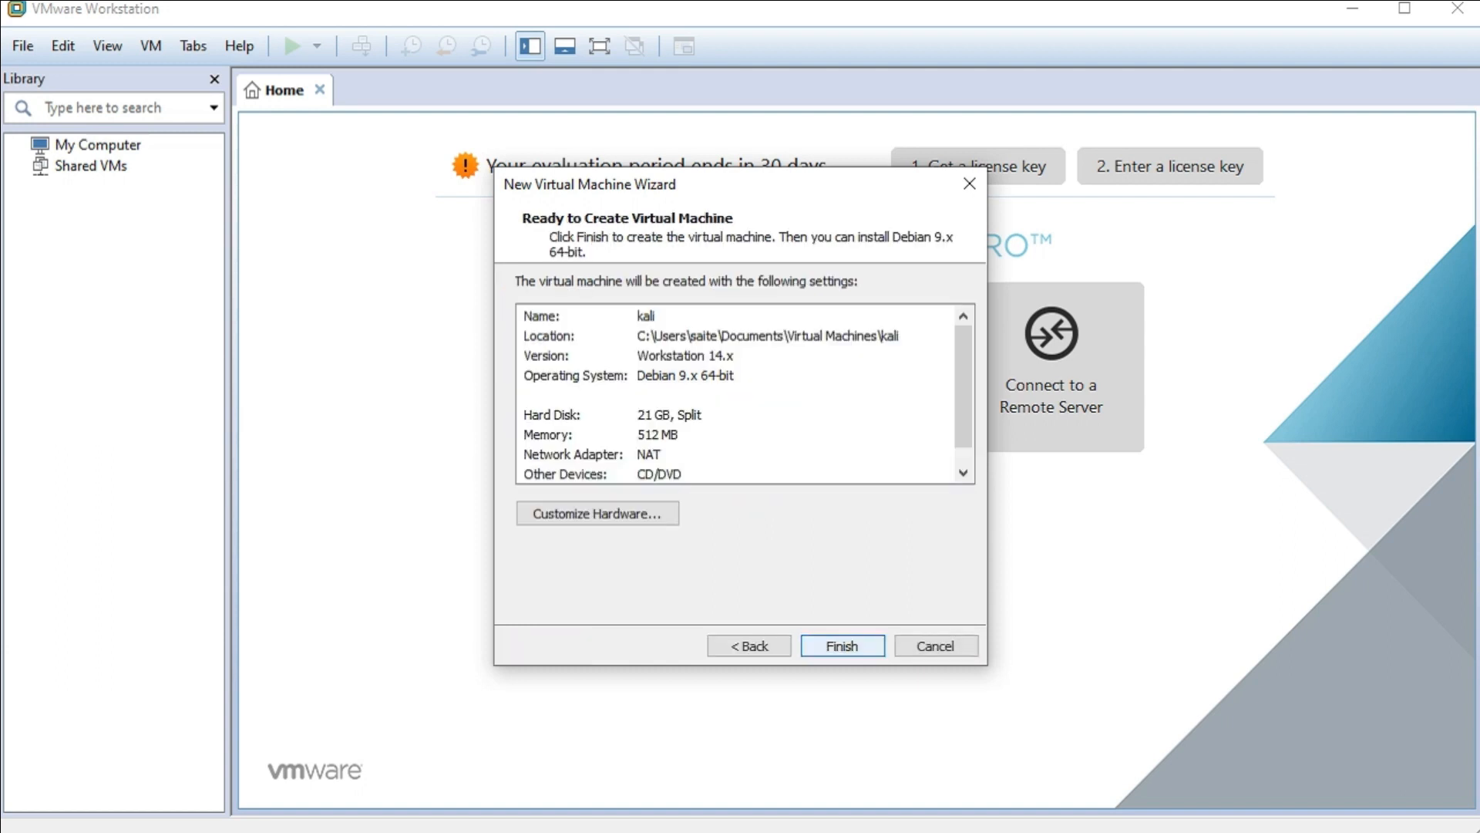
scroll(744, 393, "down", 1)
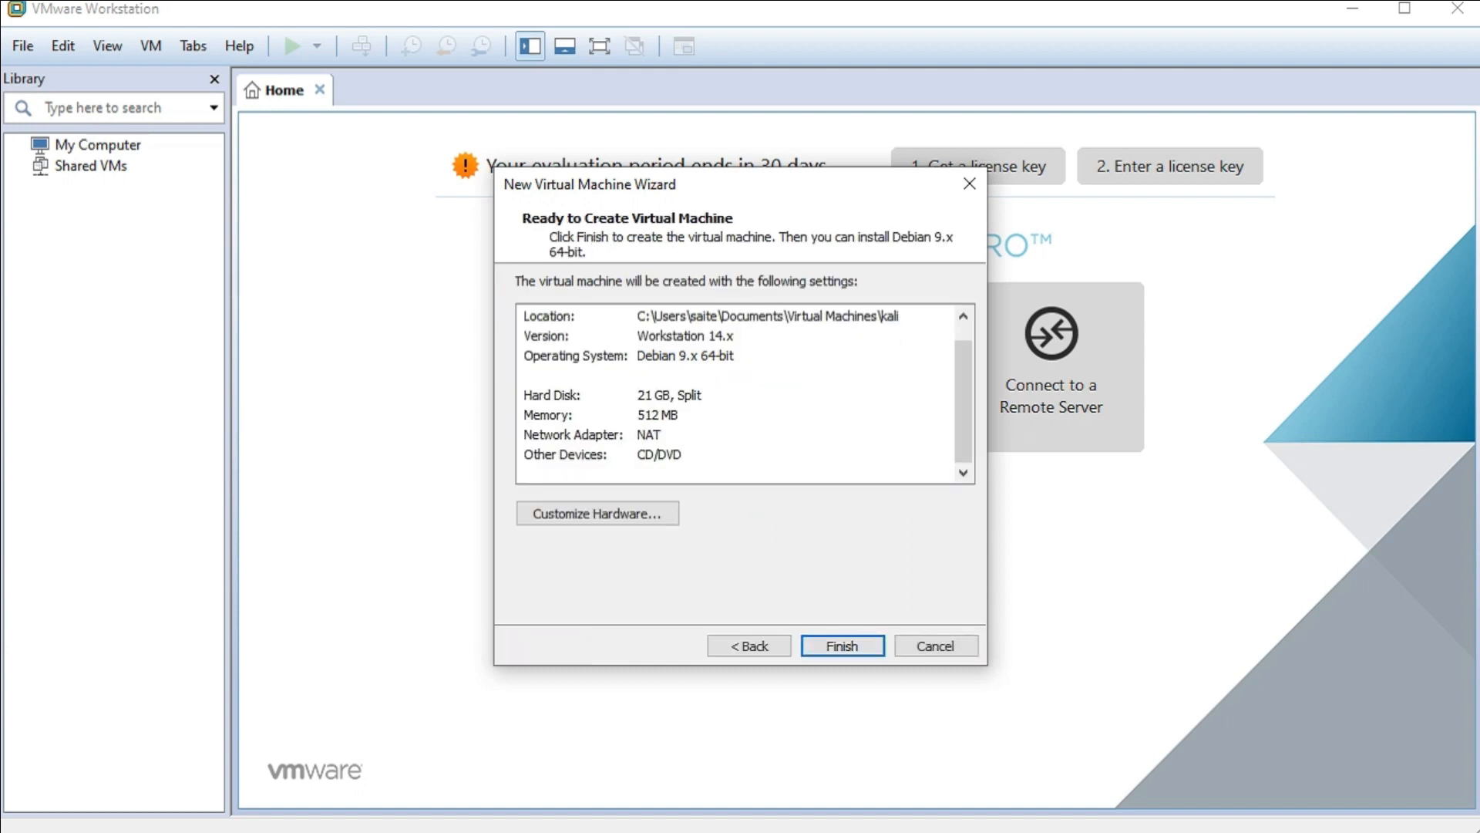
scroll(744, 394, "up", 1)
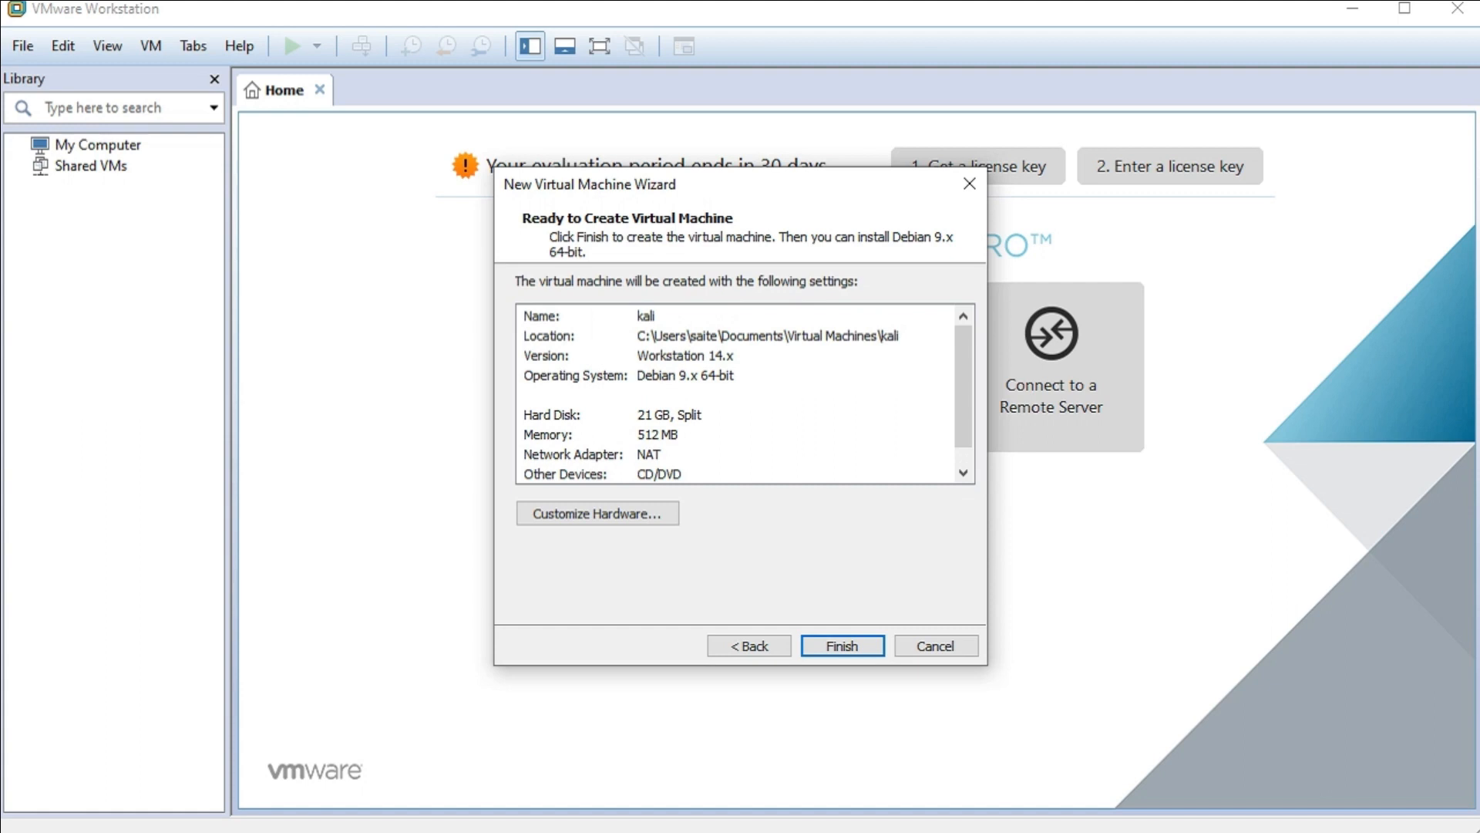
scroll(743, 394, "down", 1)
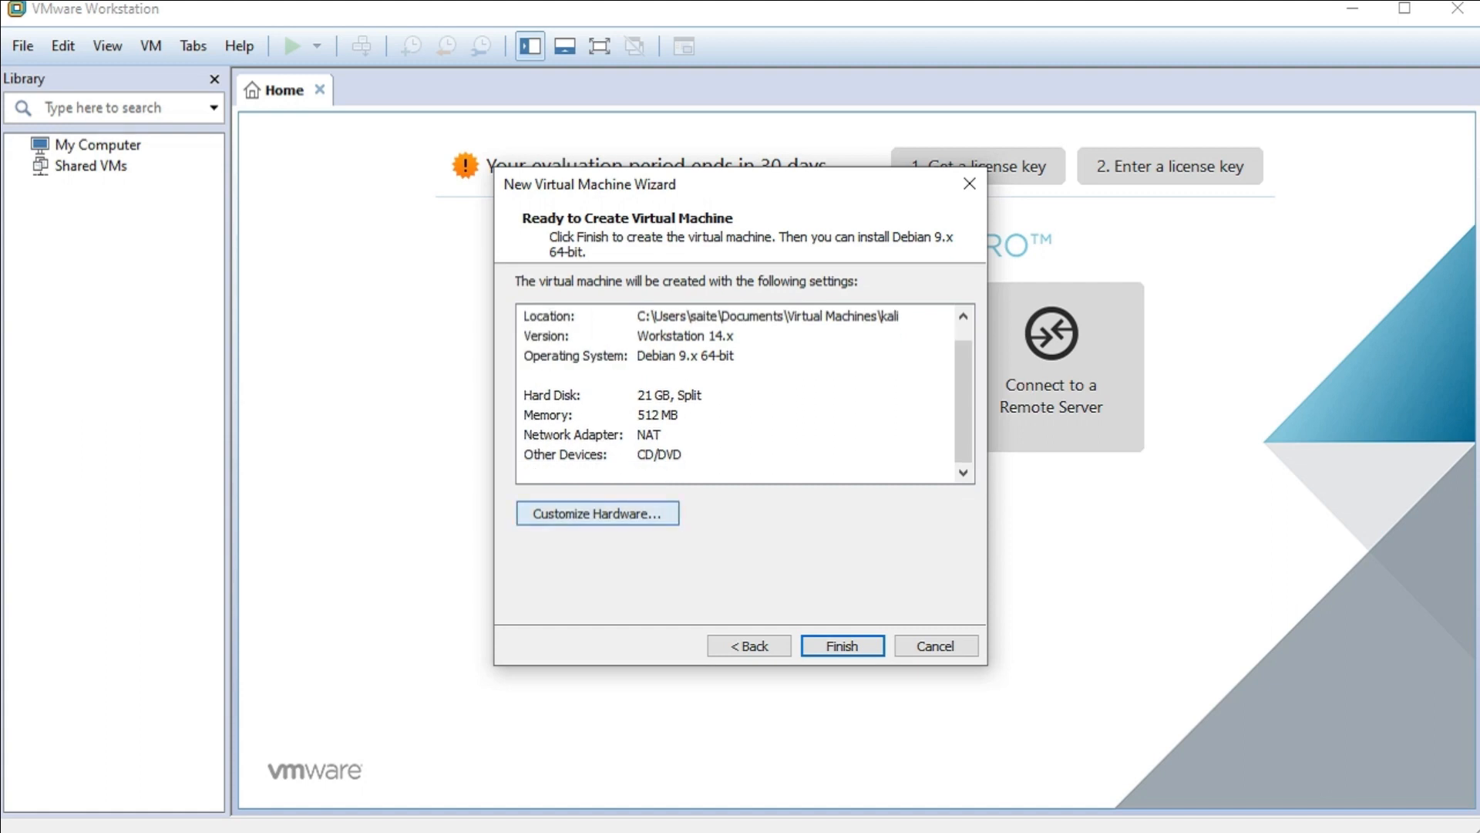
- In Customize Hardware, raise memory from 512 MB to 2048 MB and select Network Adapter
left_click(597, 513)
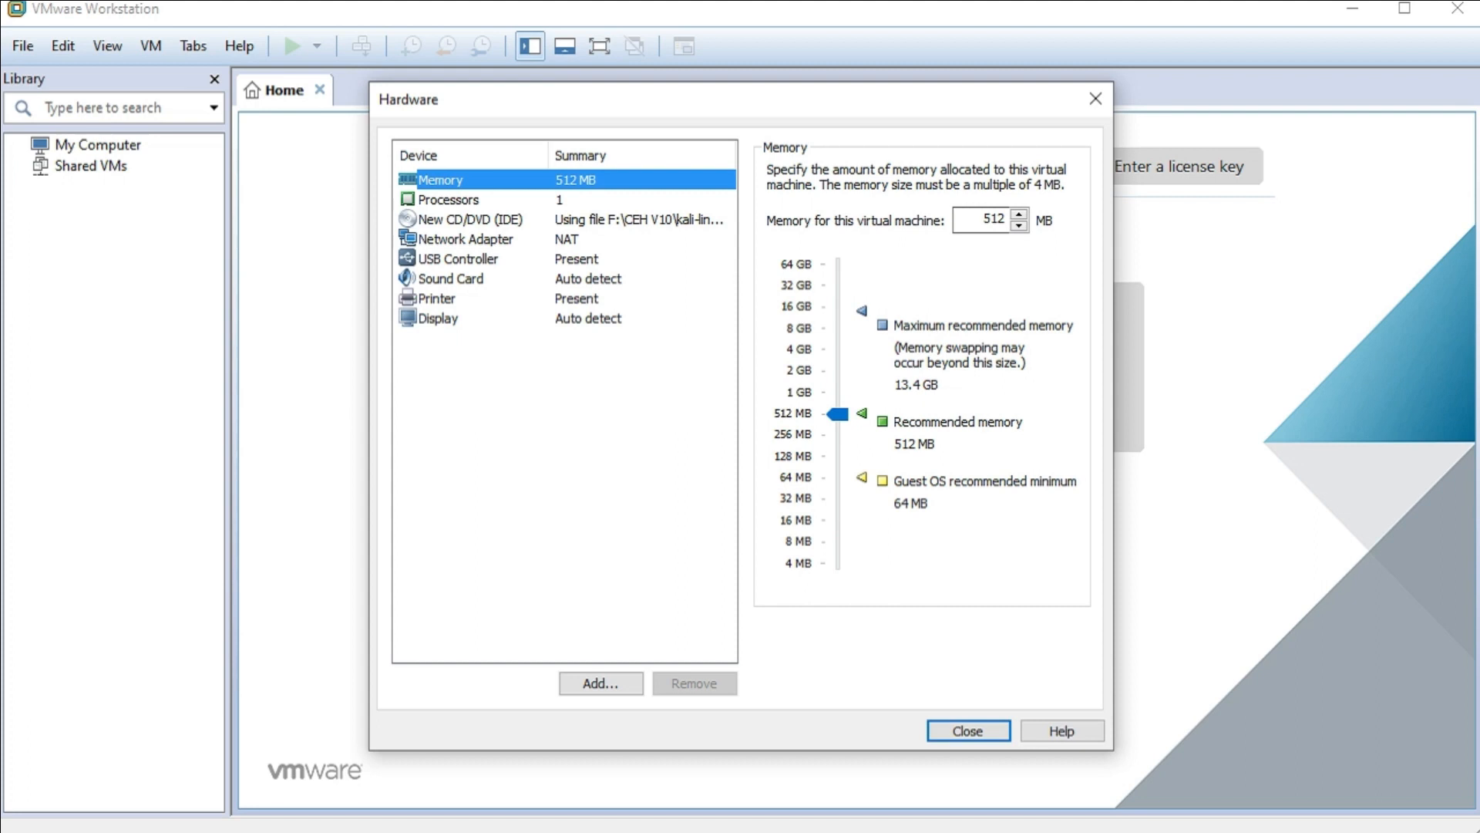
left_click_drag(837, 414, 837, 371)
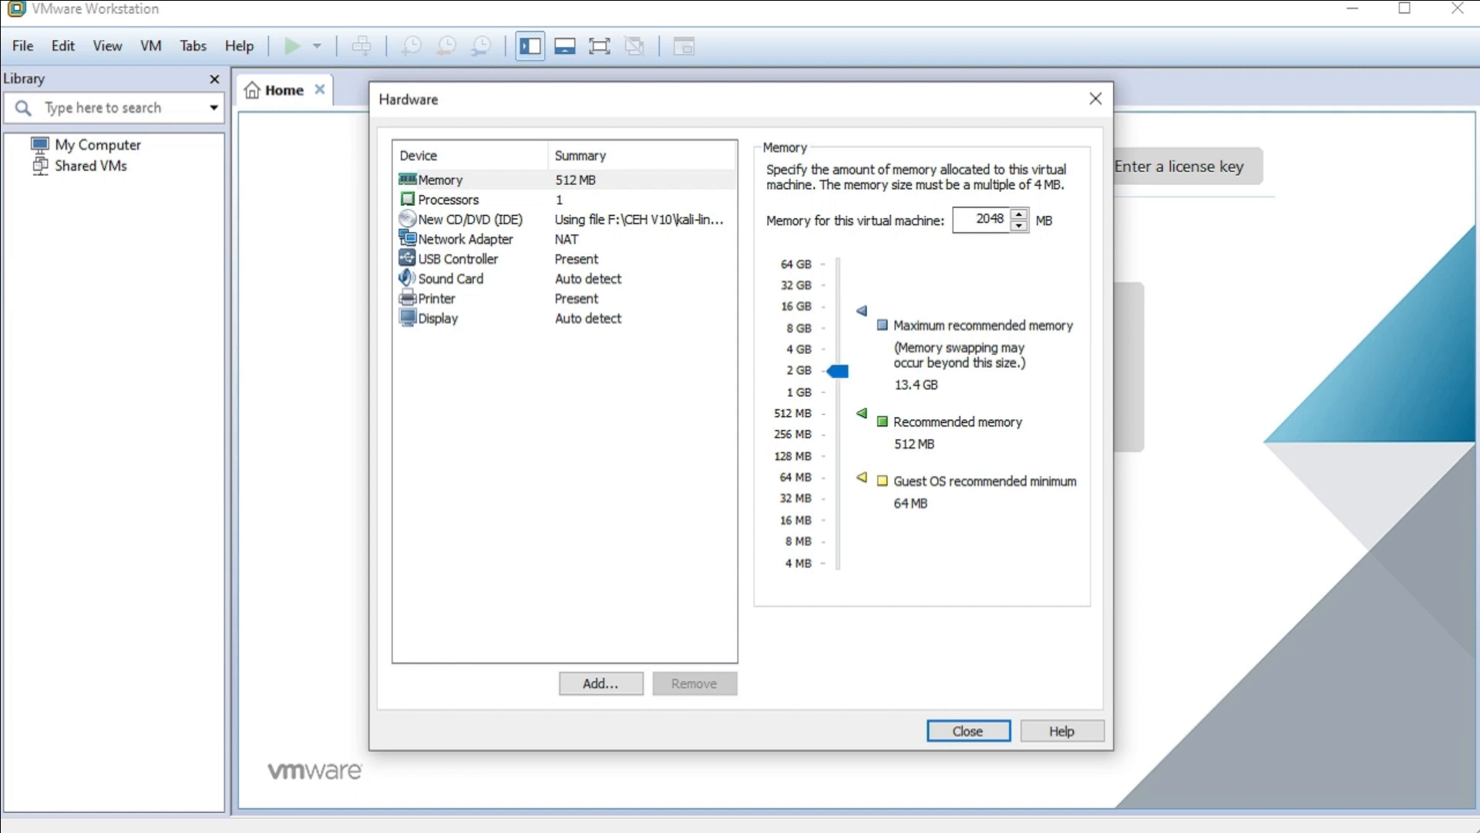
left_click(466, 239)
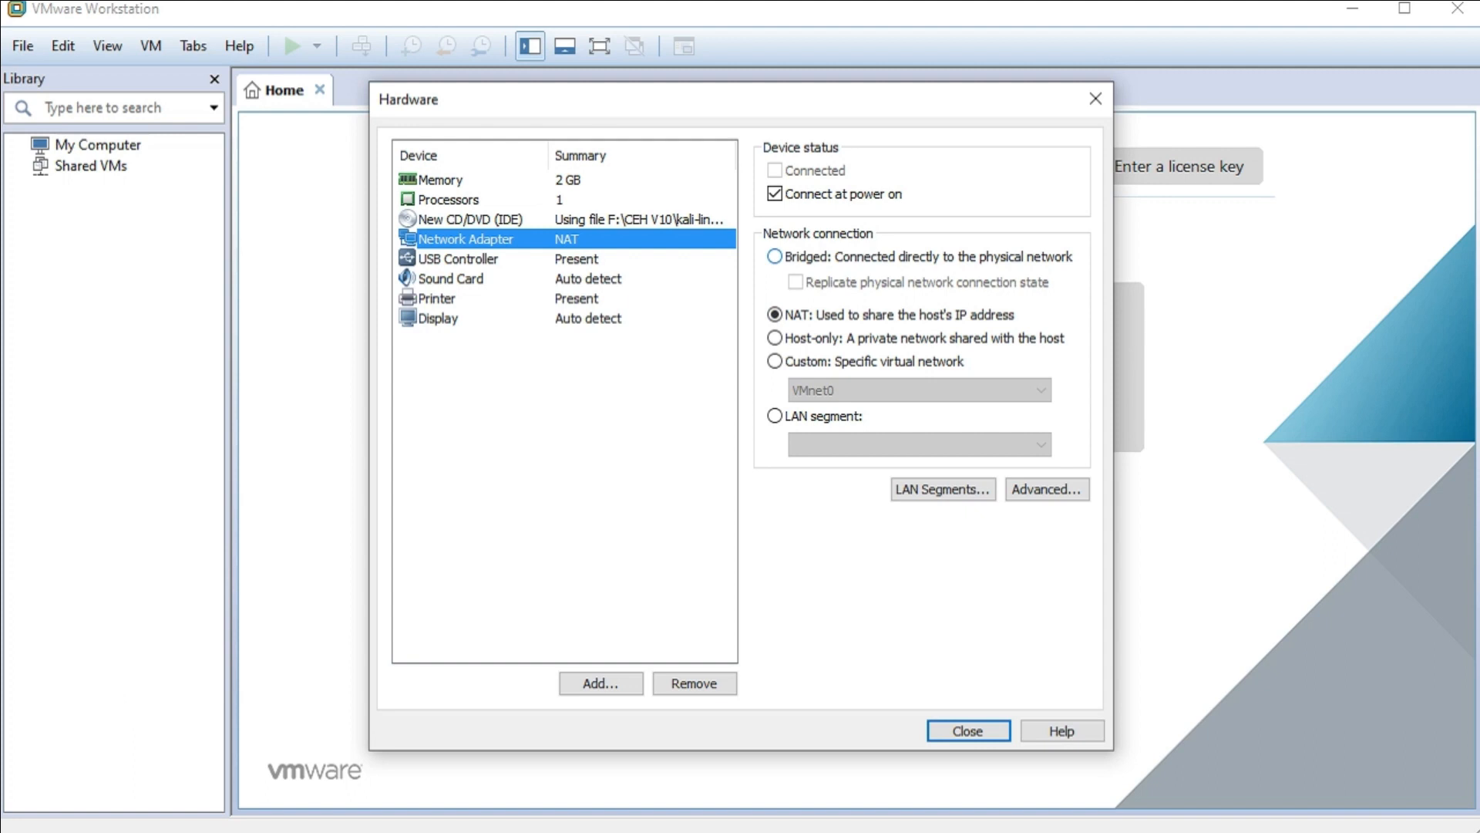
- Keep the network on NAT, review Printer, Display, Sound Card and Processors, and close
left_click(775, 257)
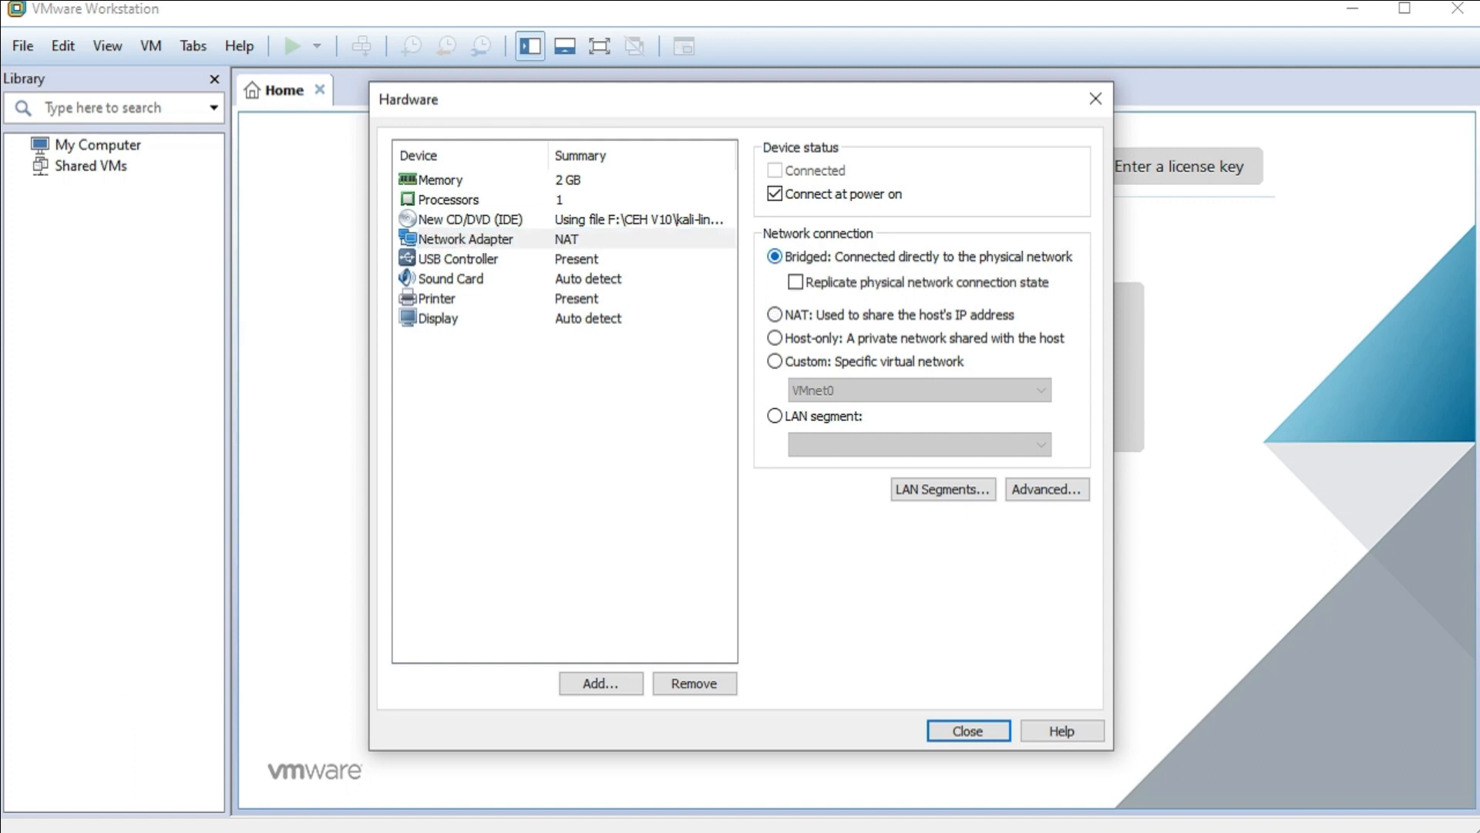
left_click(775, 315)
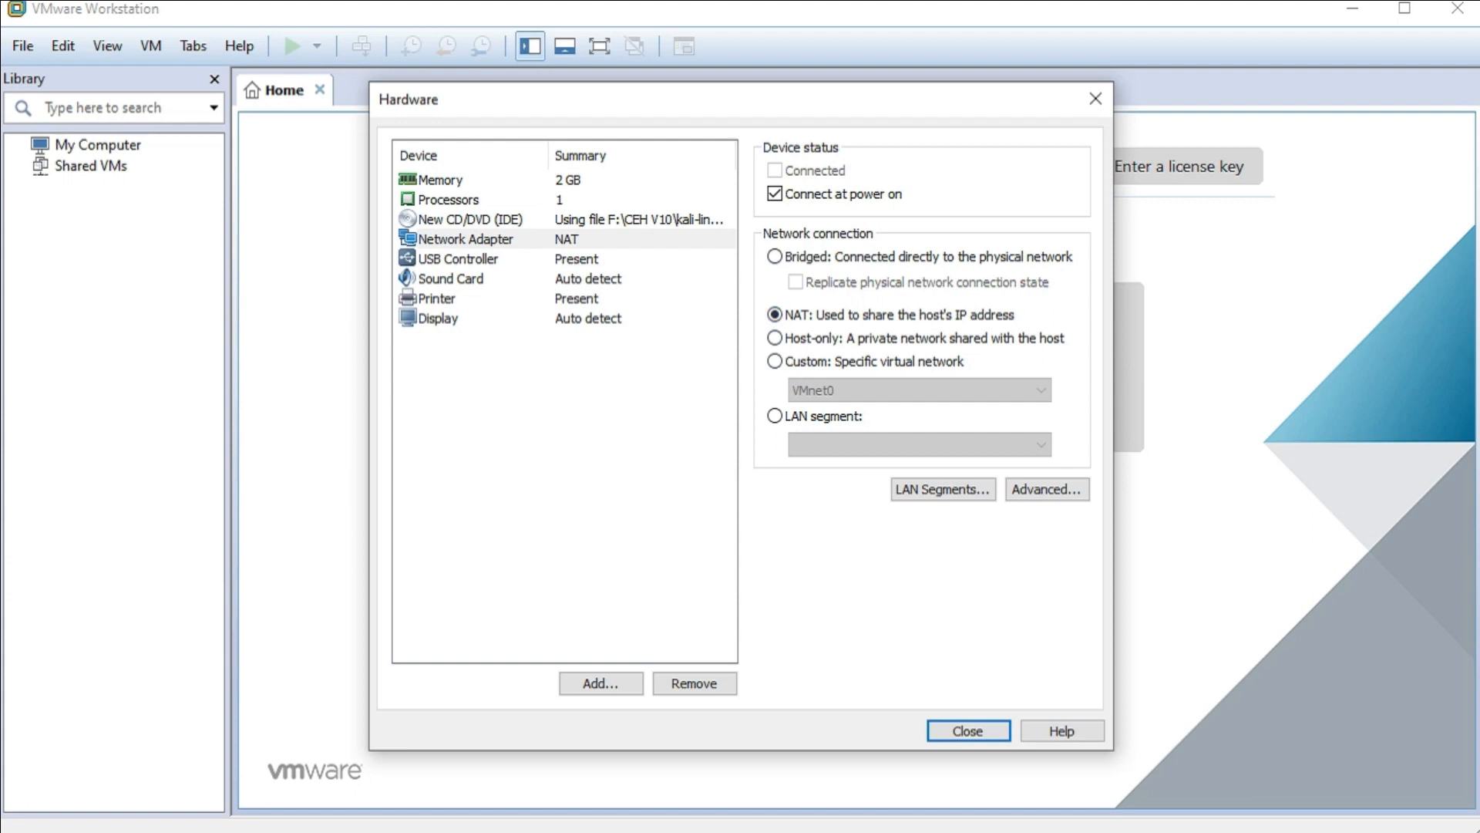
left_click(443, 298)
left_click(443, 319)
left_click(451, 279)
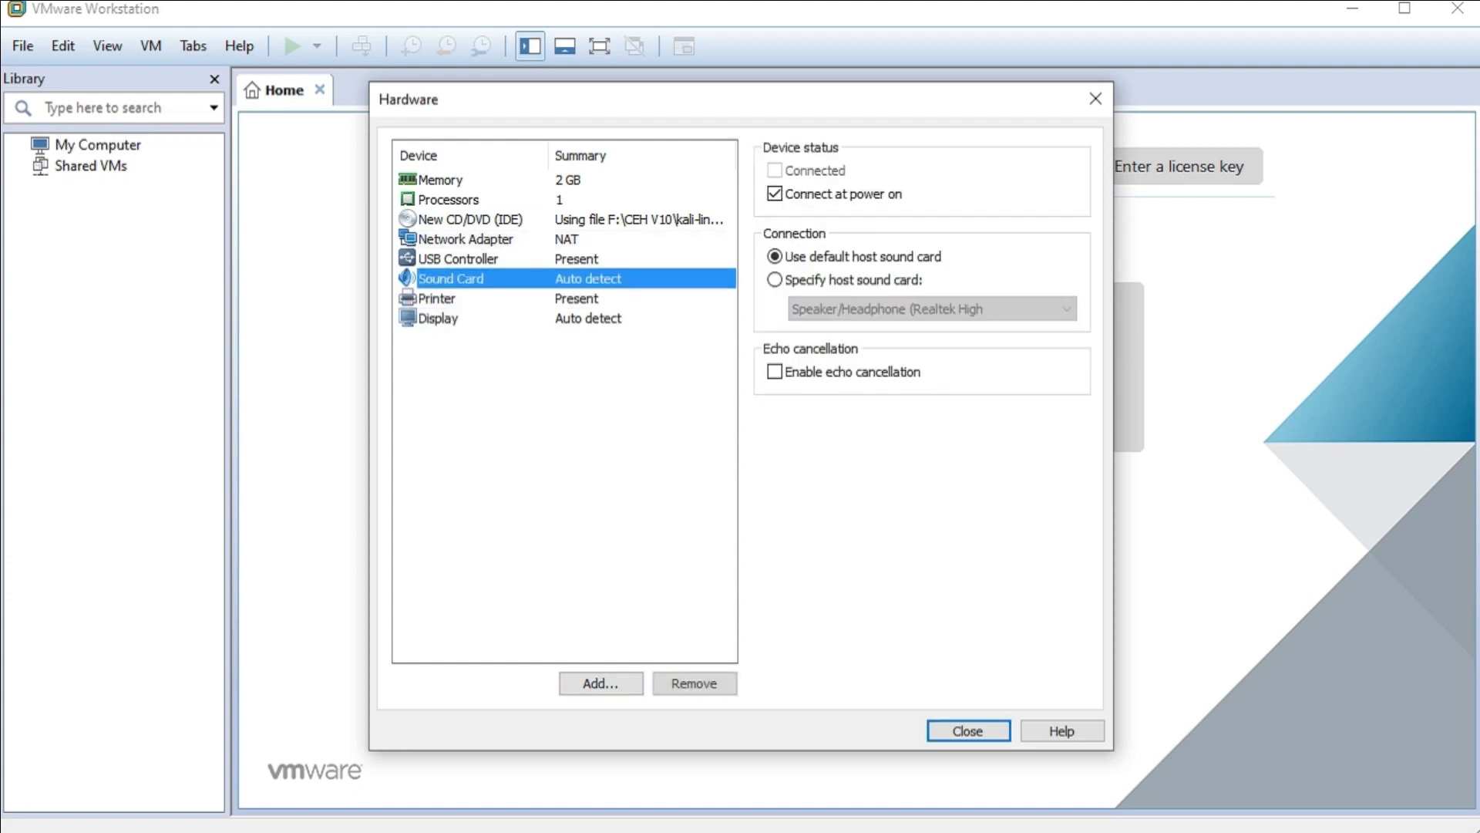
left_click(466, 239)
left_click(448, 199)
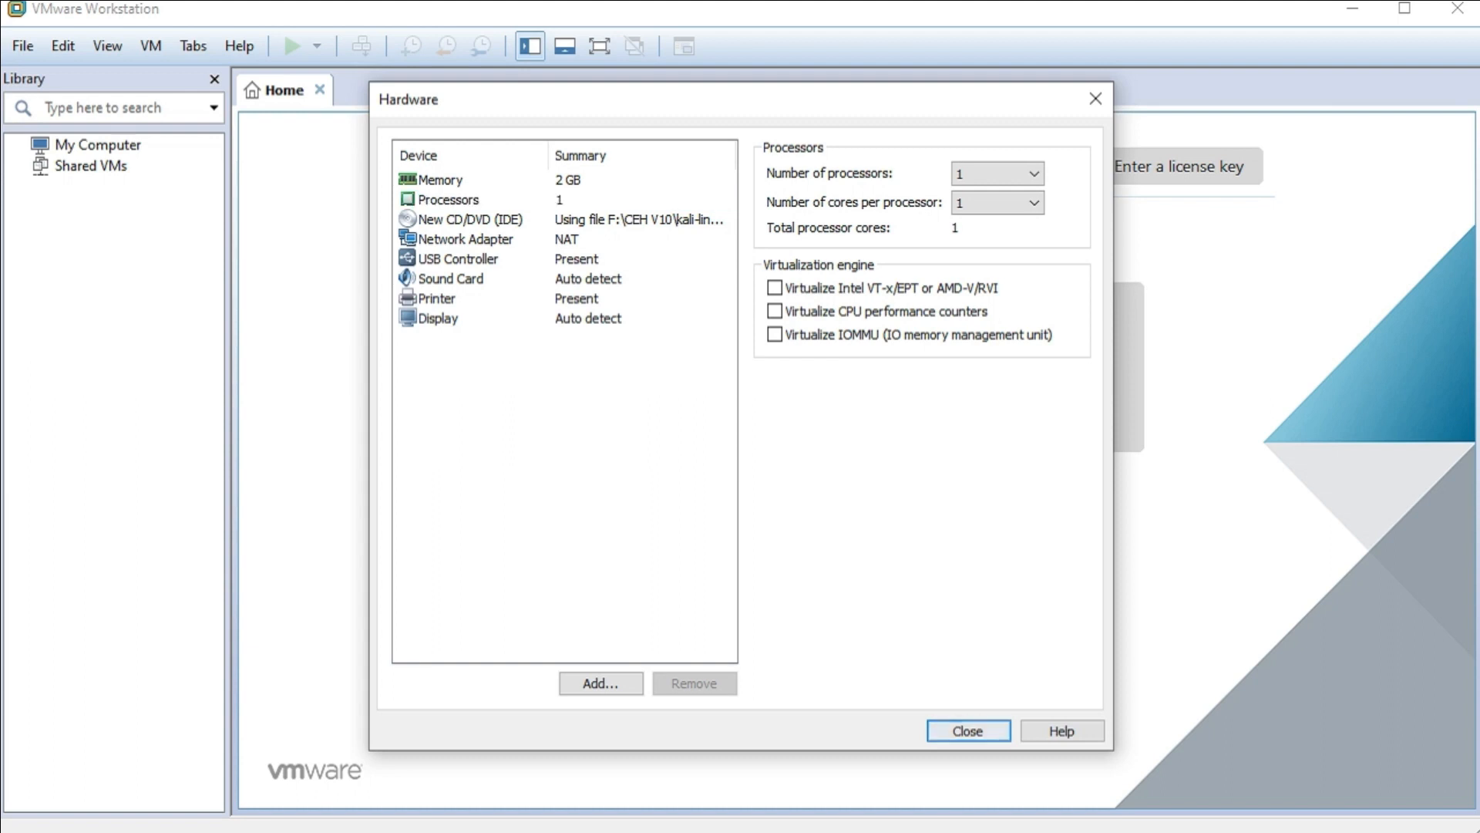
left_click(968, 731)
- Review the settings summary and finish creating the kali virtual machine
scroll(736, 394, "up", 1)
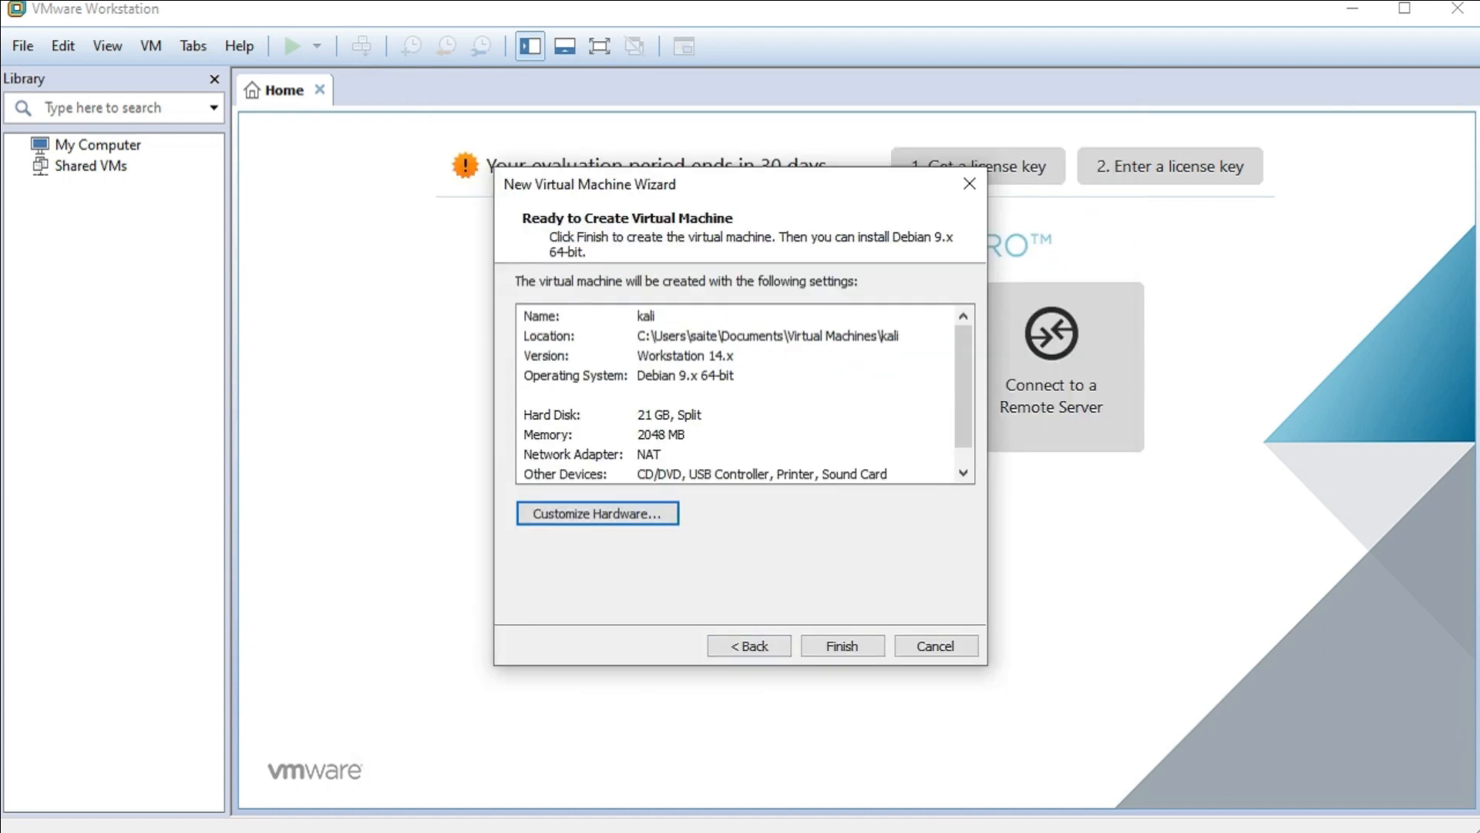
scroll(736, 394, "down", 1)
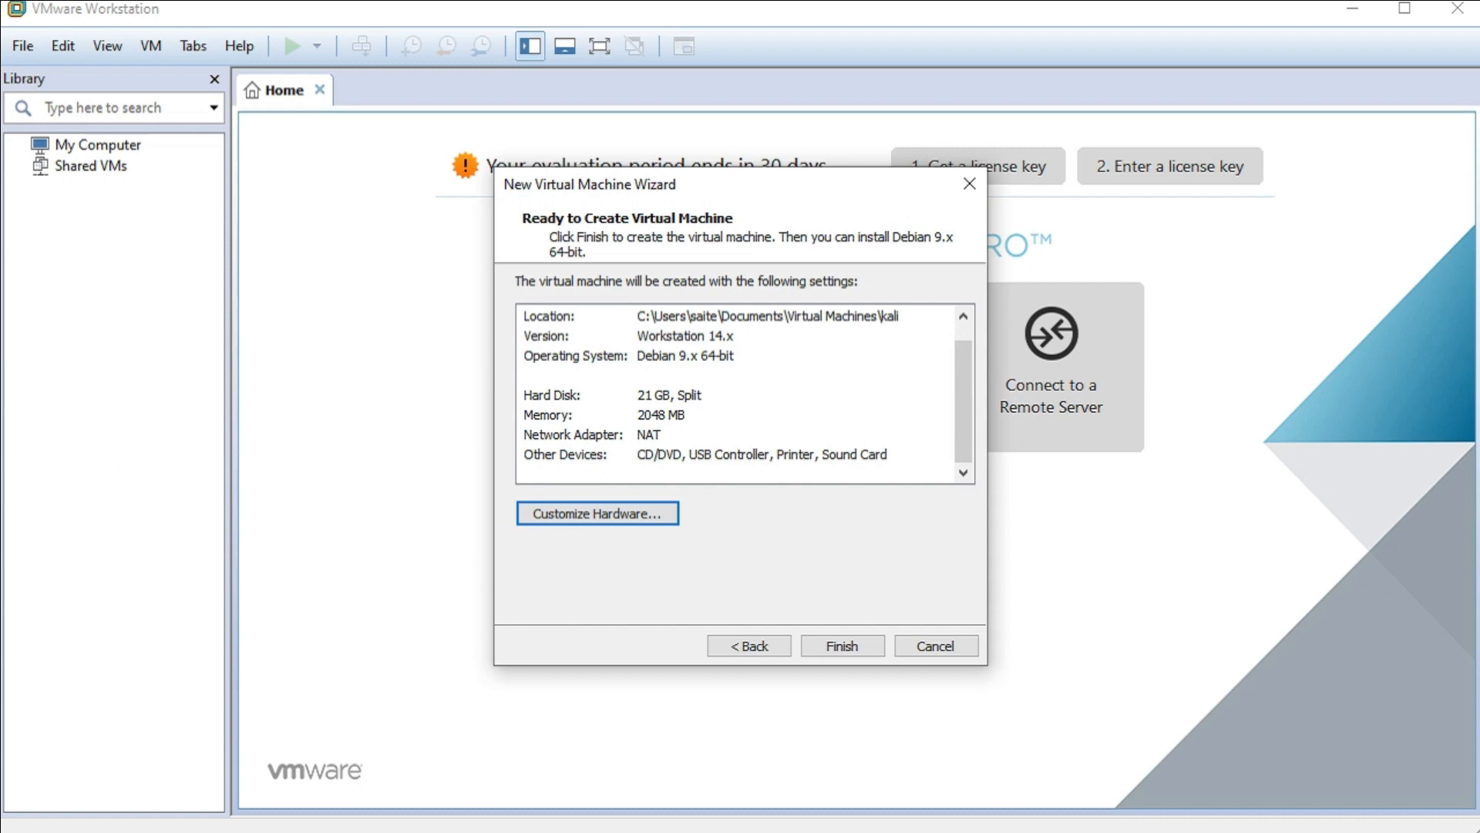
scroll(736, 394, "up", 1)
scroll(736, 394, "down", 1)
left_click(843, 646)
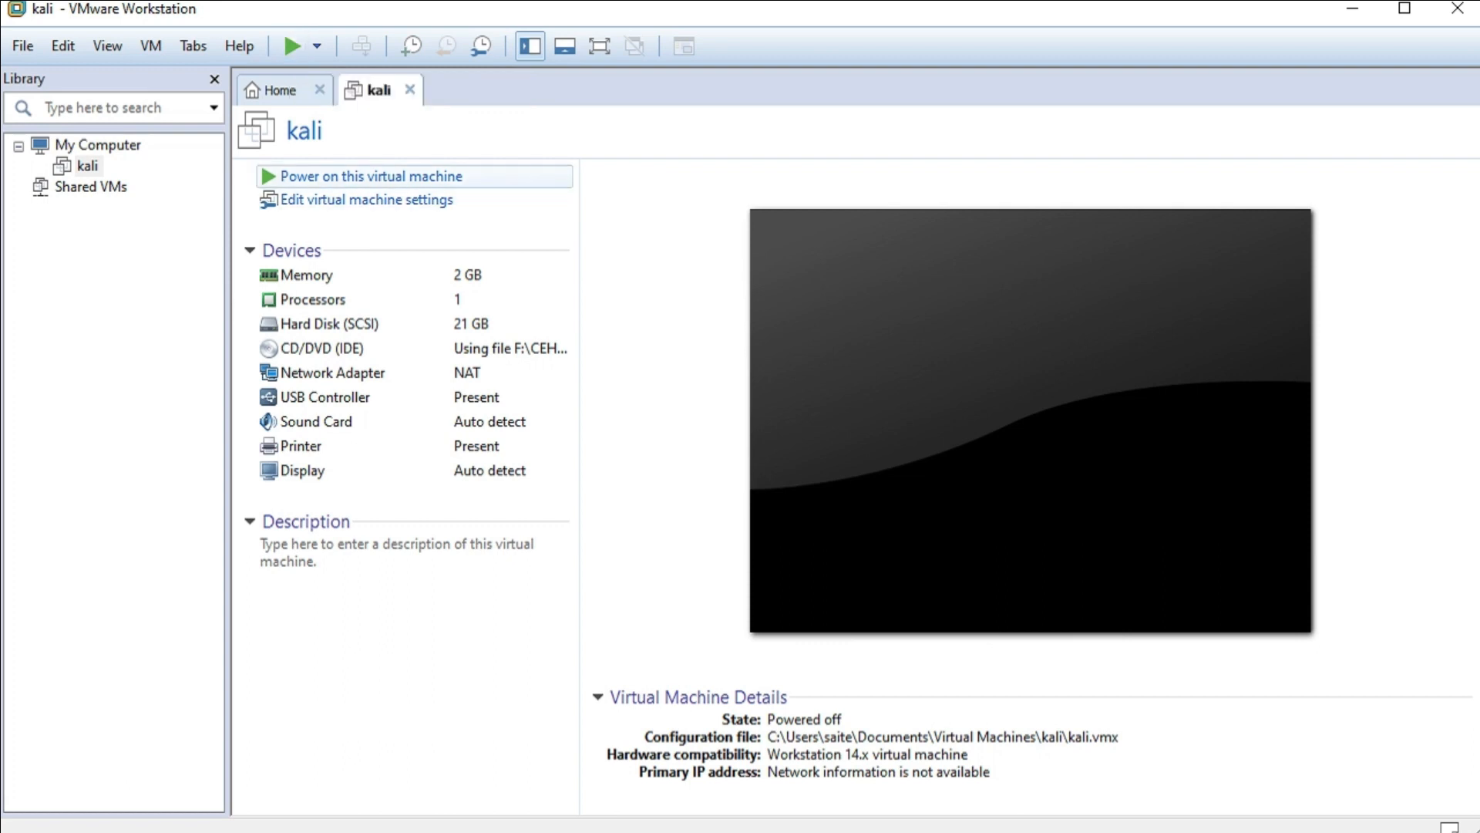
- Power on the kali VM and launch Graphical install from the Kali boot menu
left_click(371, 176)
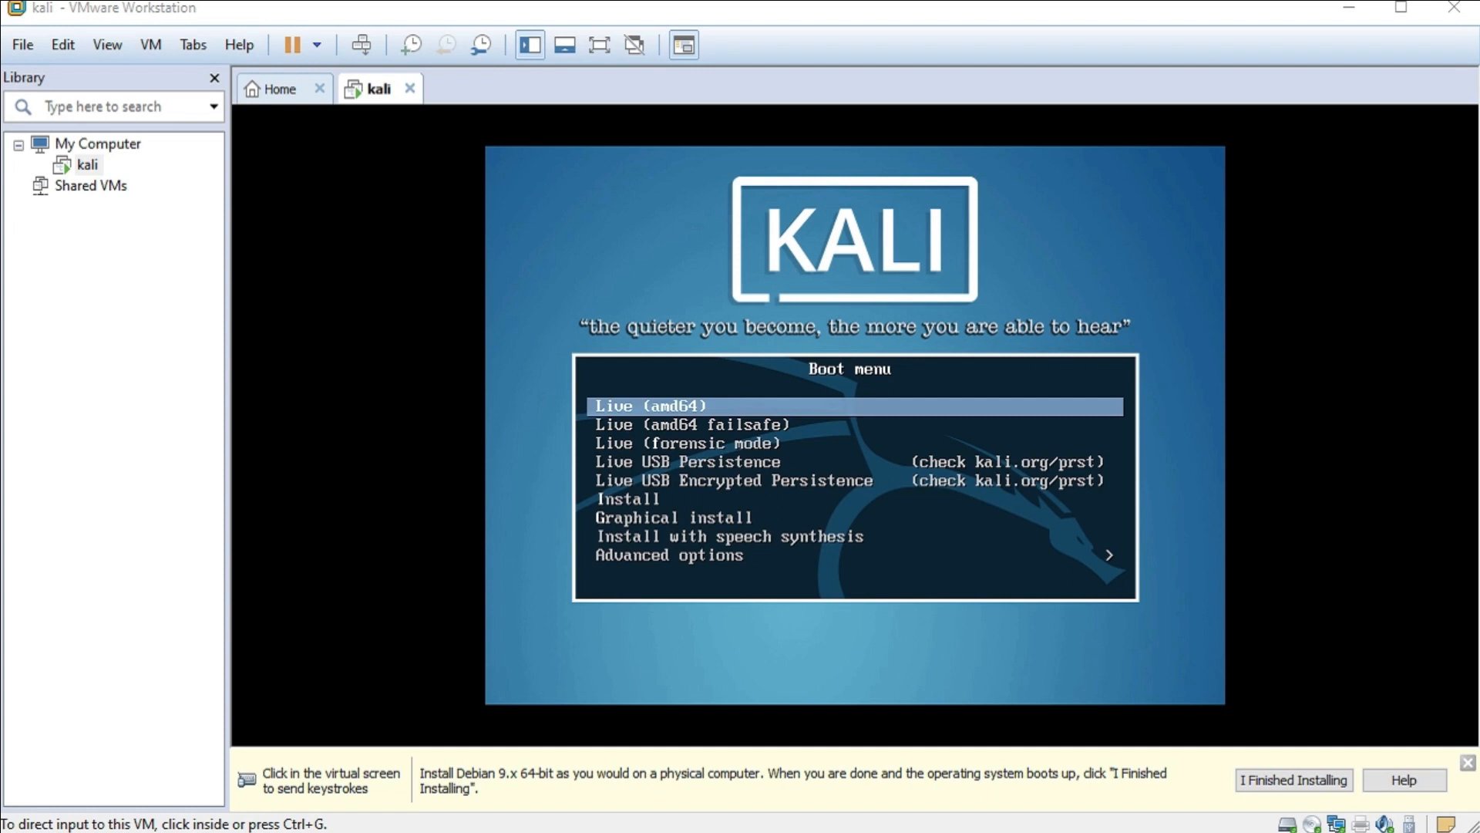
left_click(855, 422)
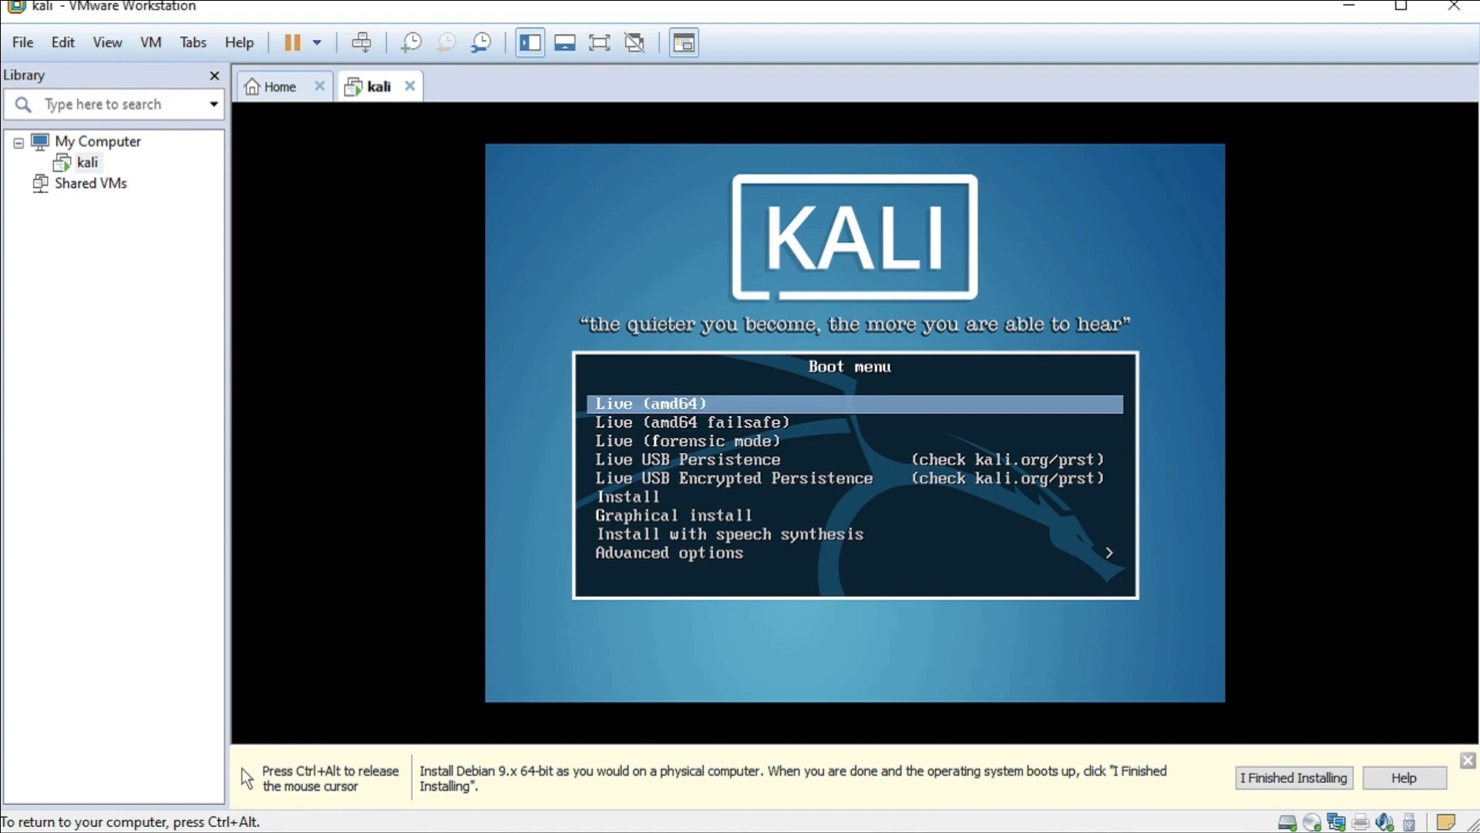
key("Down")
key("Down")
key("Down")
key("Down")
key("Down")
key("Down")
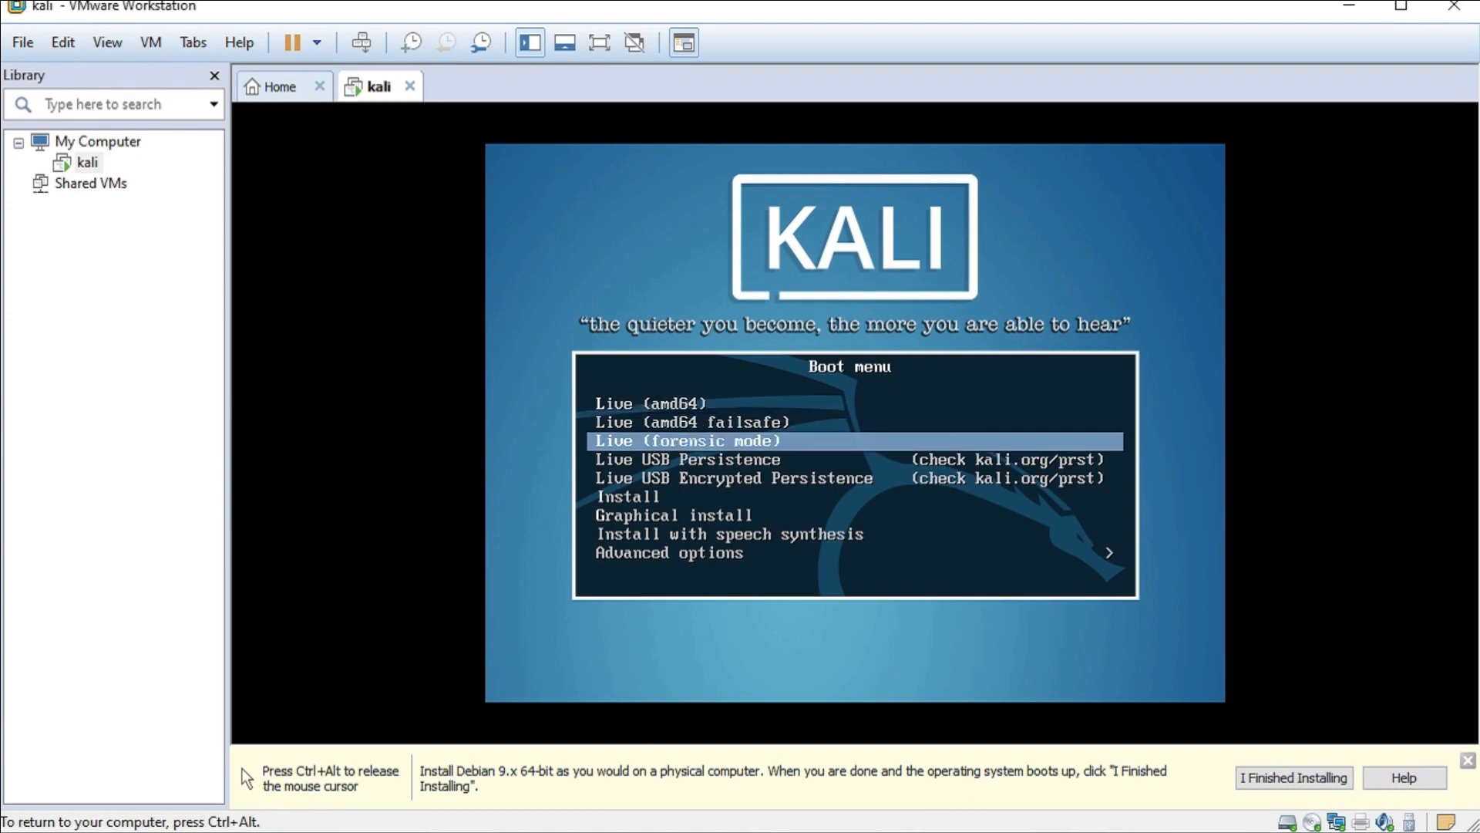
key("Return")
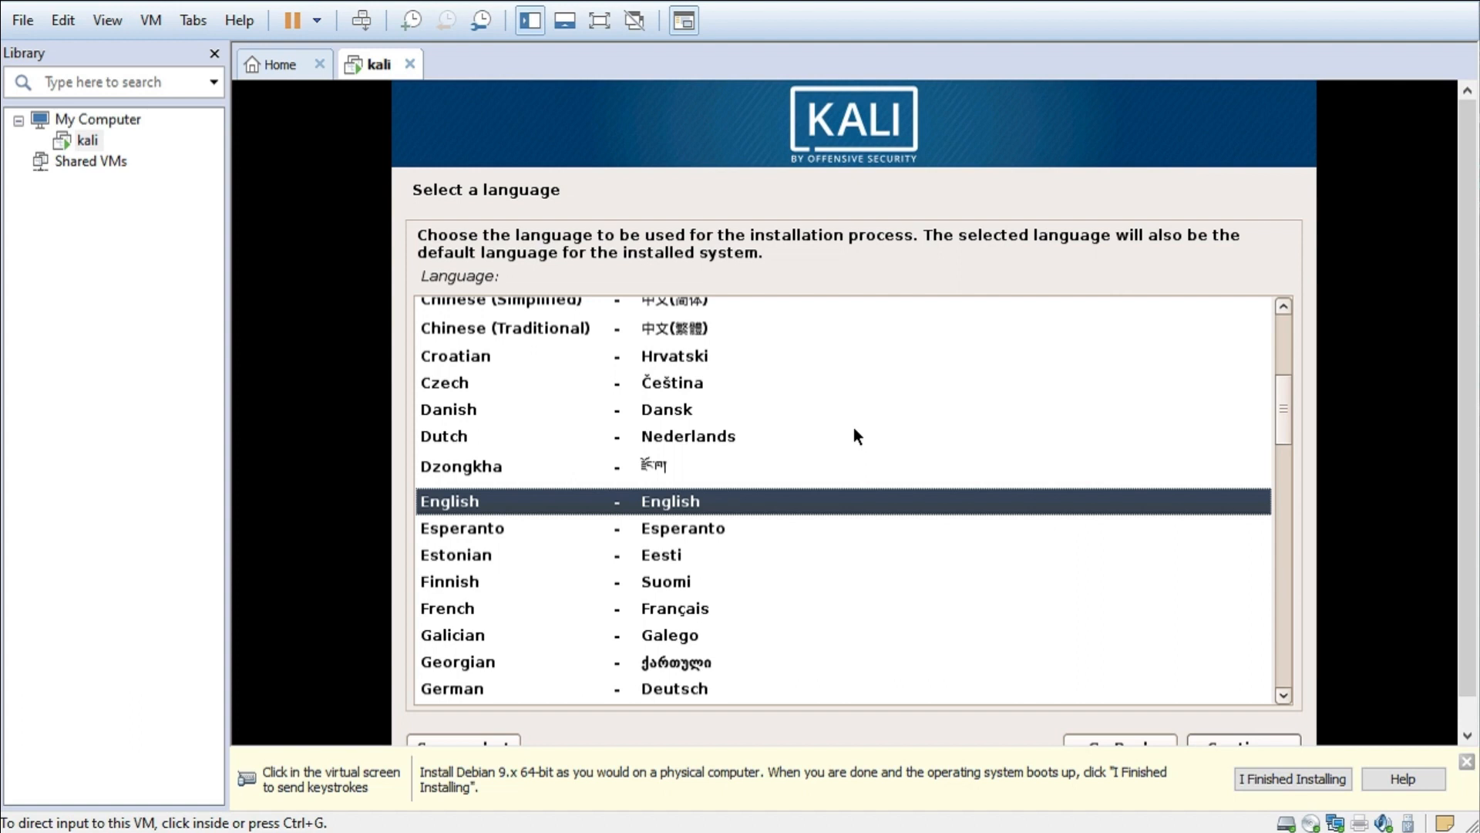
- Accept English as the installer language and United States as the location
left_click(854, 429)
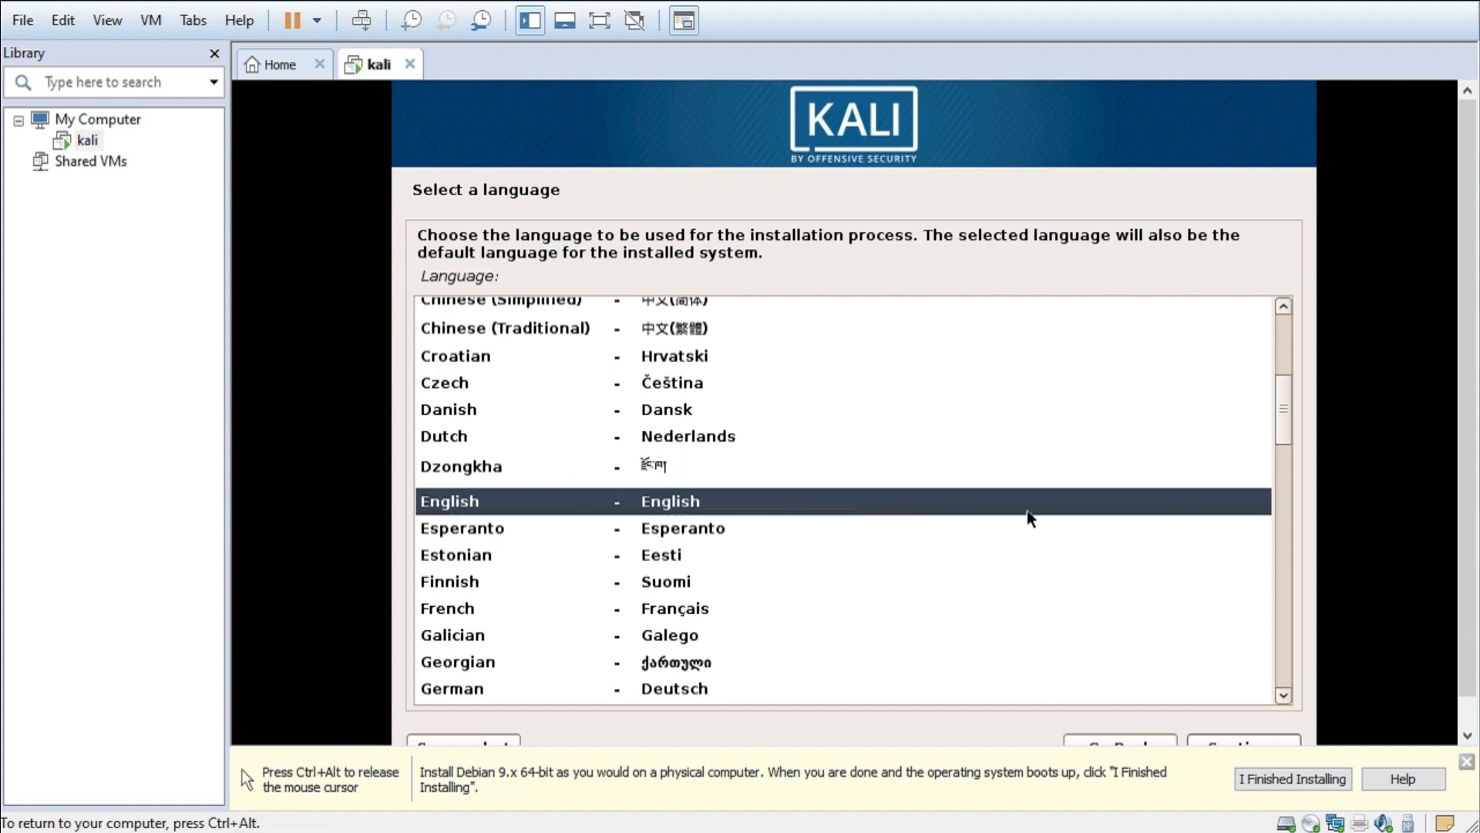
key("ctrl+alt")
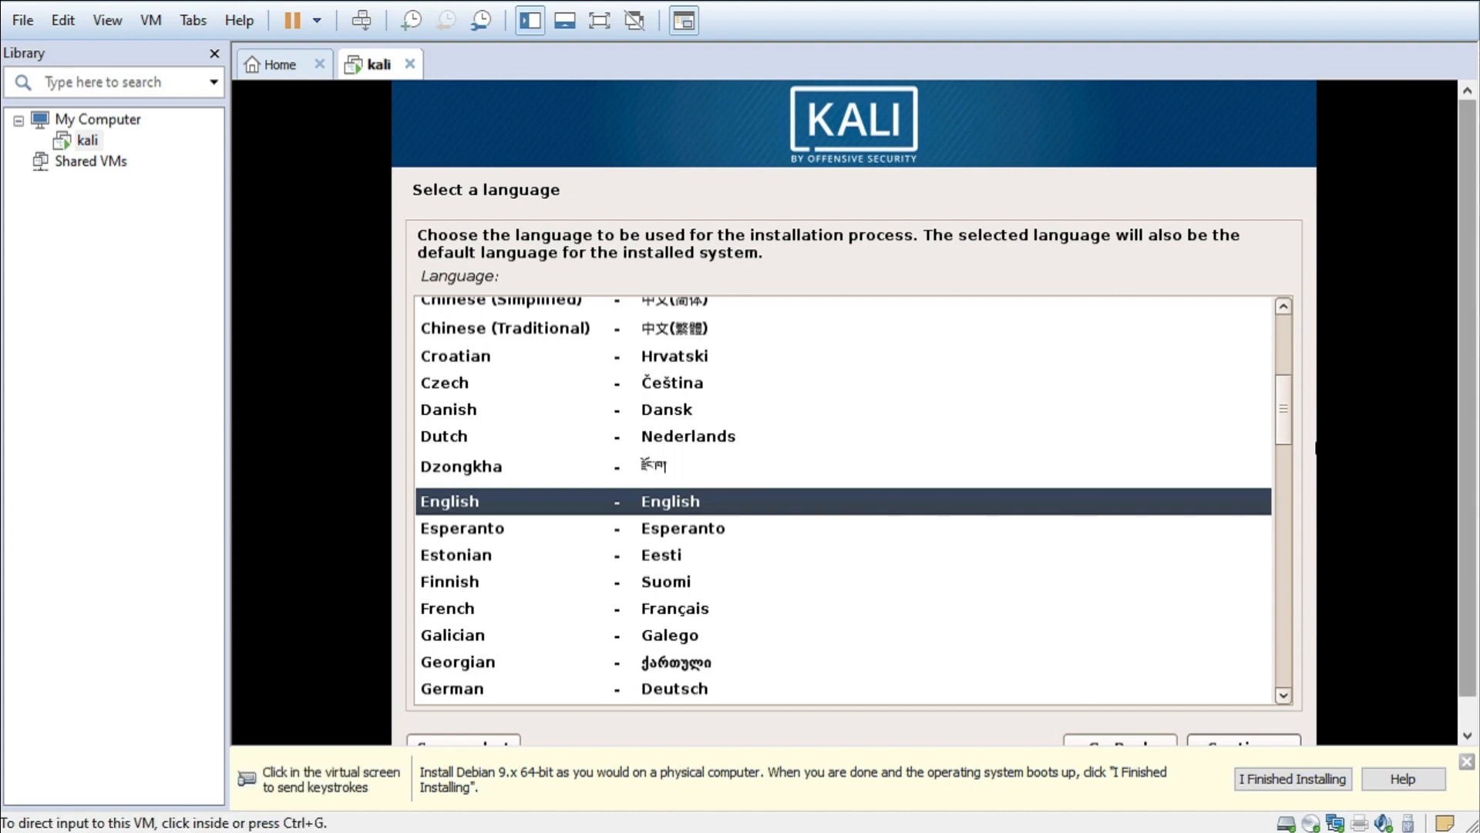
left_click_drag(1468, 447, 1468, 479)
left_click(939, 511)
left_click(1251, 727)
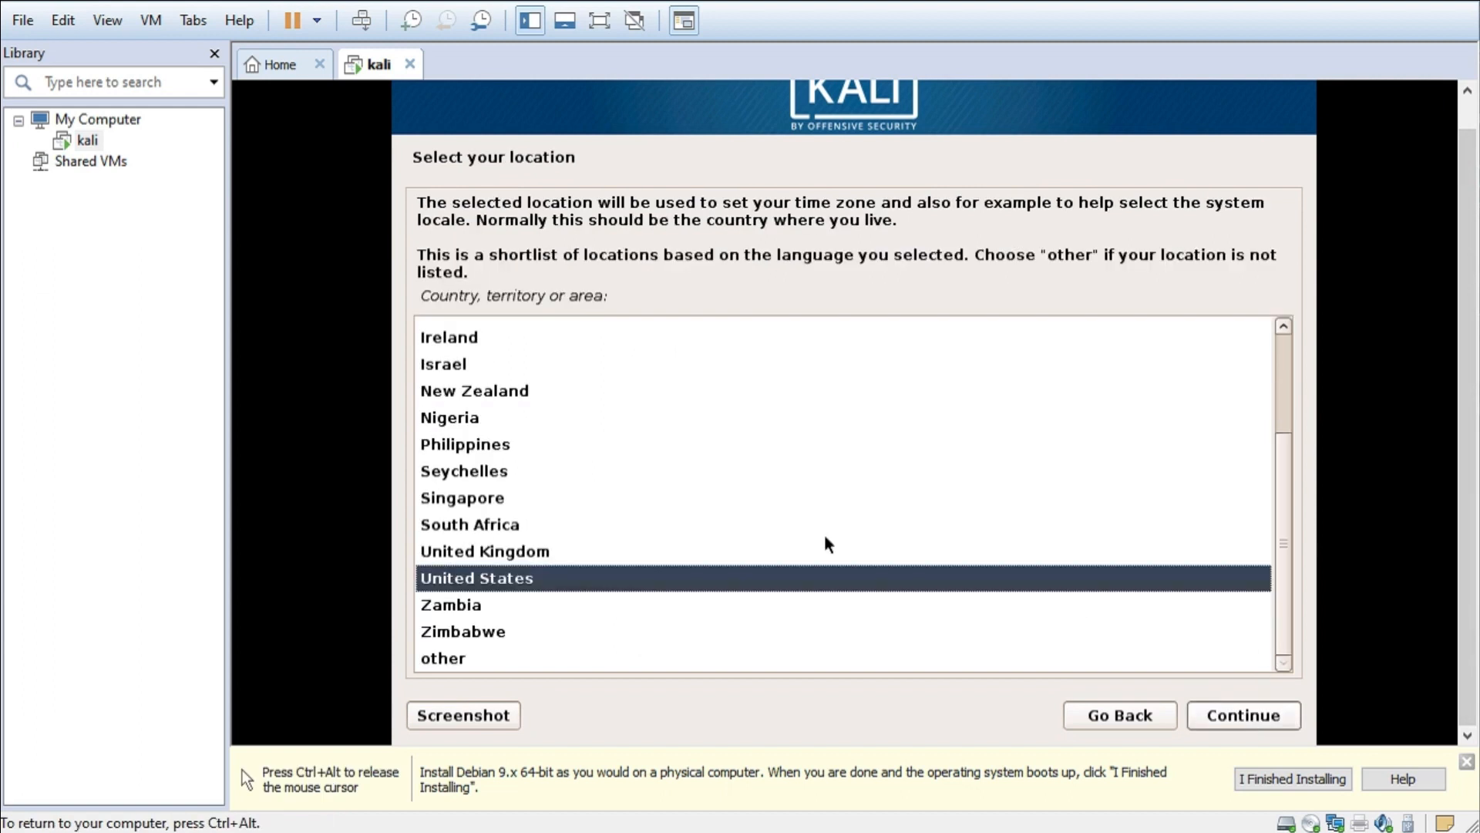
scroll(582, 466, "up", 2)
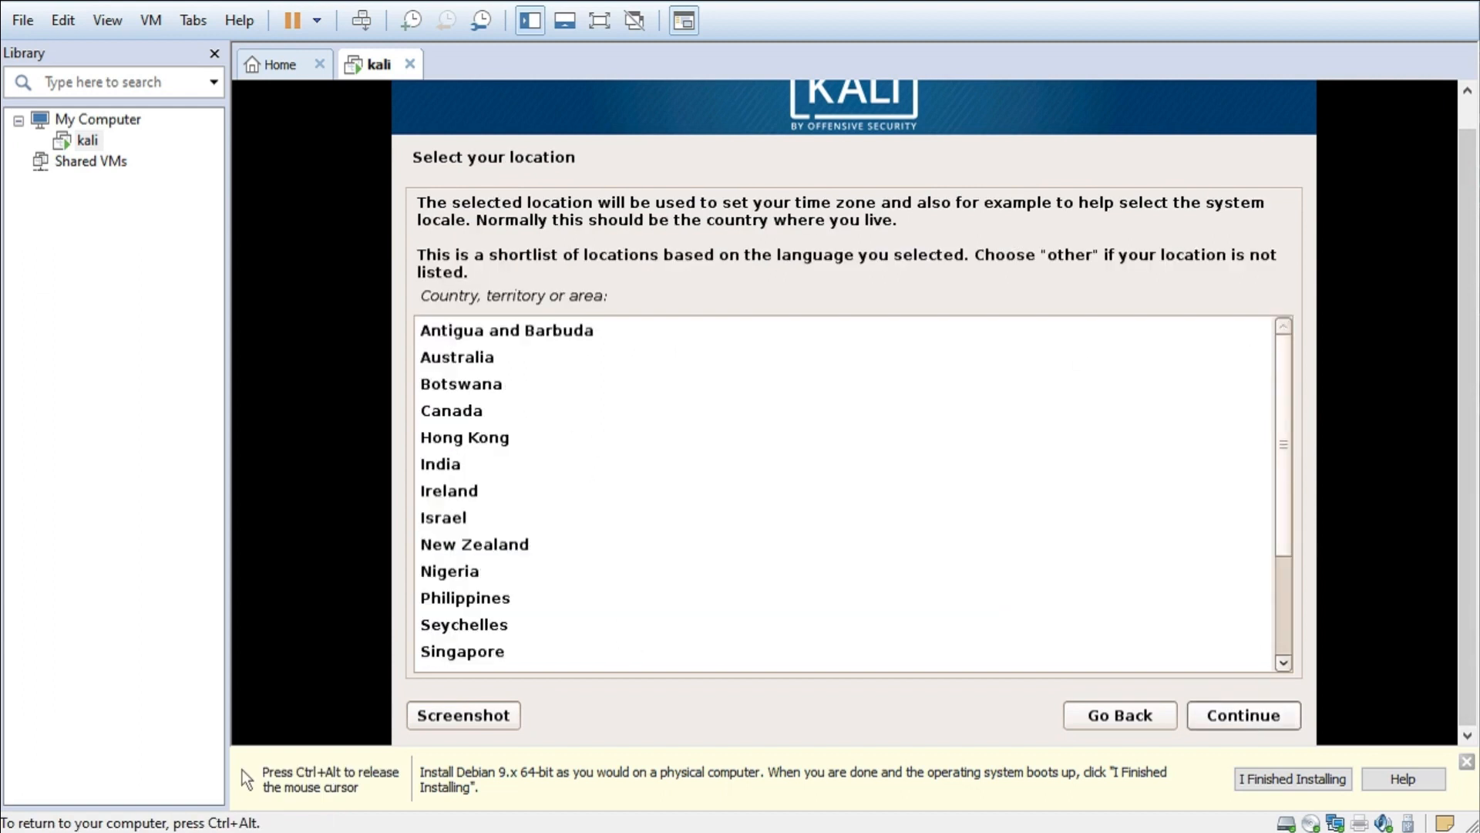
mouse_move(1283, 444)
left_mouse_down()
mouse_move(1288, 533)
mouse_move(1287, 429)
left_mouse_up()
left_click(1233, 713)
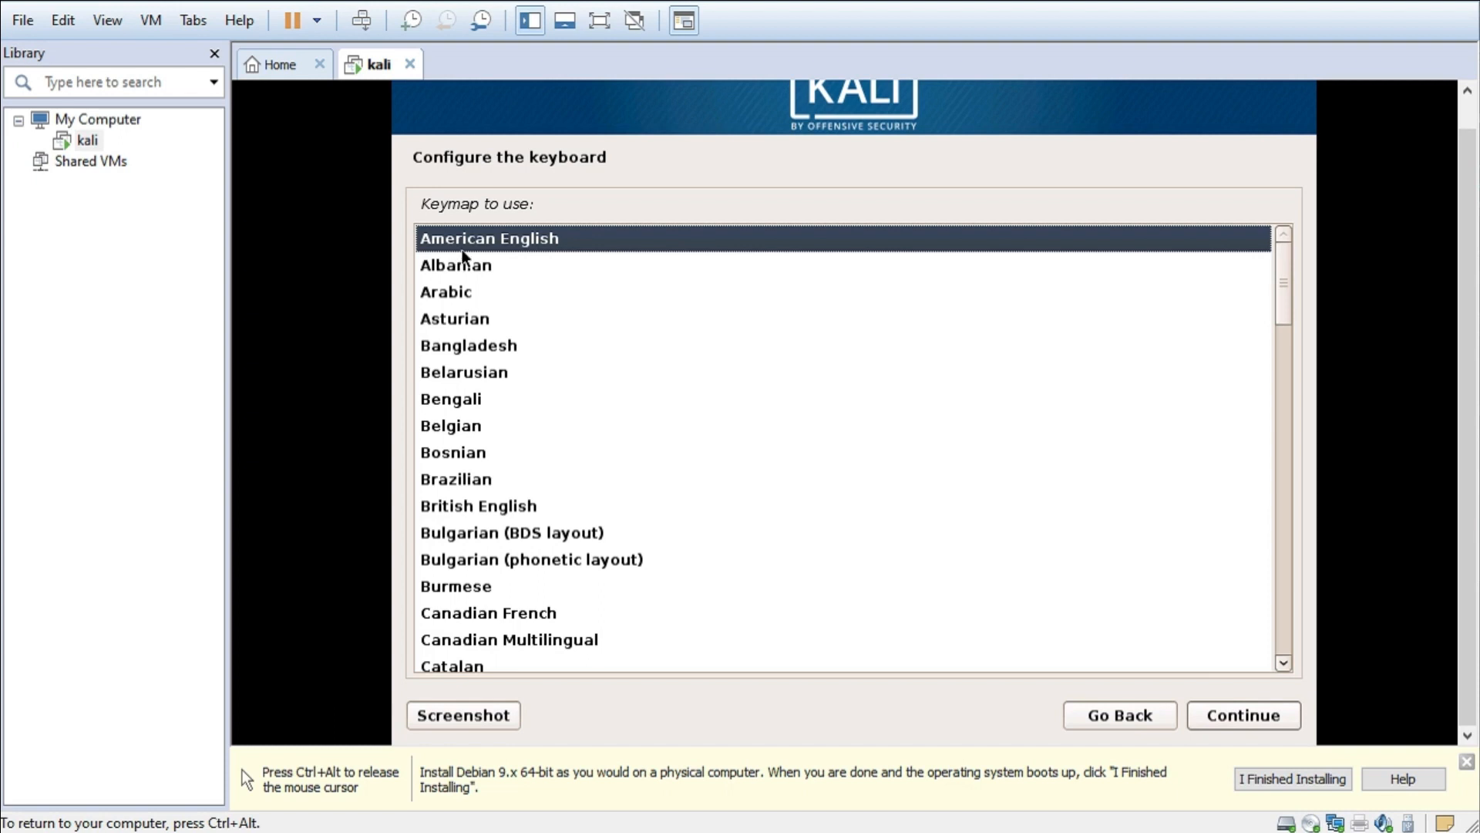
- Accept American English as the keyboard layout
scroll(529, 283, "down", 11)
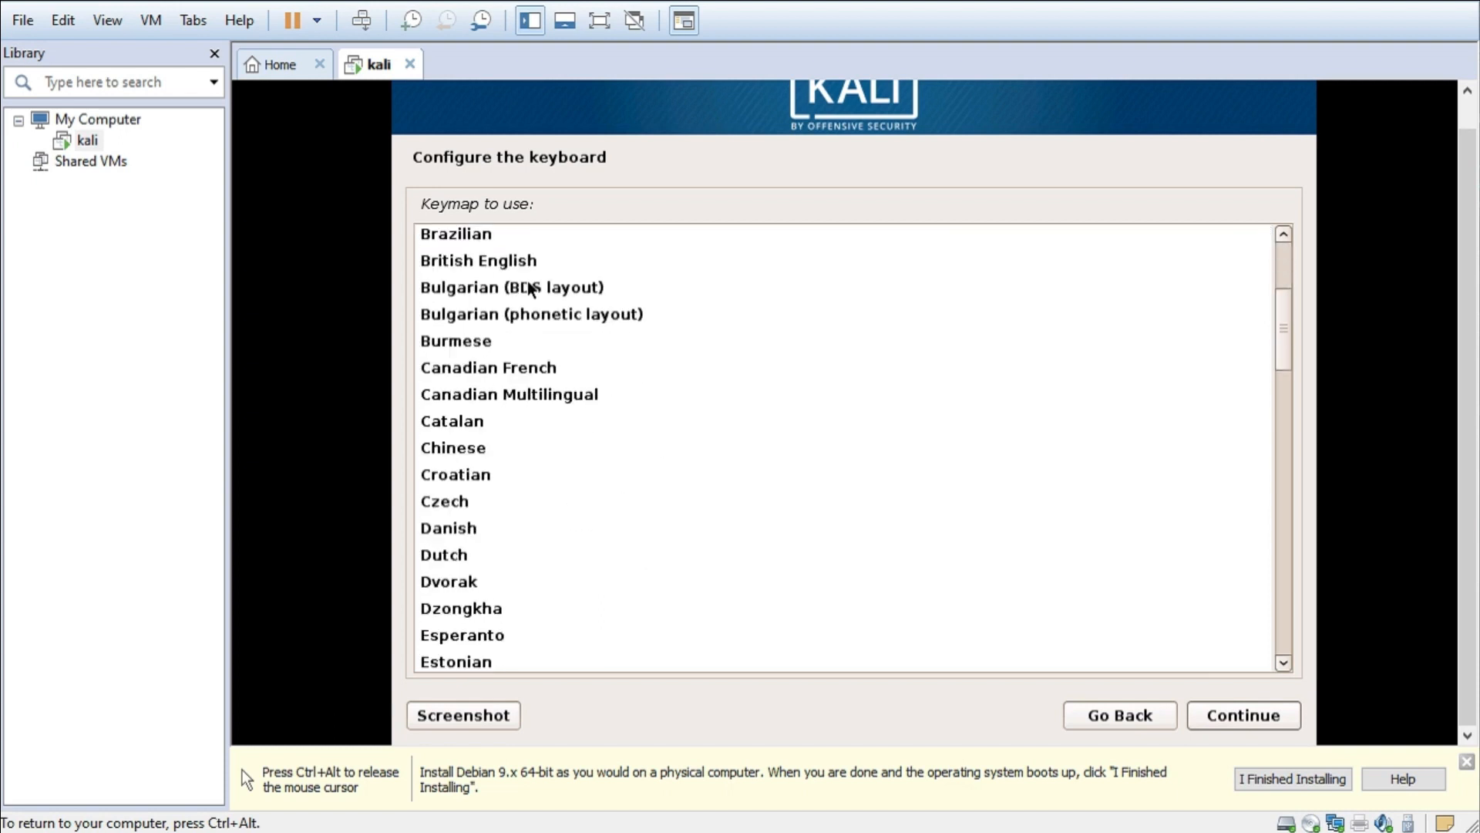
scroll(527, 281, "down", 11)
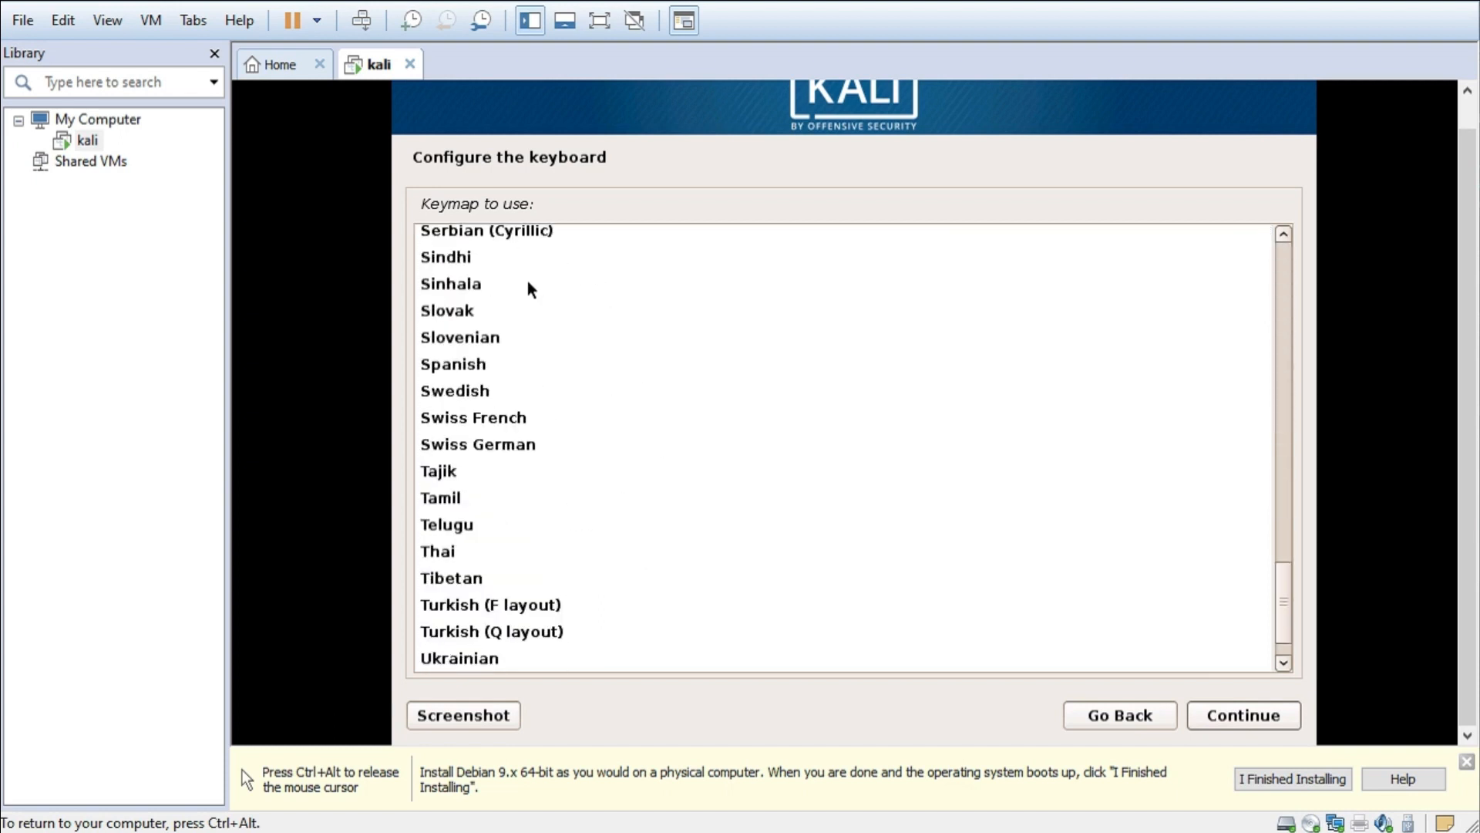
scroll(527, 281, "up", 6)
scroll(528, 282, "up", 16)
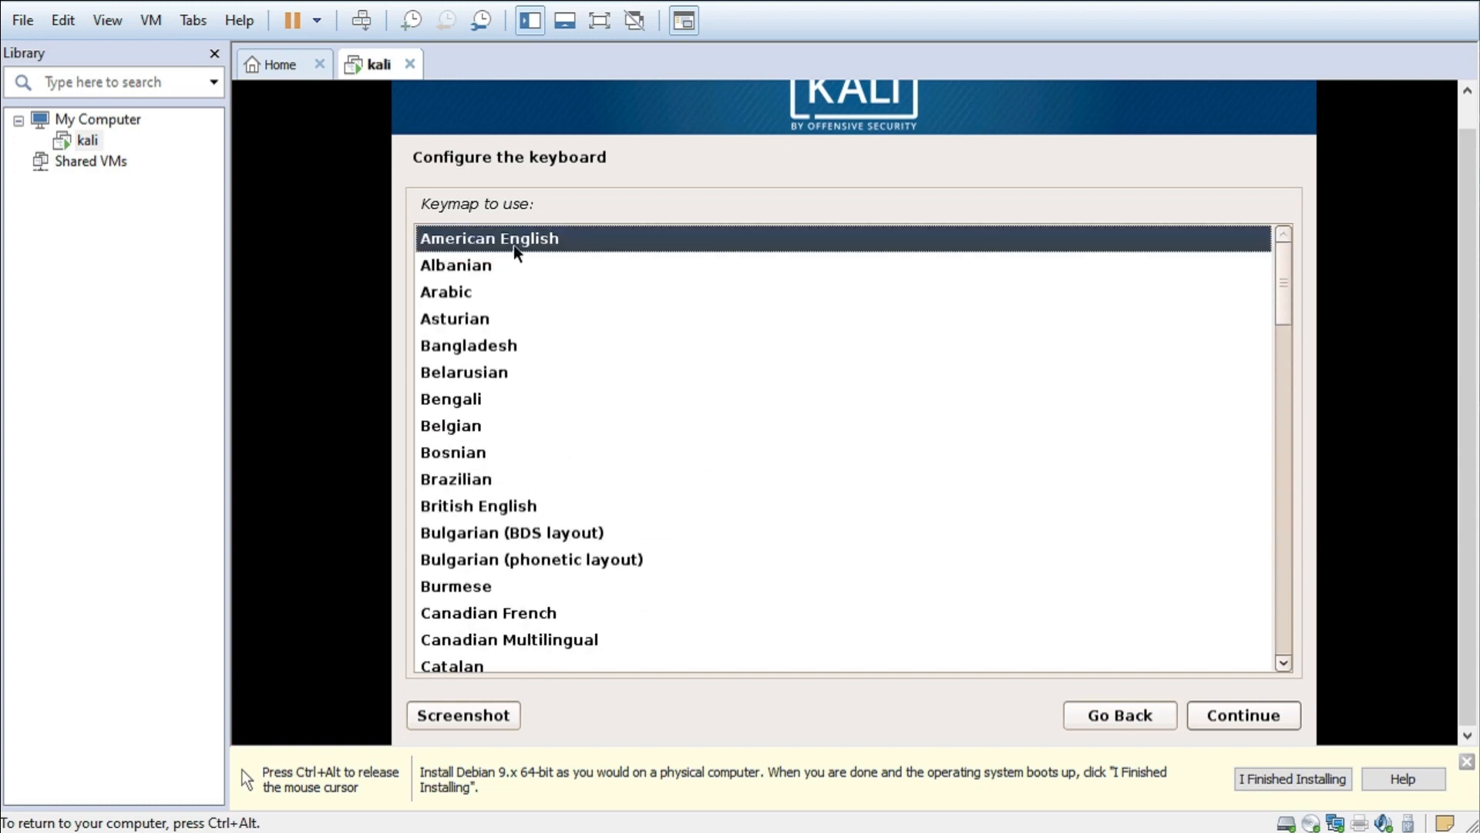
scroll(513, 244, "down", 5)
scroll(514, 244, "up", 5)
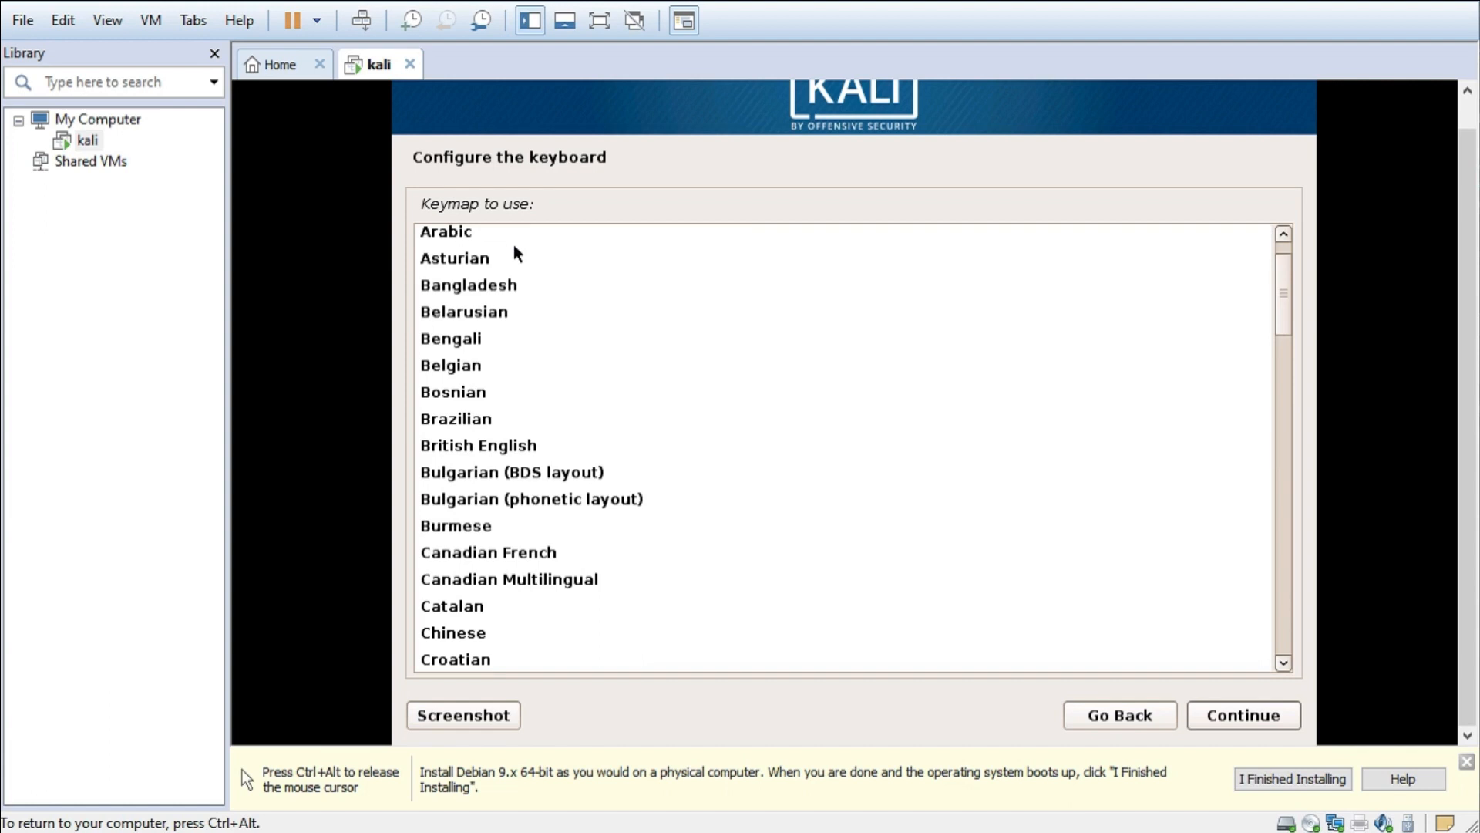
scroll(514, 243, "up", 1)
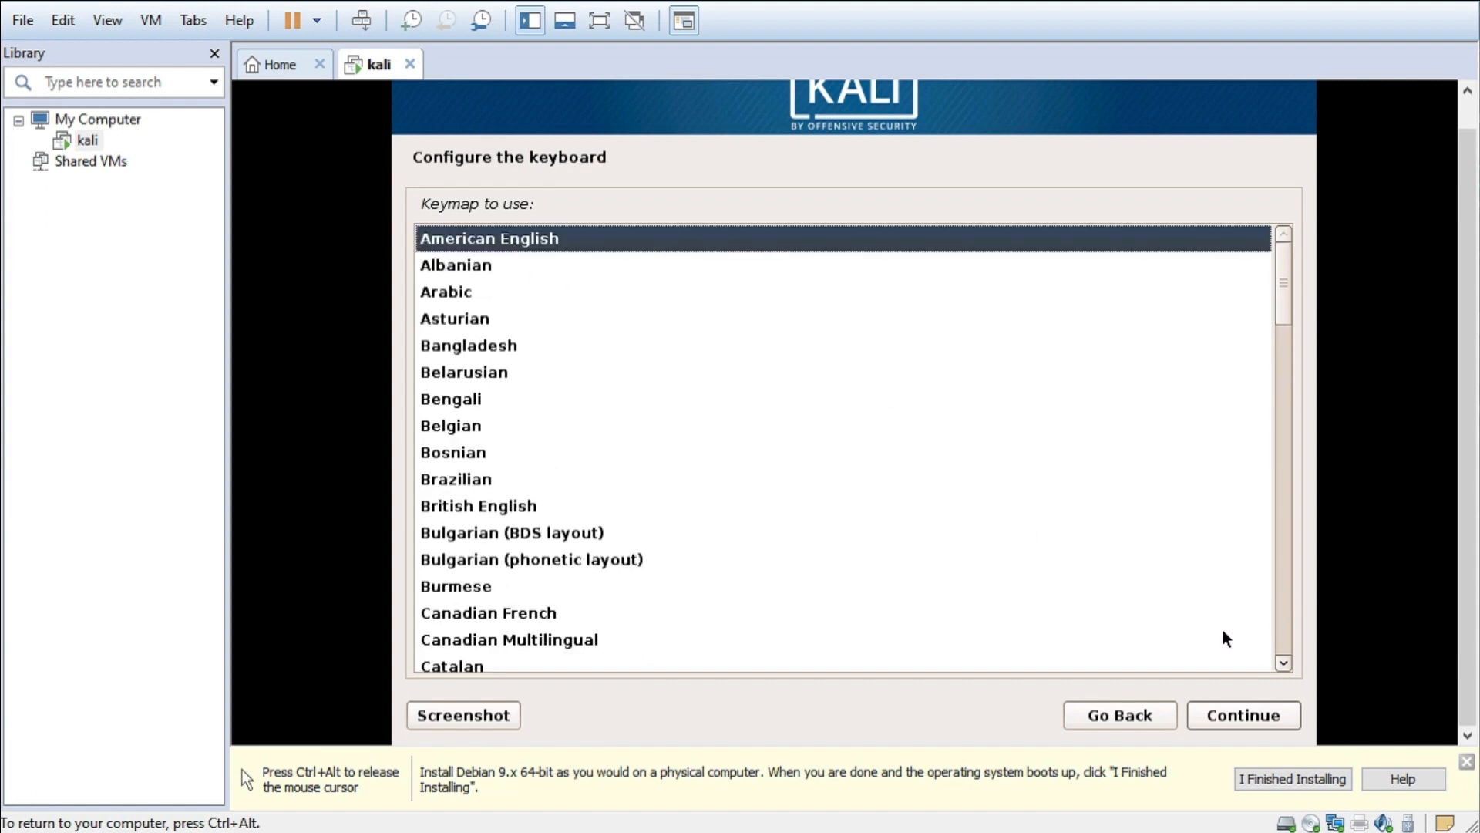
left_click(1234, 714)
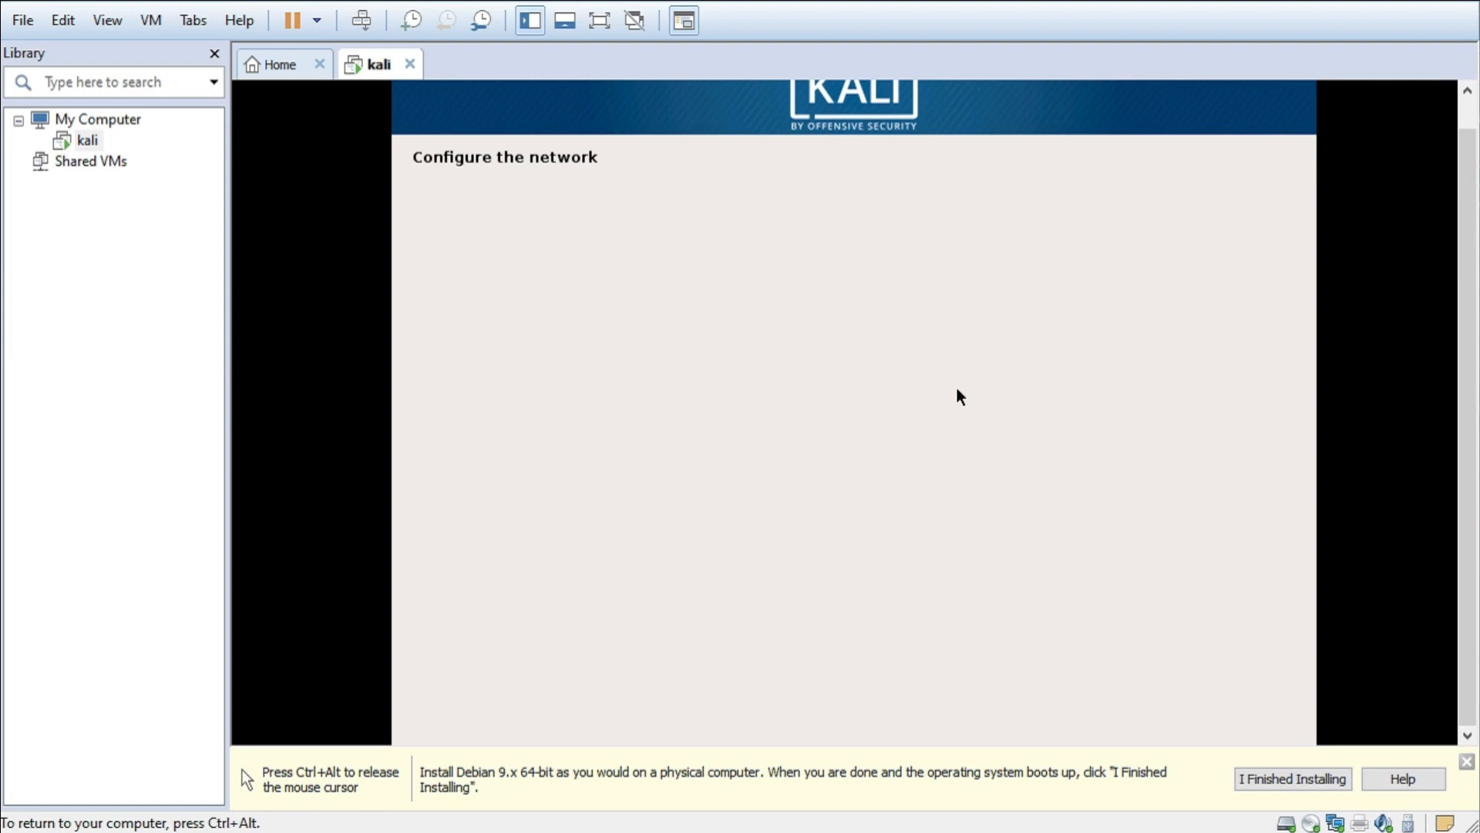
- Keep 'kali' as the hostname and leave the domain name empty
key("ctrl+alt")
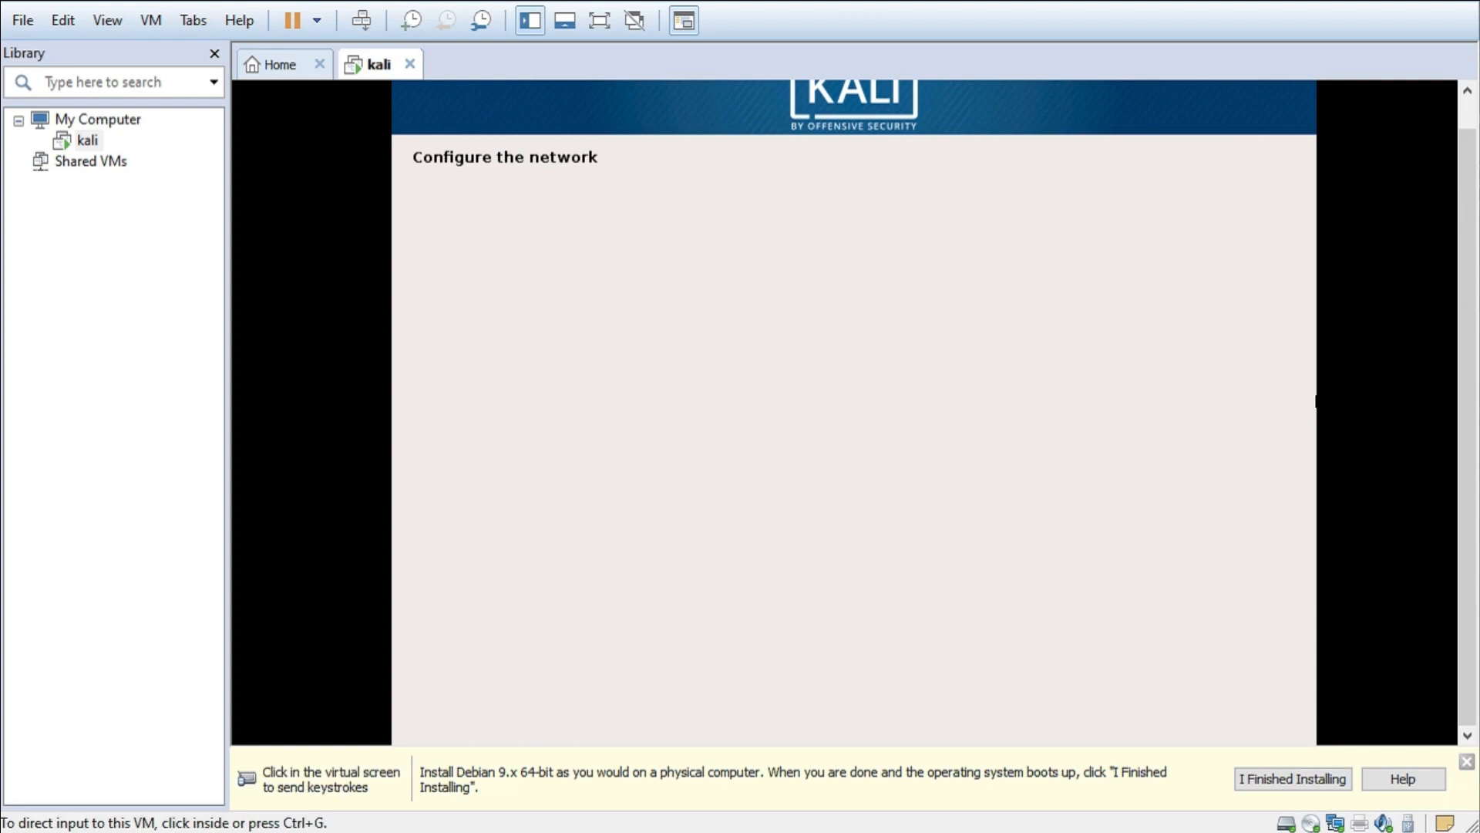
mouse_move(1467, 401)
left_mouse_down()
mouse_move(1467, 370)
mouse_move(1467, 400)
left_mouse_up()
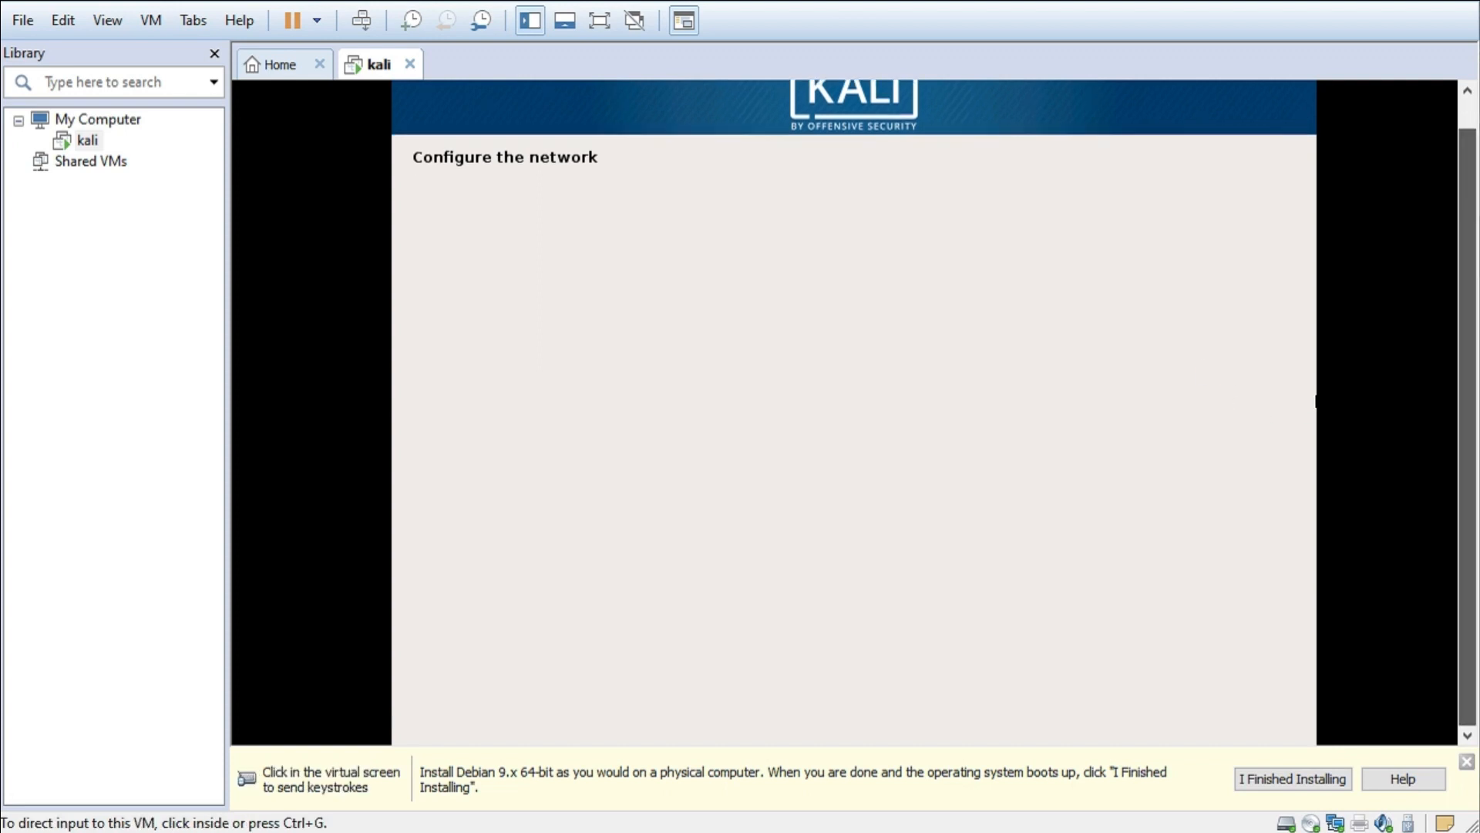
left_click(1141, 388)
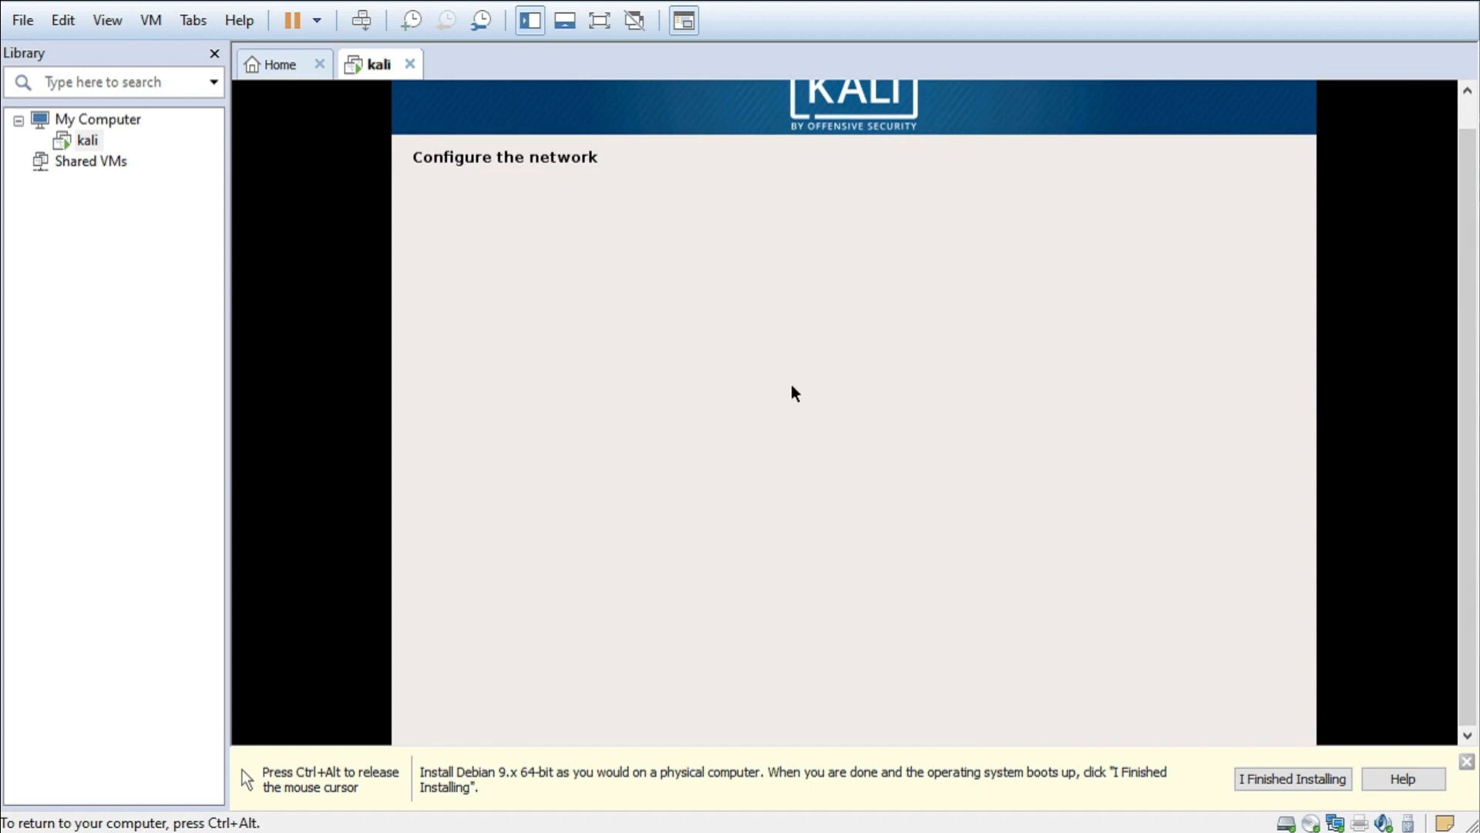
key("ctrl+alt")
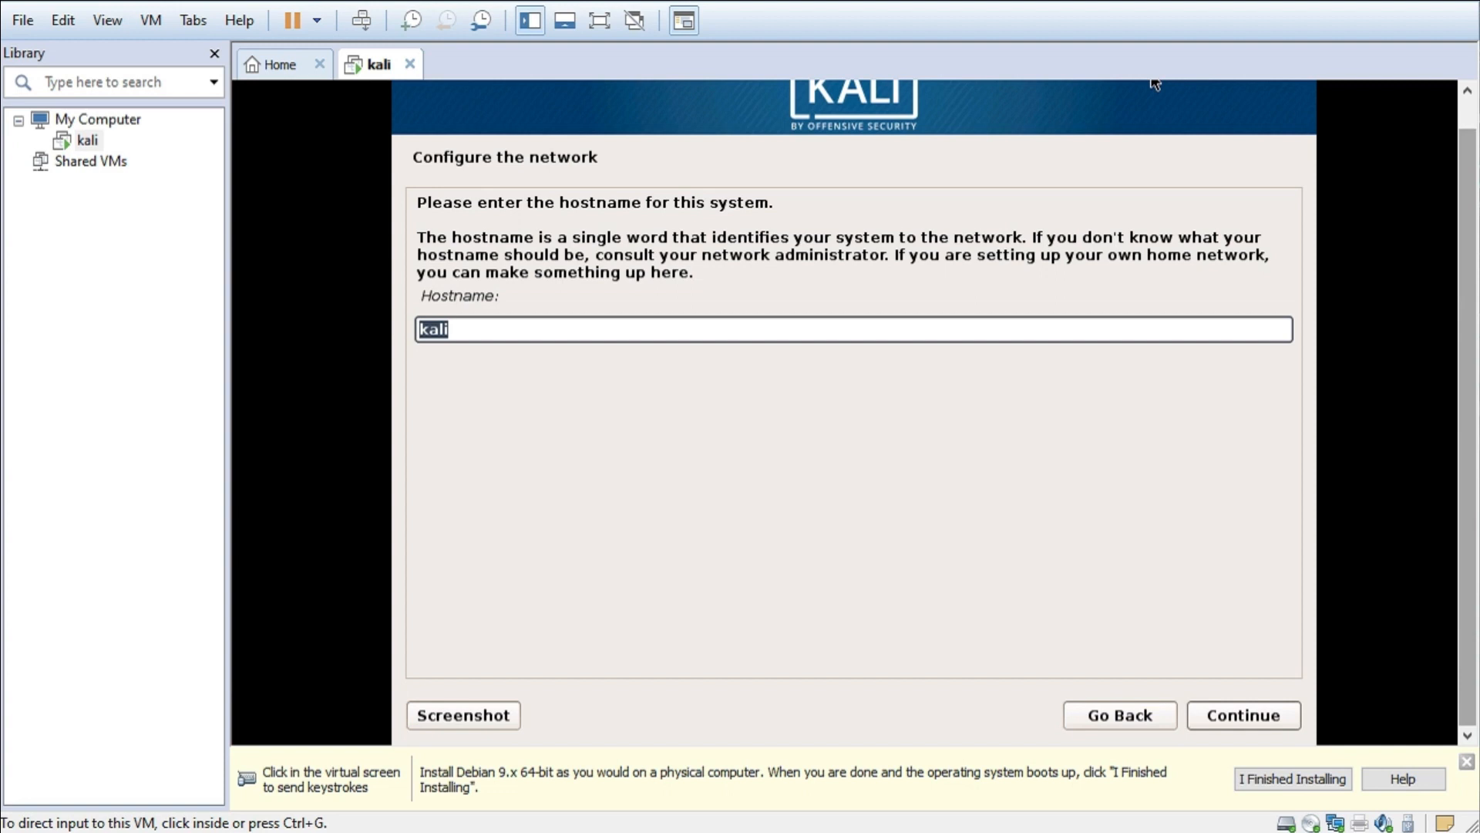
left_click(1154, 83)
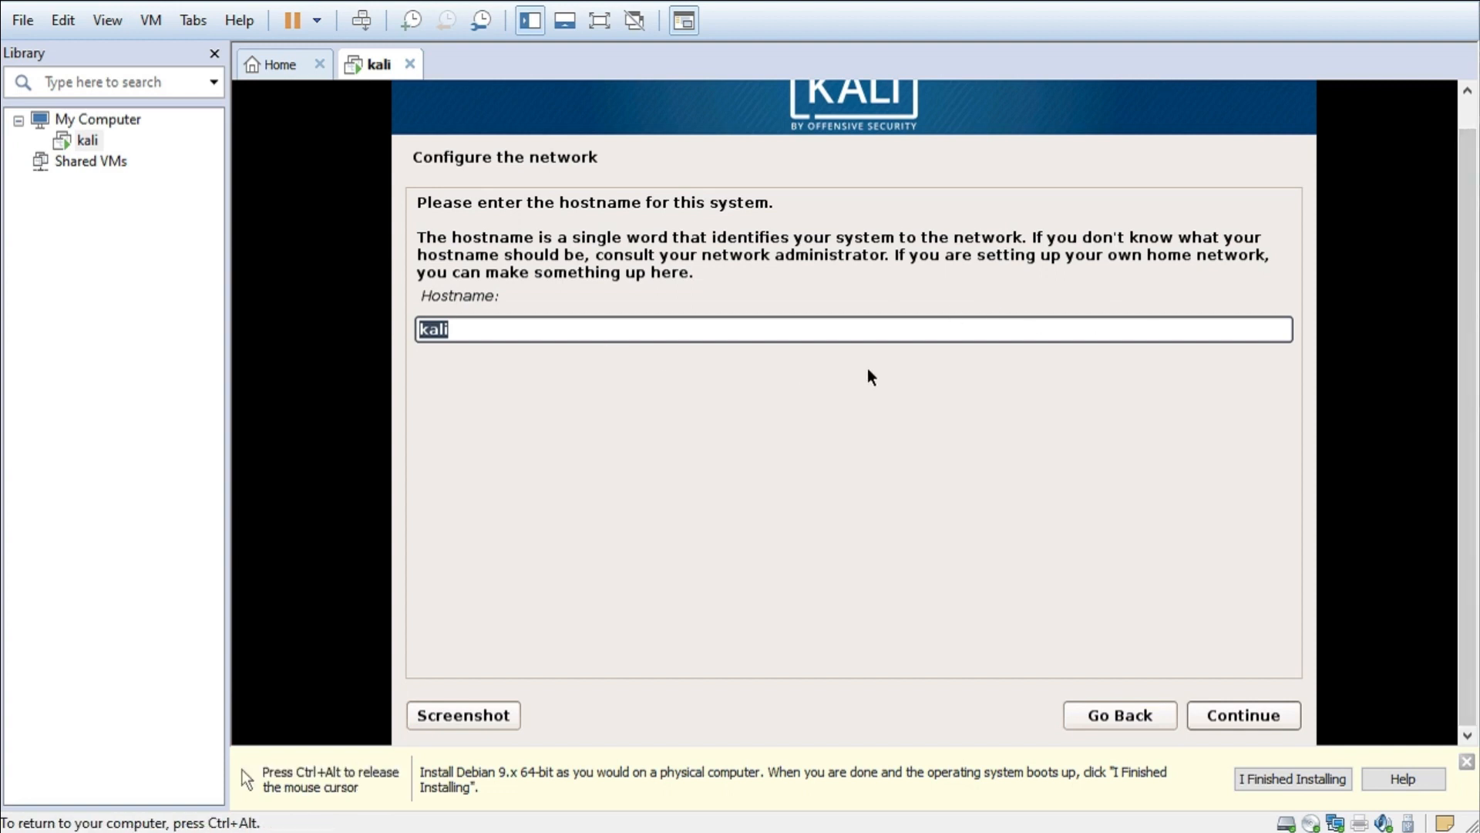
left_click(1239, 719)
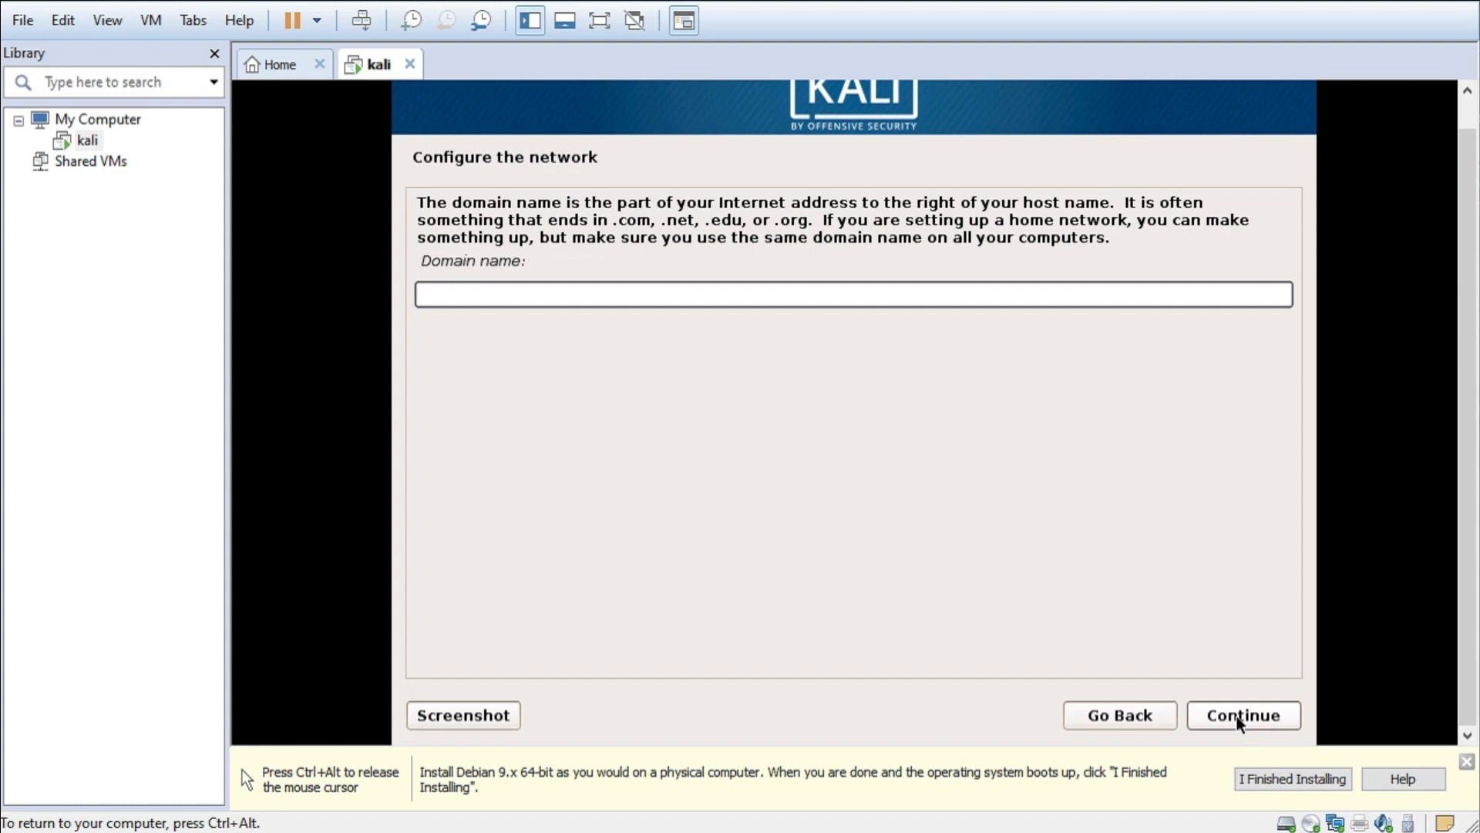
left_click(1239, 717)
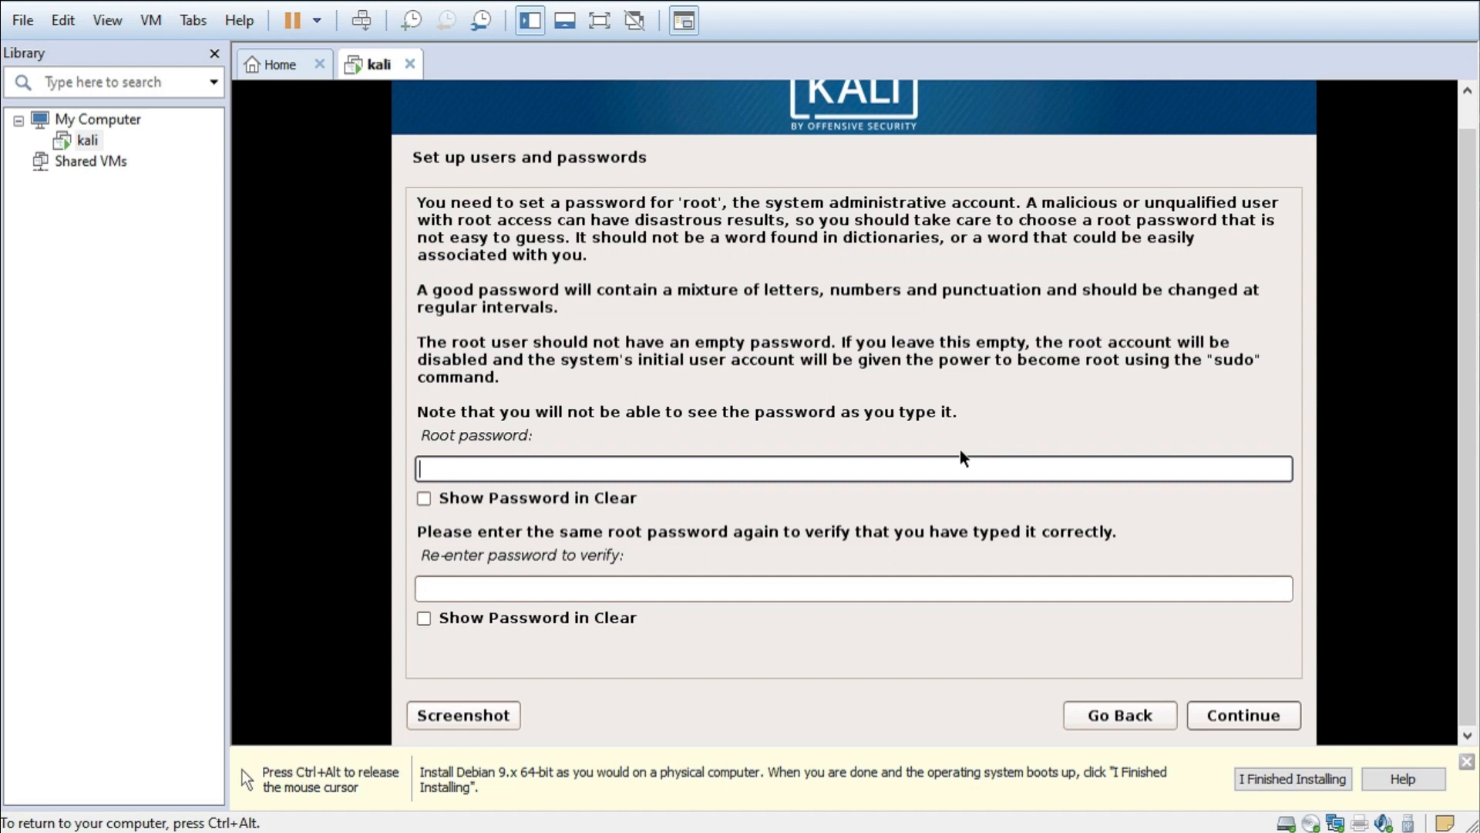
- Enter the root password in both fields and submit it
type("toor")
left_click(596, 590)
type("toor")
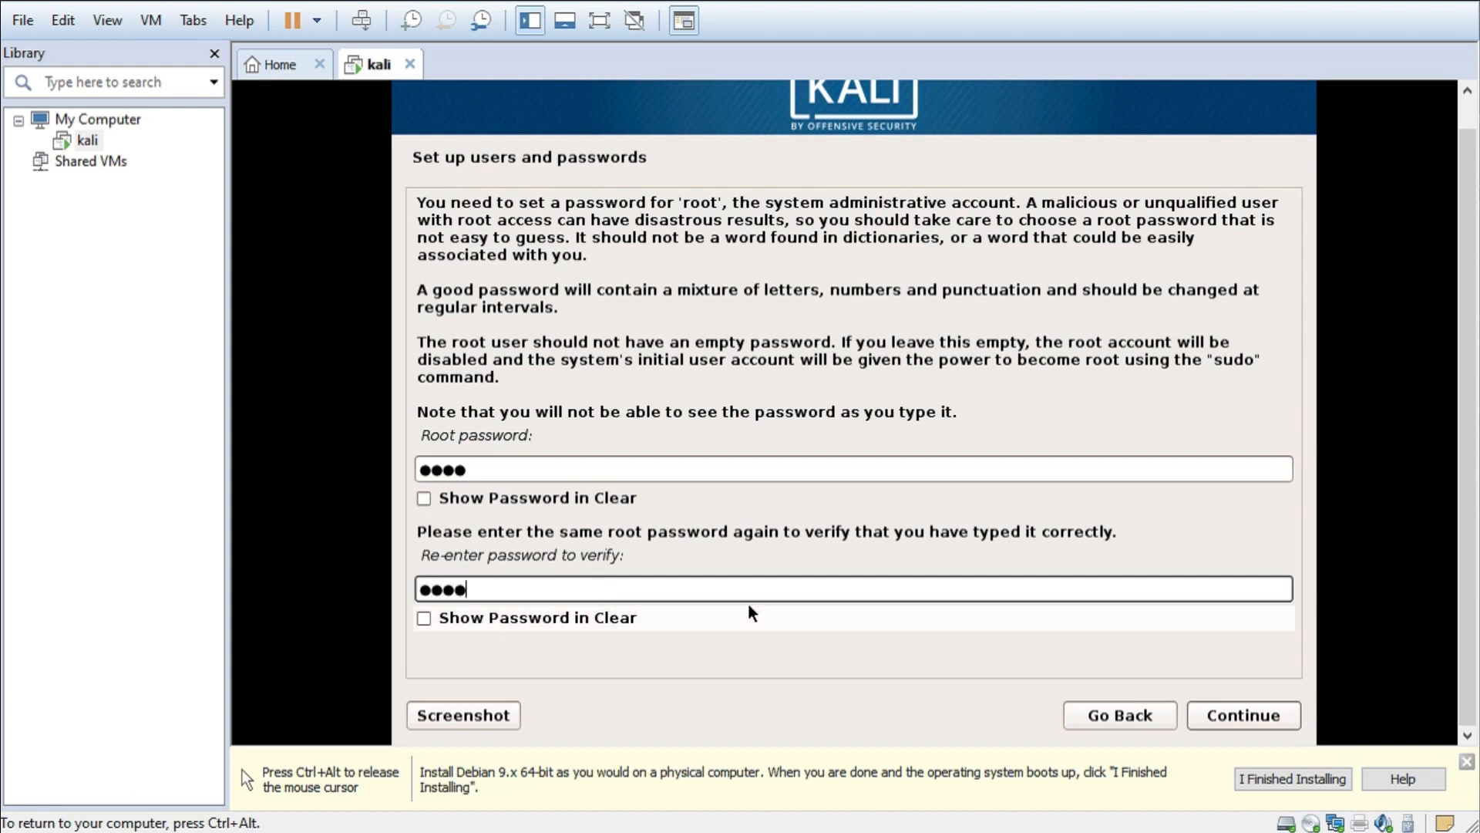
left_click(1242, 713)
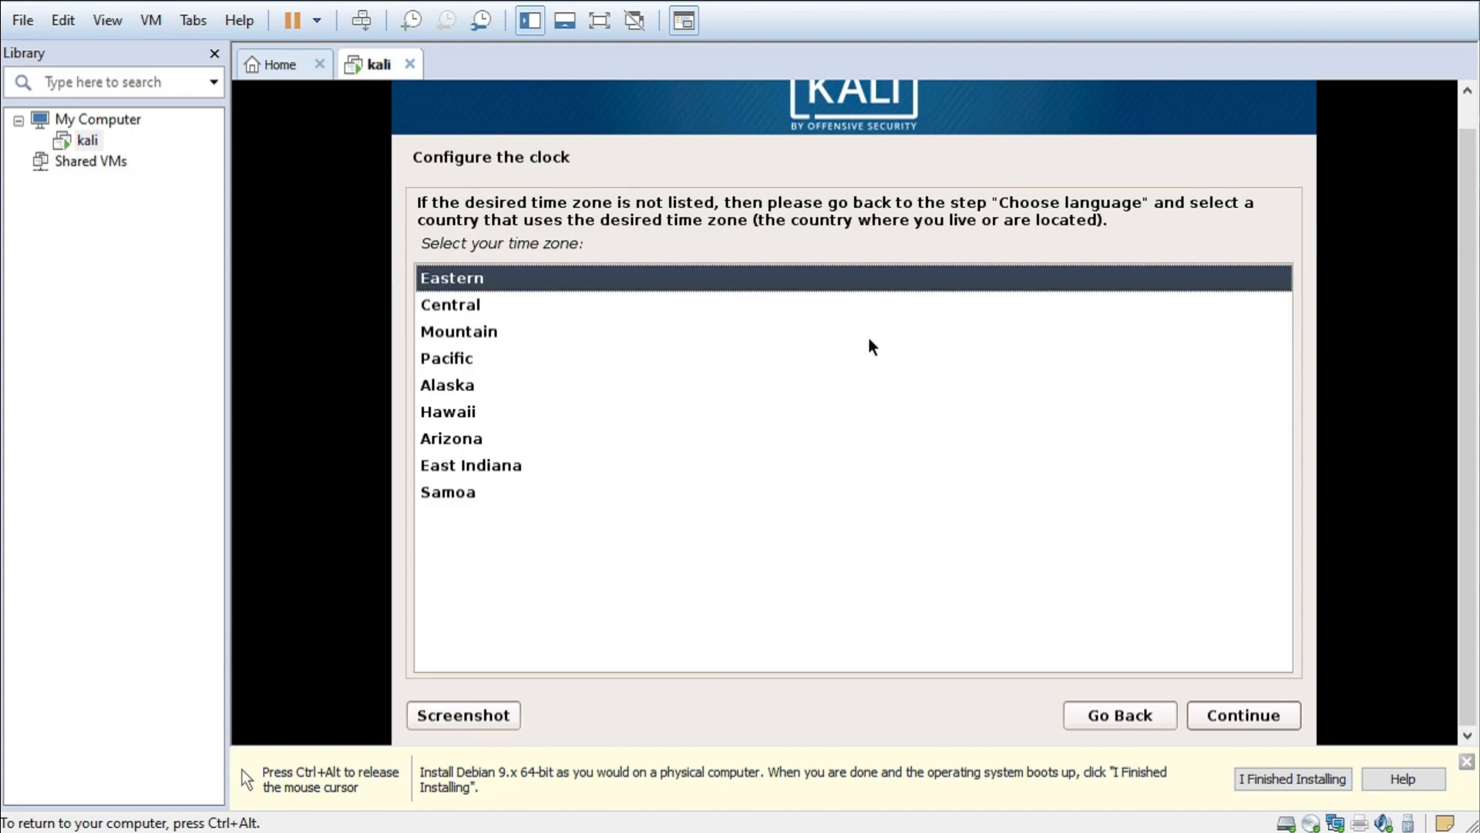
- Select Eastern as the time zone and confirm it
left_click(456, 307)
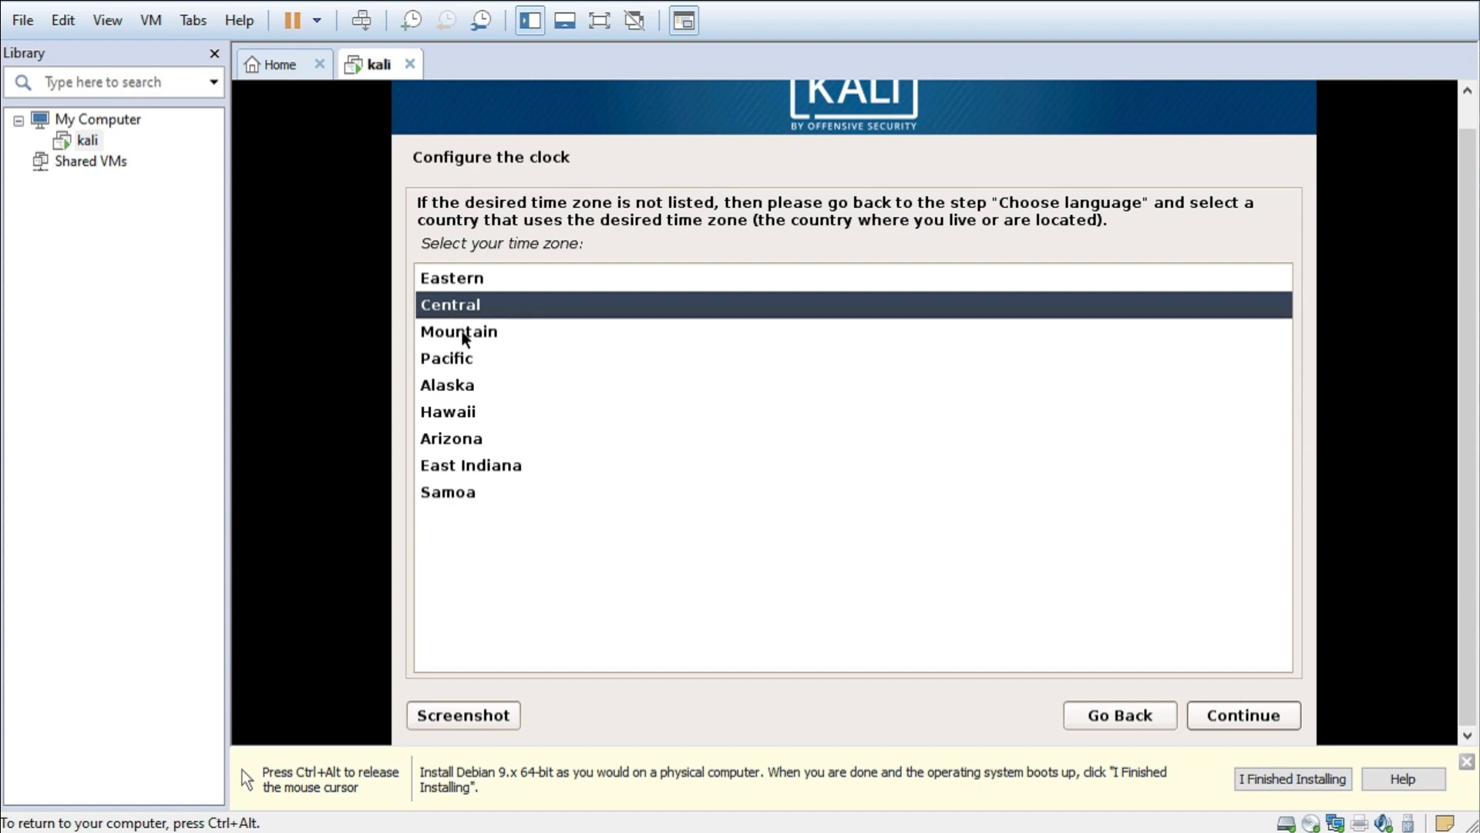
left_click(462, 354)
left_click(476, 286)
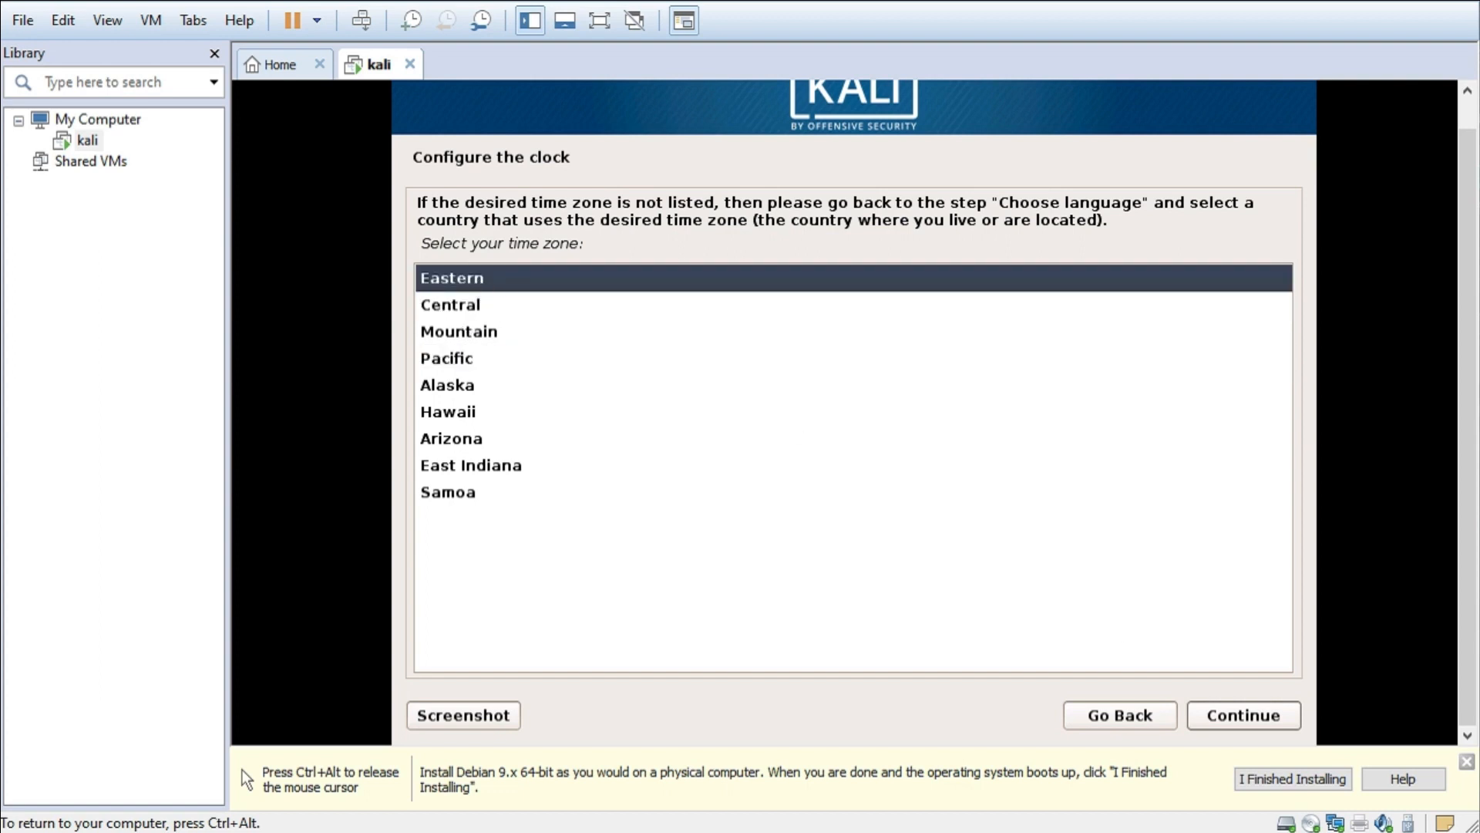
left_click(1247, 716)
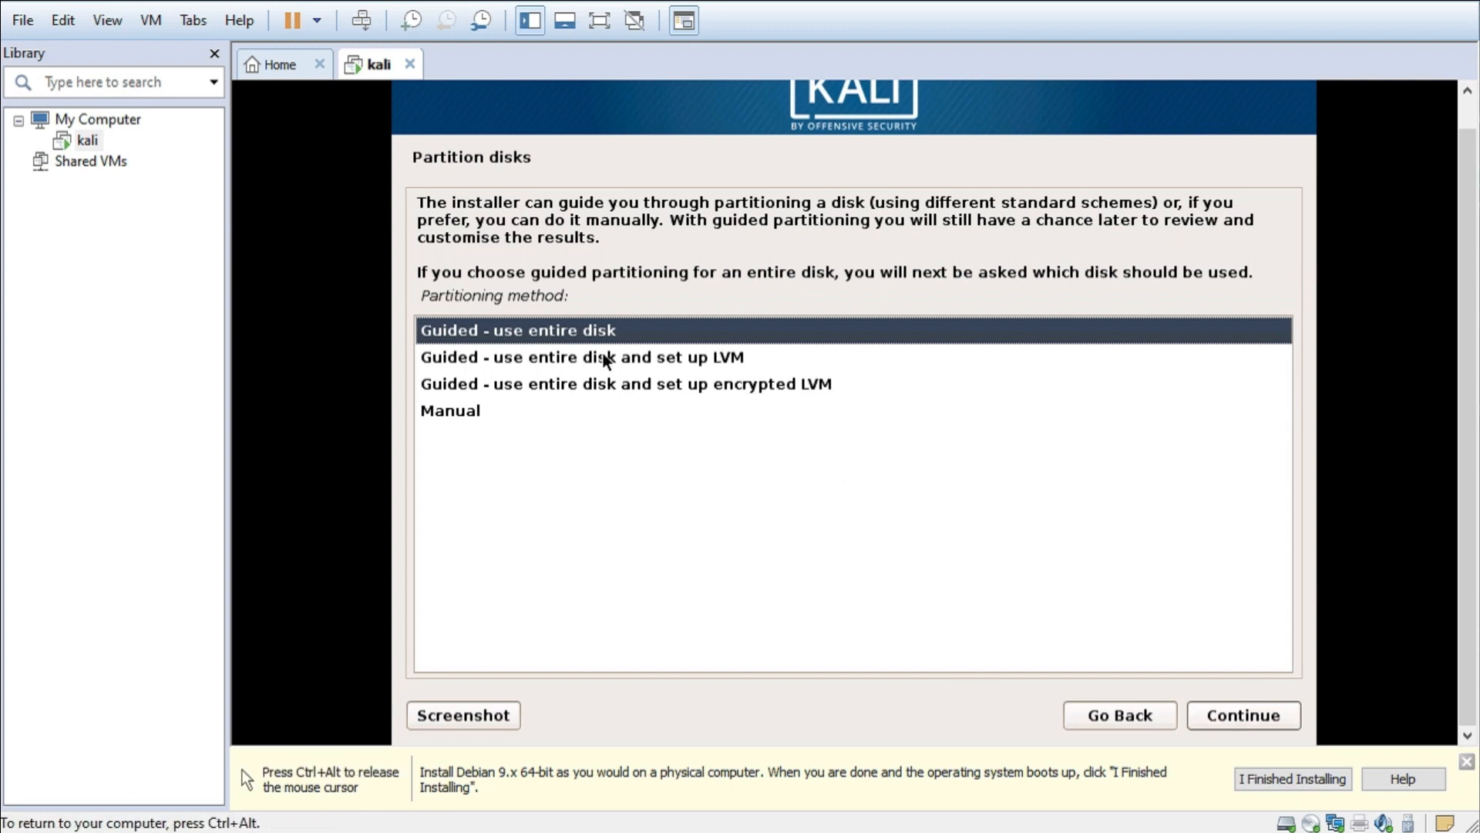
- Choose guided partitioning of the entire 22.5 GB virtual disk
key("ctrl+alt")
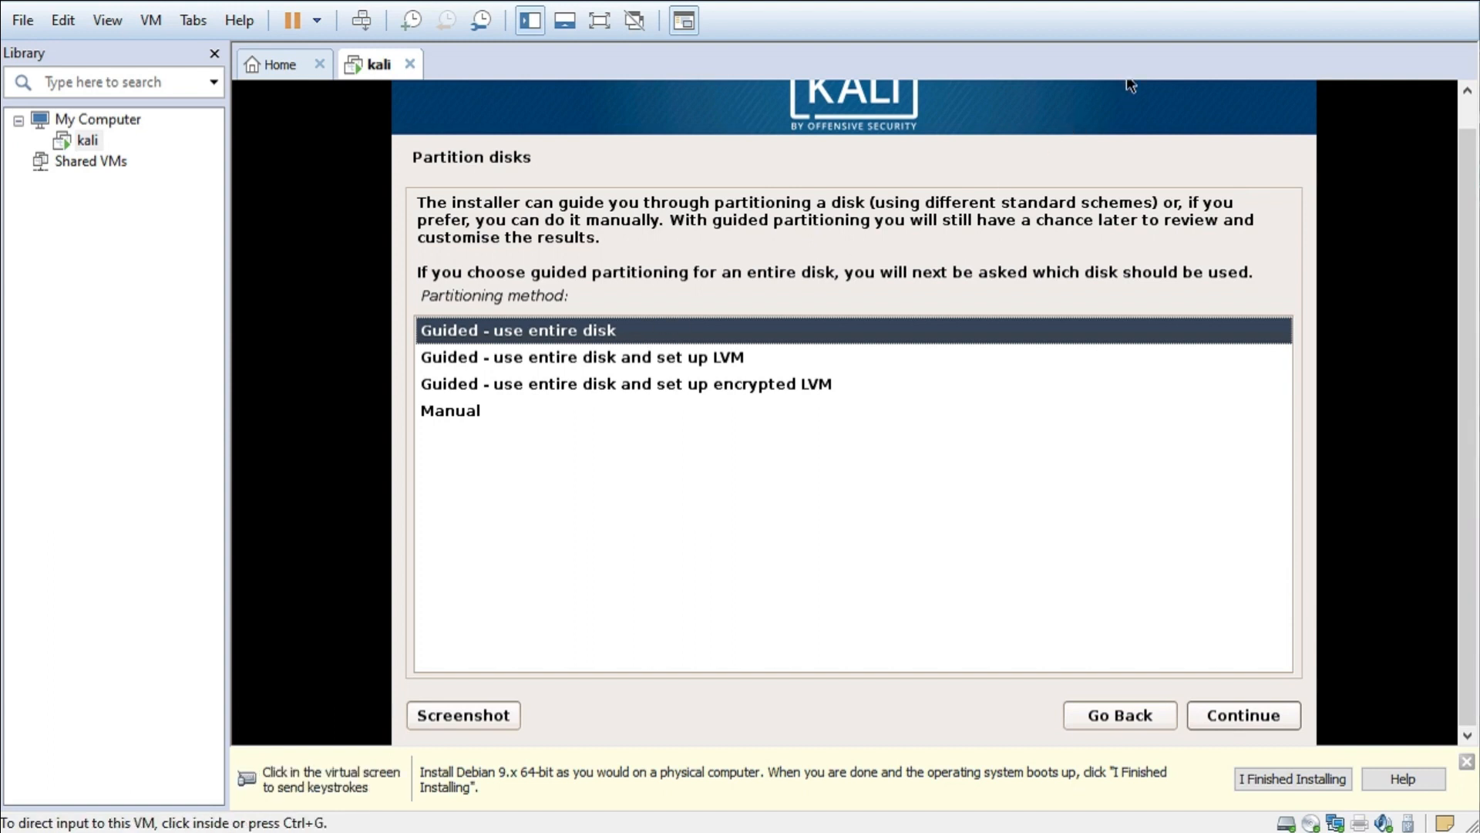
left_click(1130, 85)
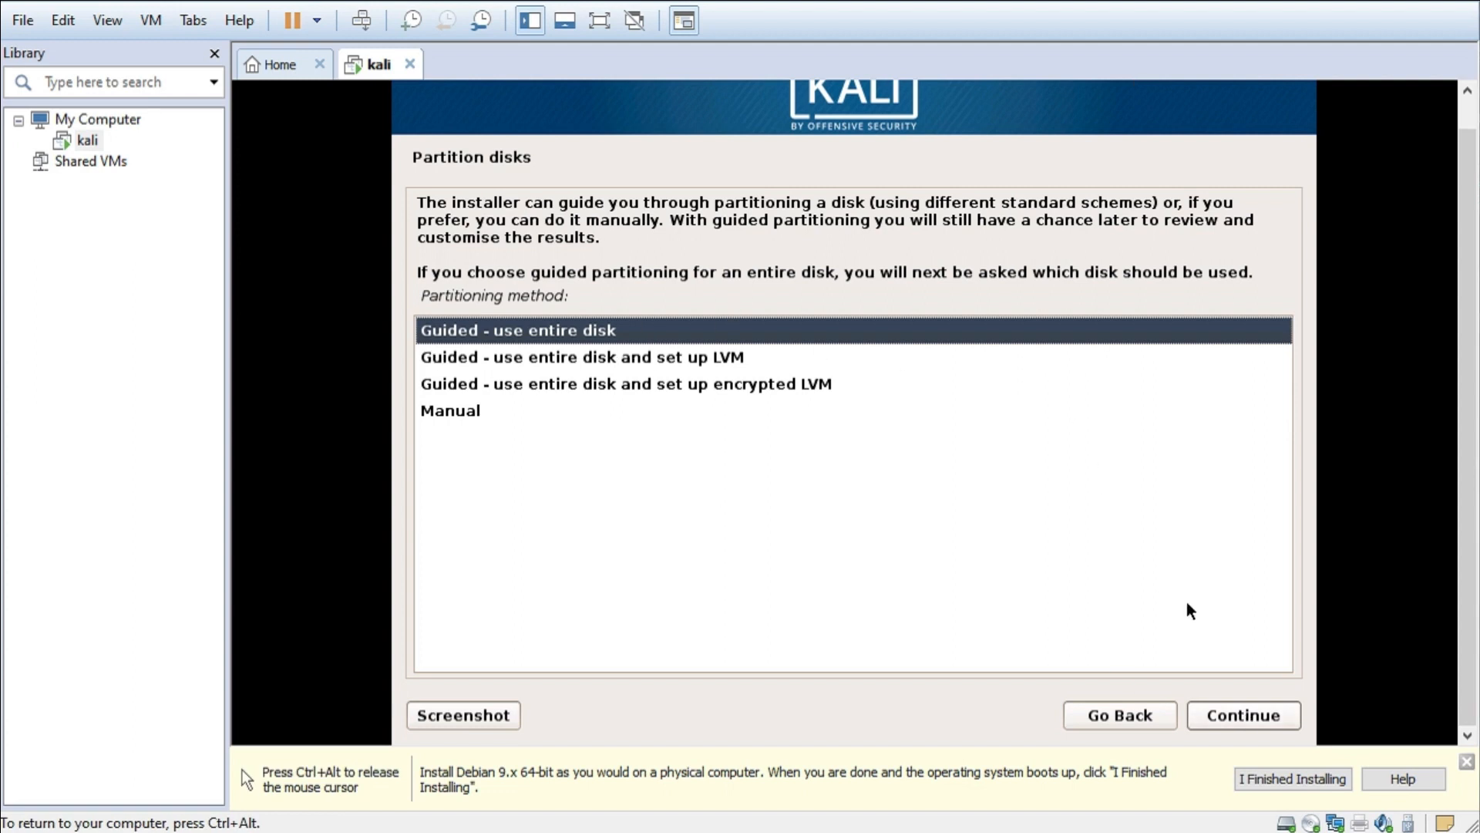
left_click(1232, 717)
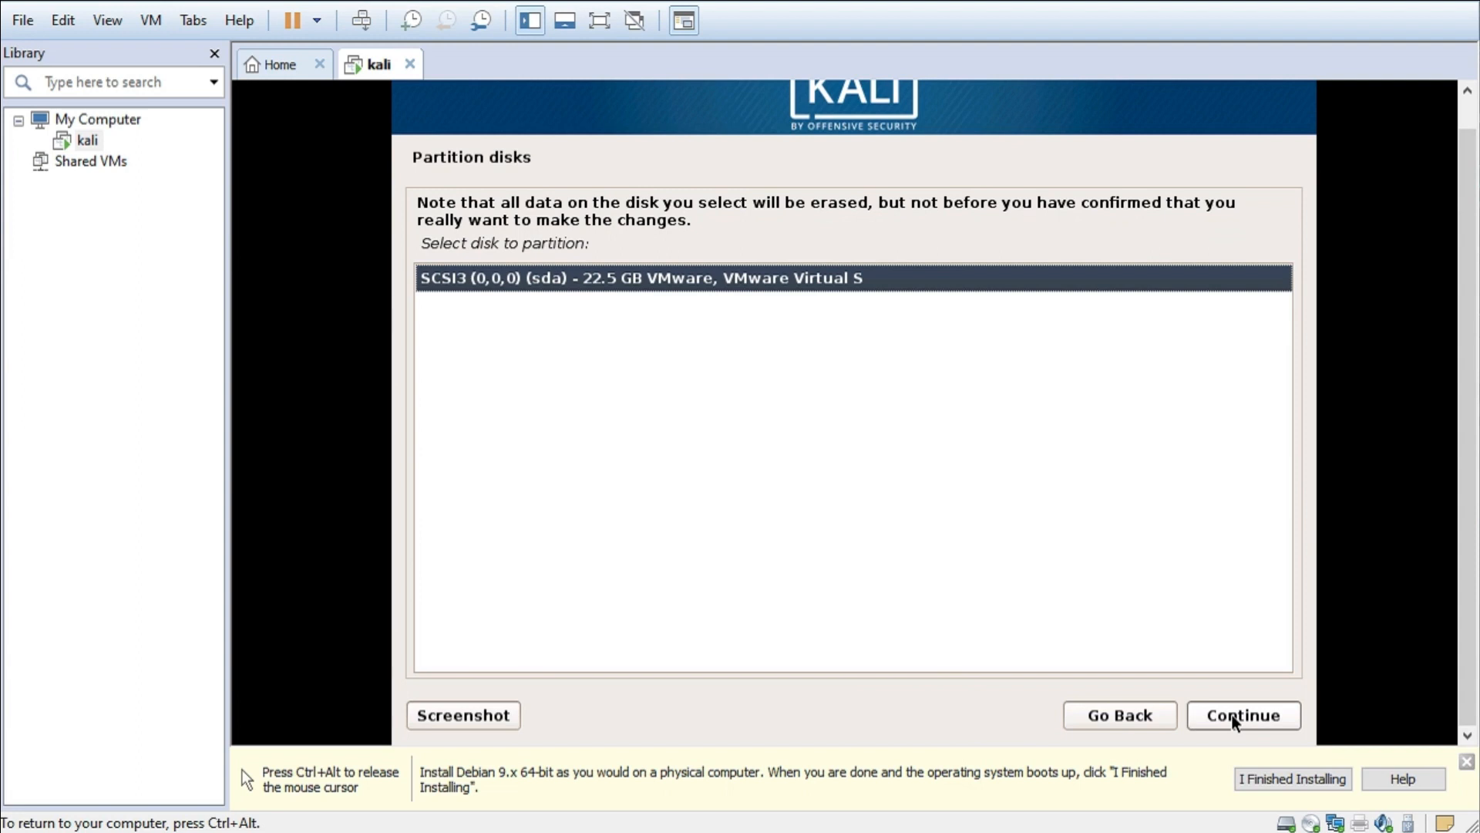
left_click(1231, 715)
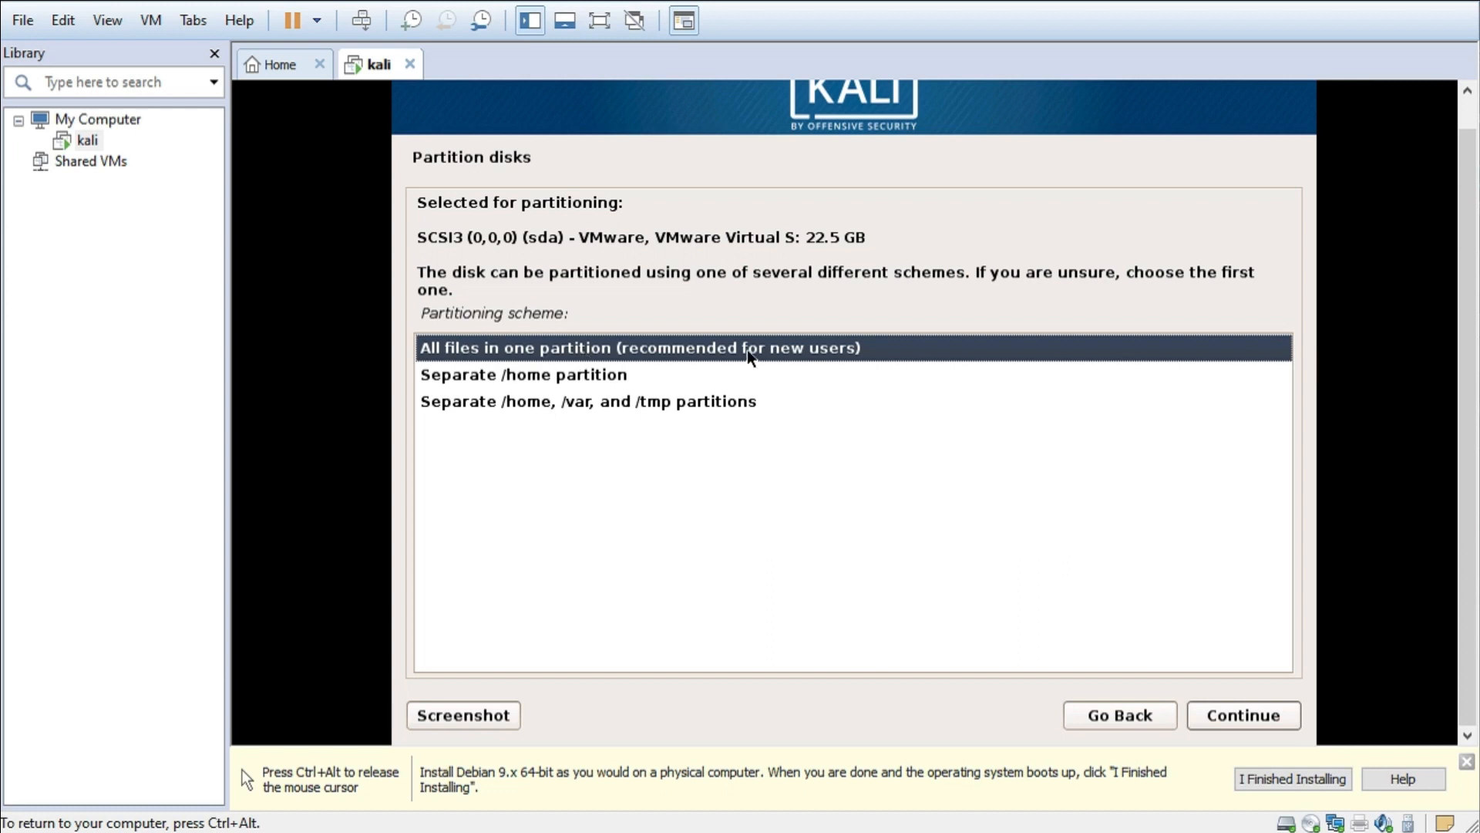
- Select the 'All files in one partition' scheme and confirm it
left_click(570, 375)
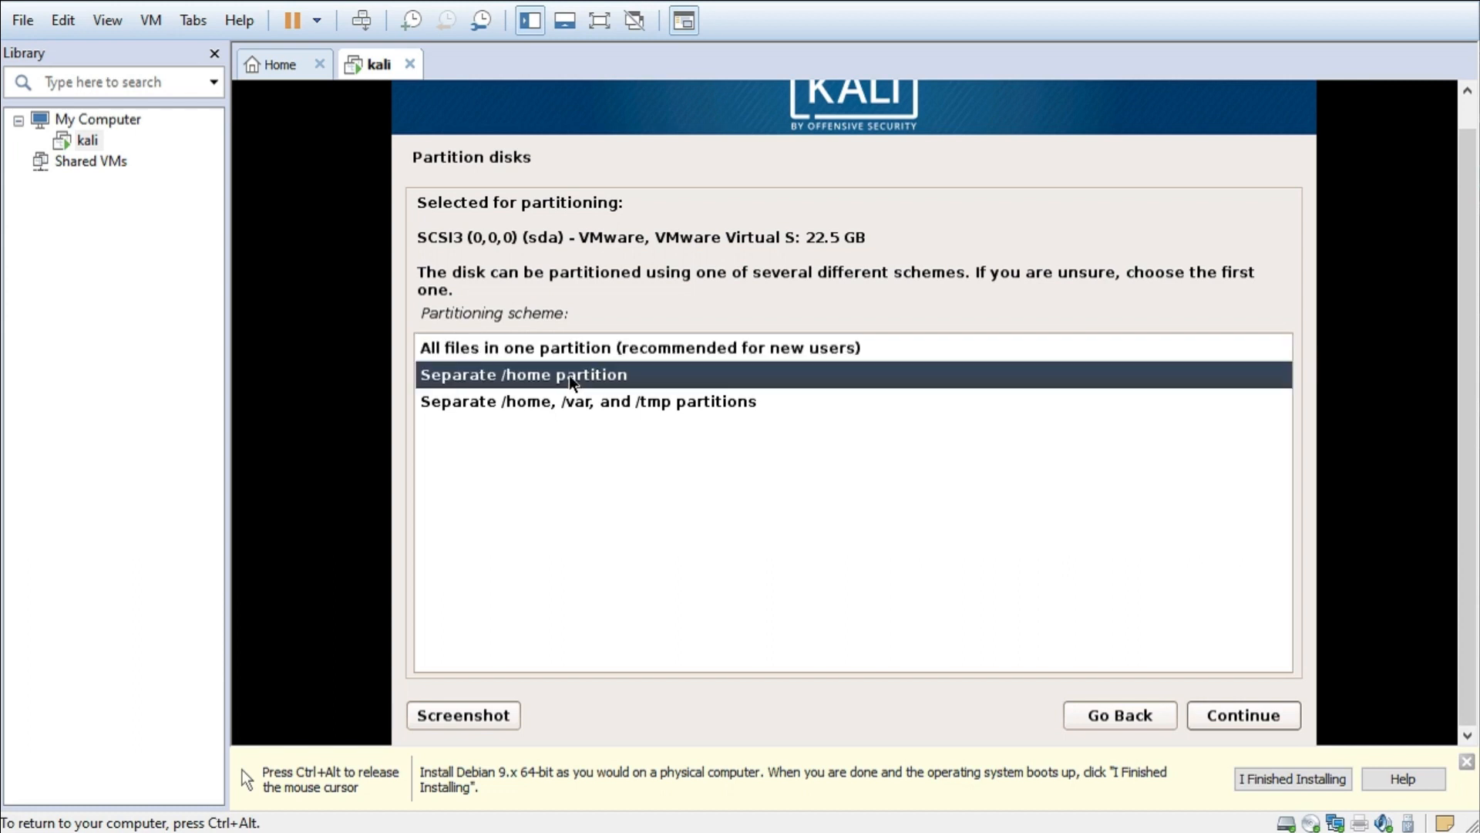
left_click(599, 404)
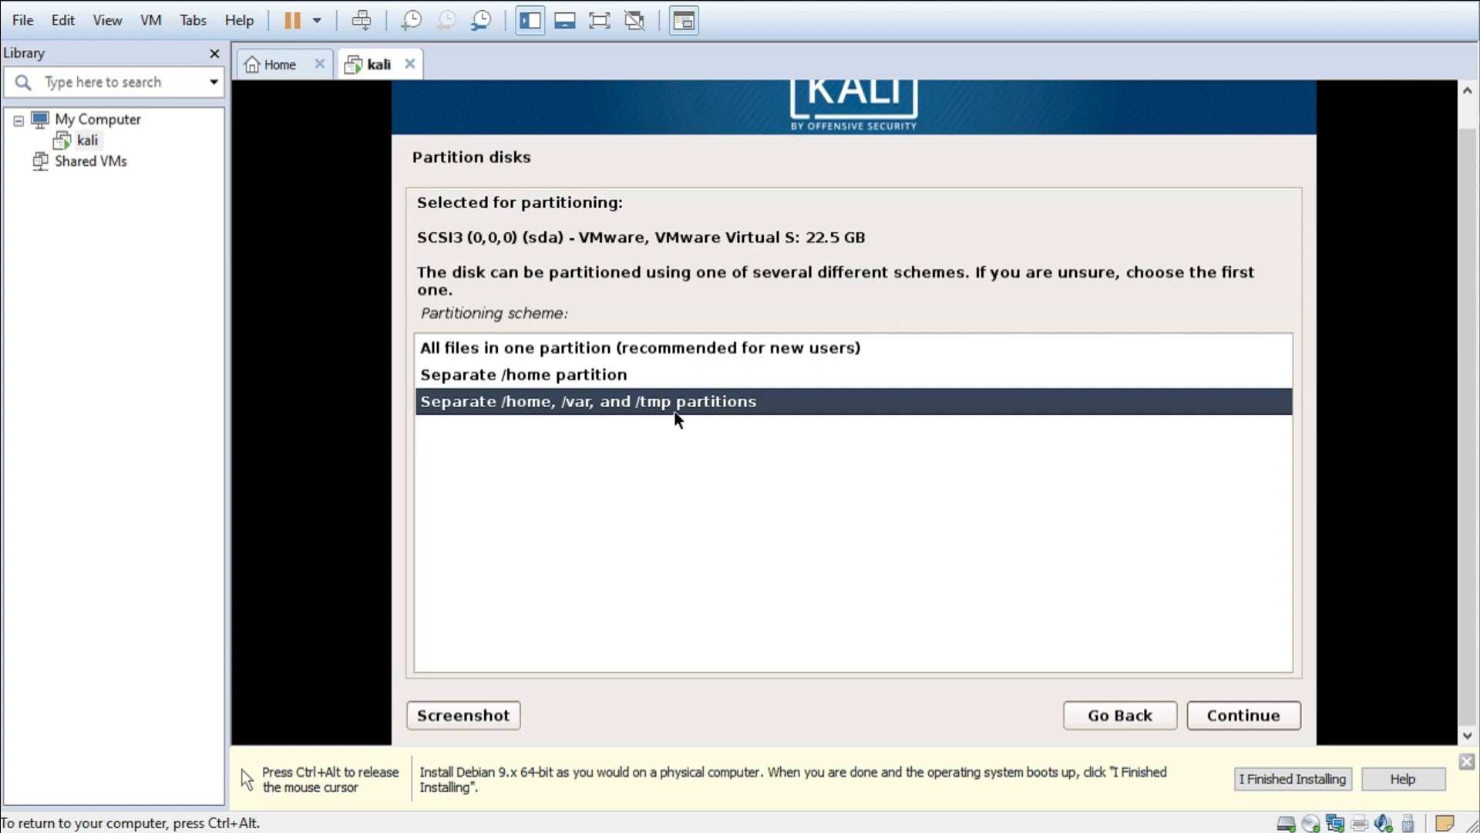
left_click(654, 353)
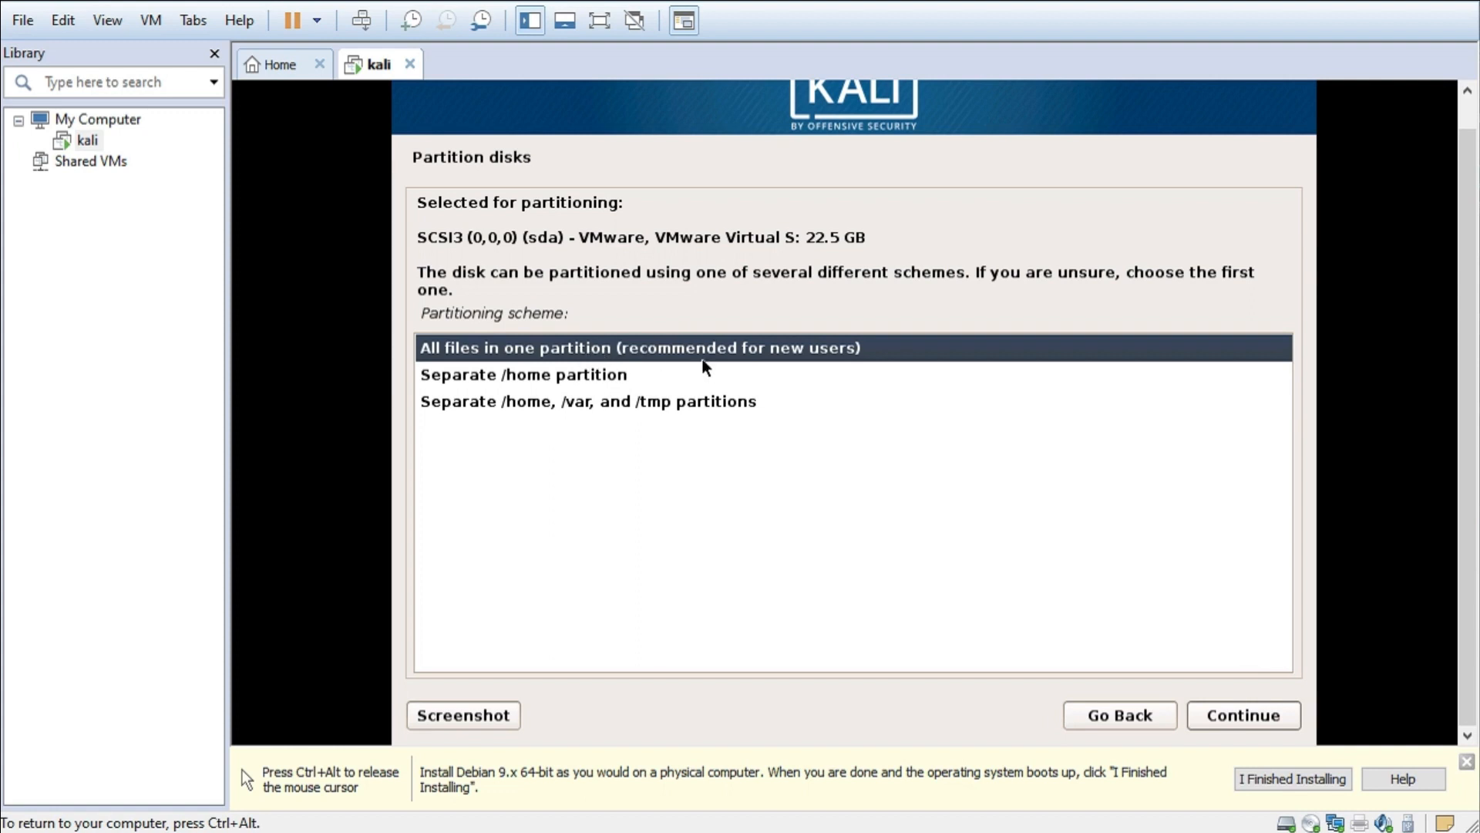
key("ctrl+alt")
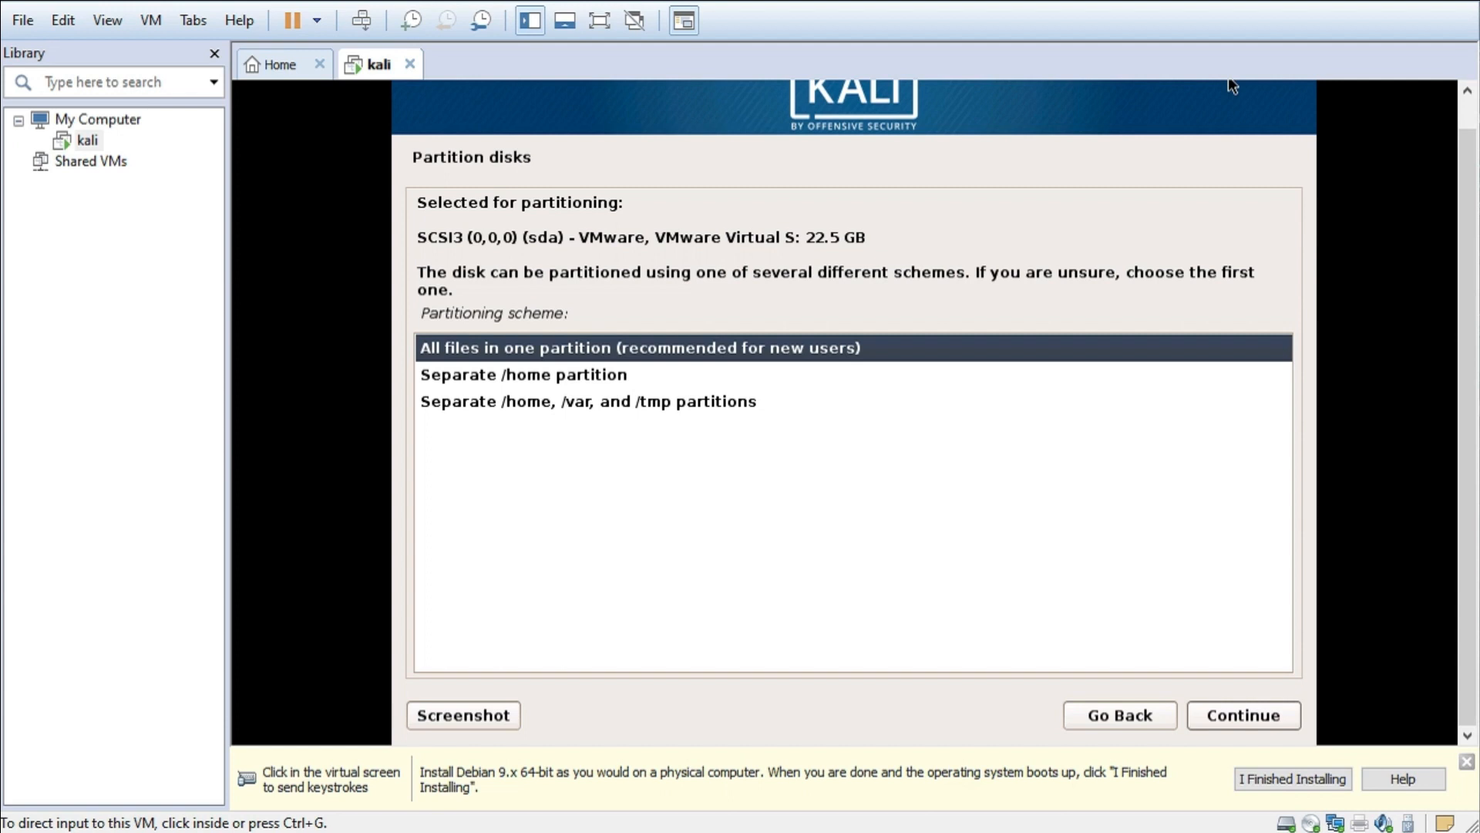
left_click(1237, 714)
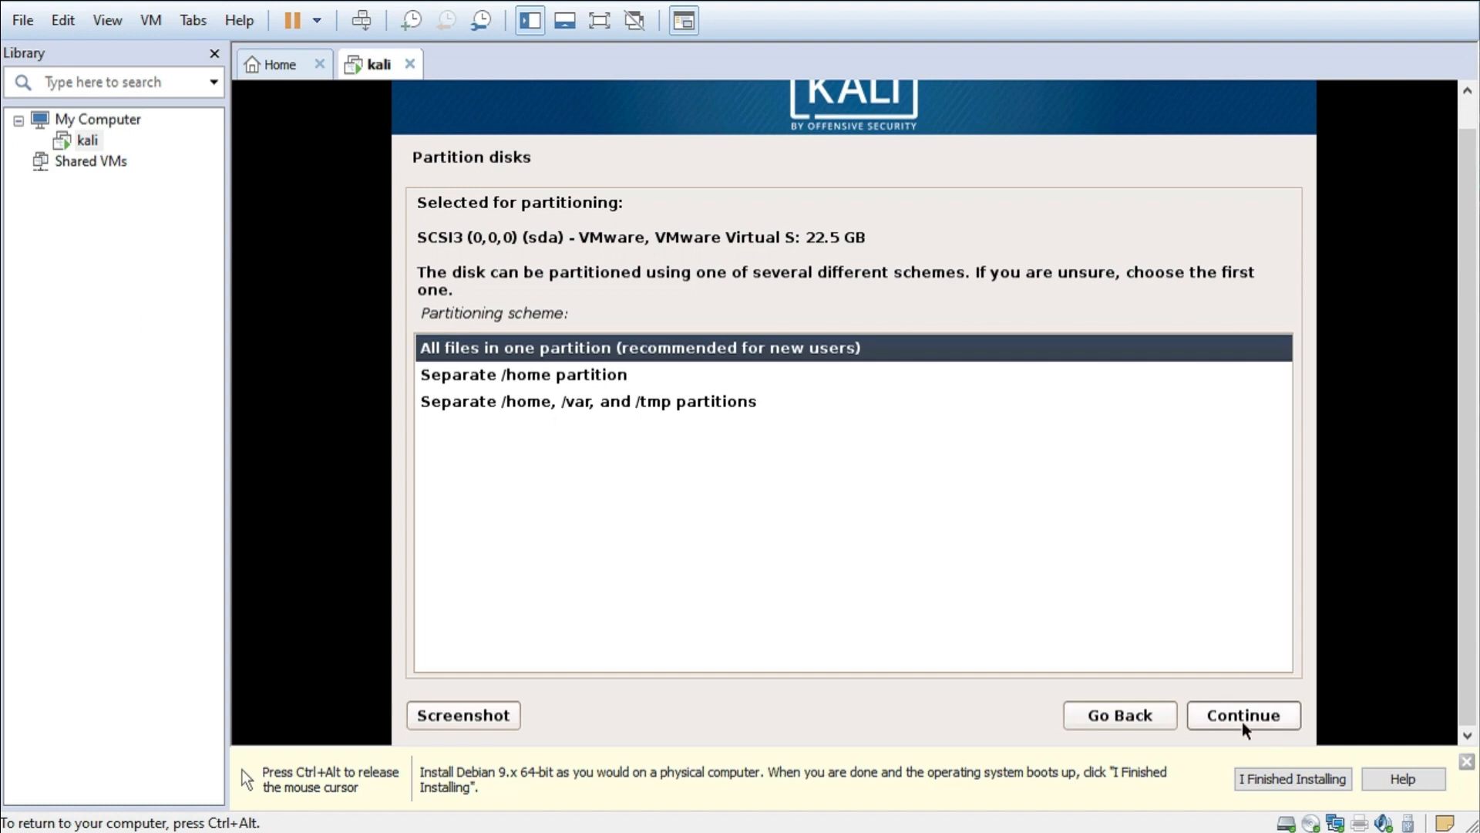
left_click(1242, 720)
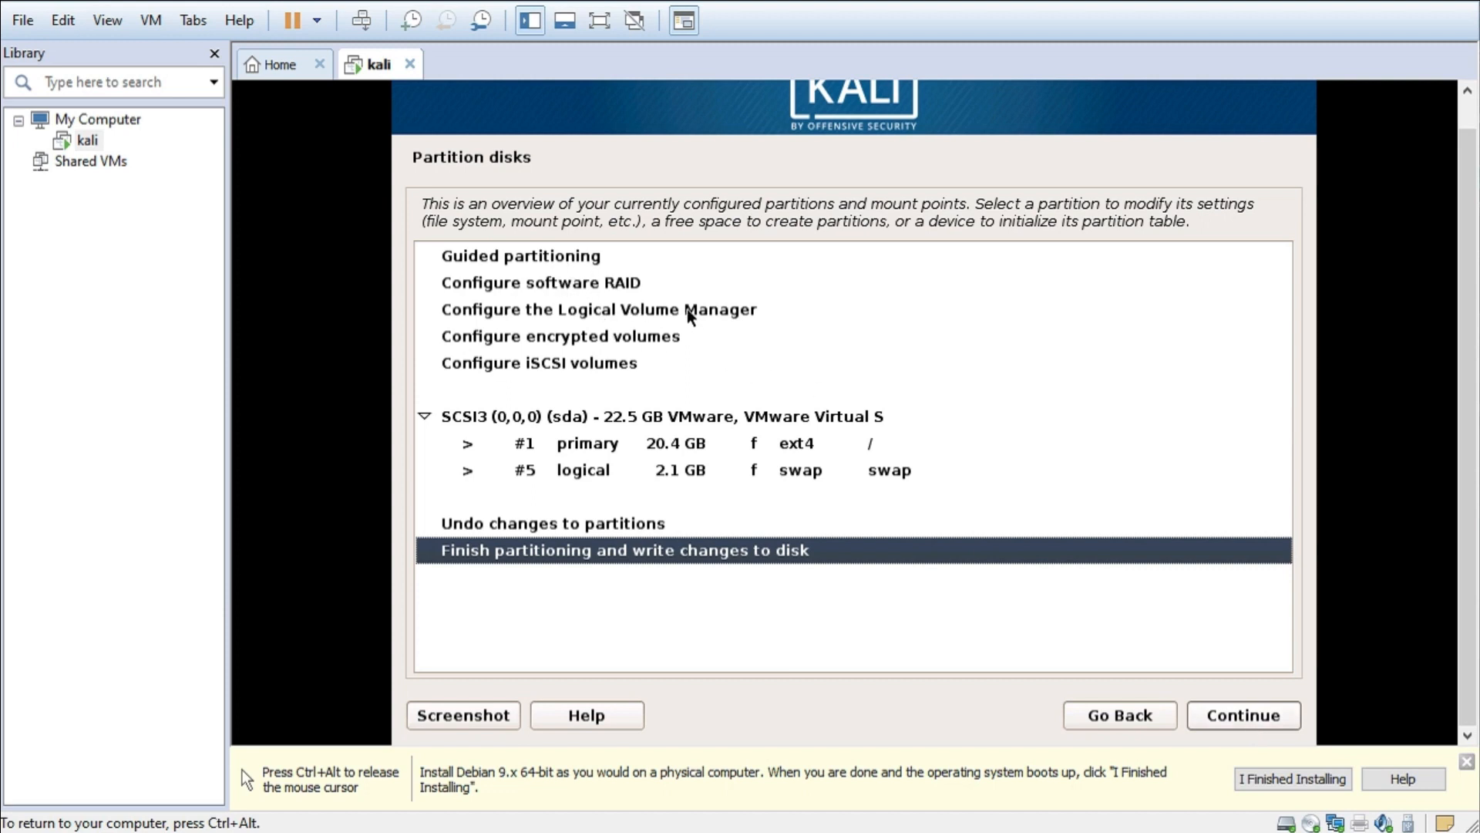
- Accept the proposed partition layout and write the changes to disk
left_click(1254, 718)
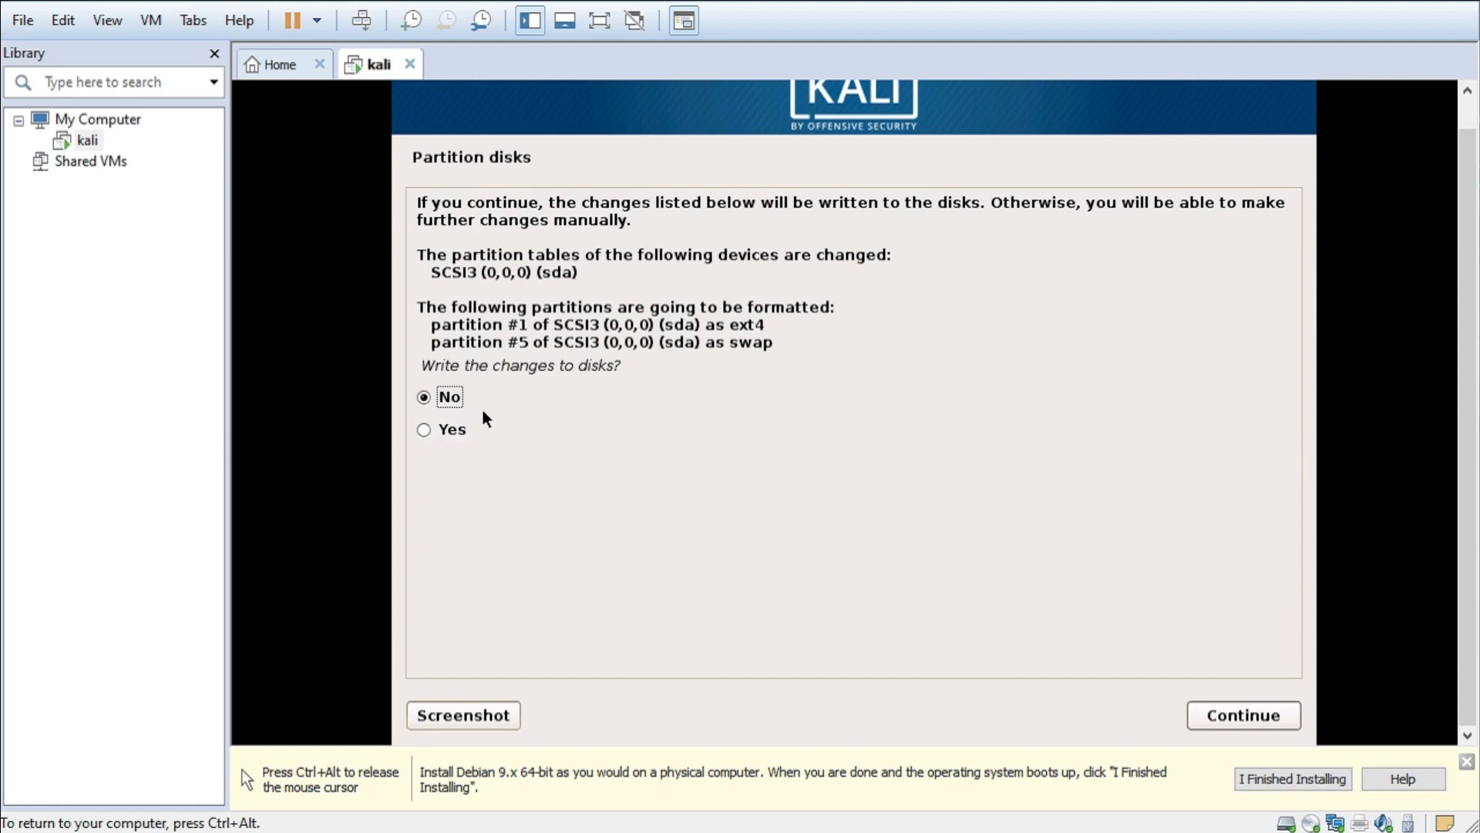
left_click(456, 432)
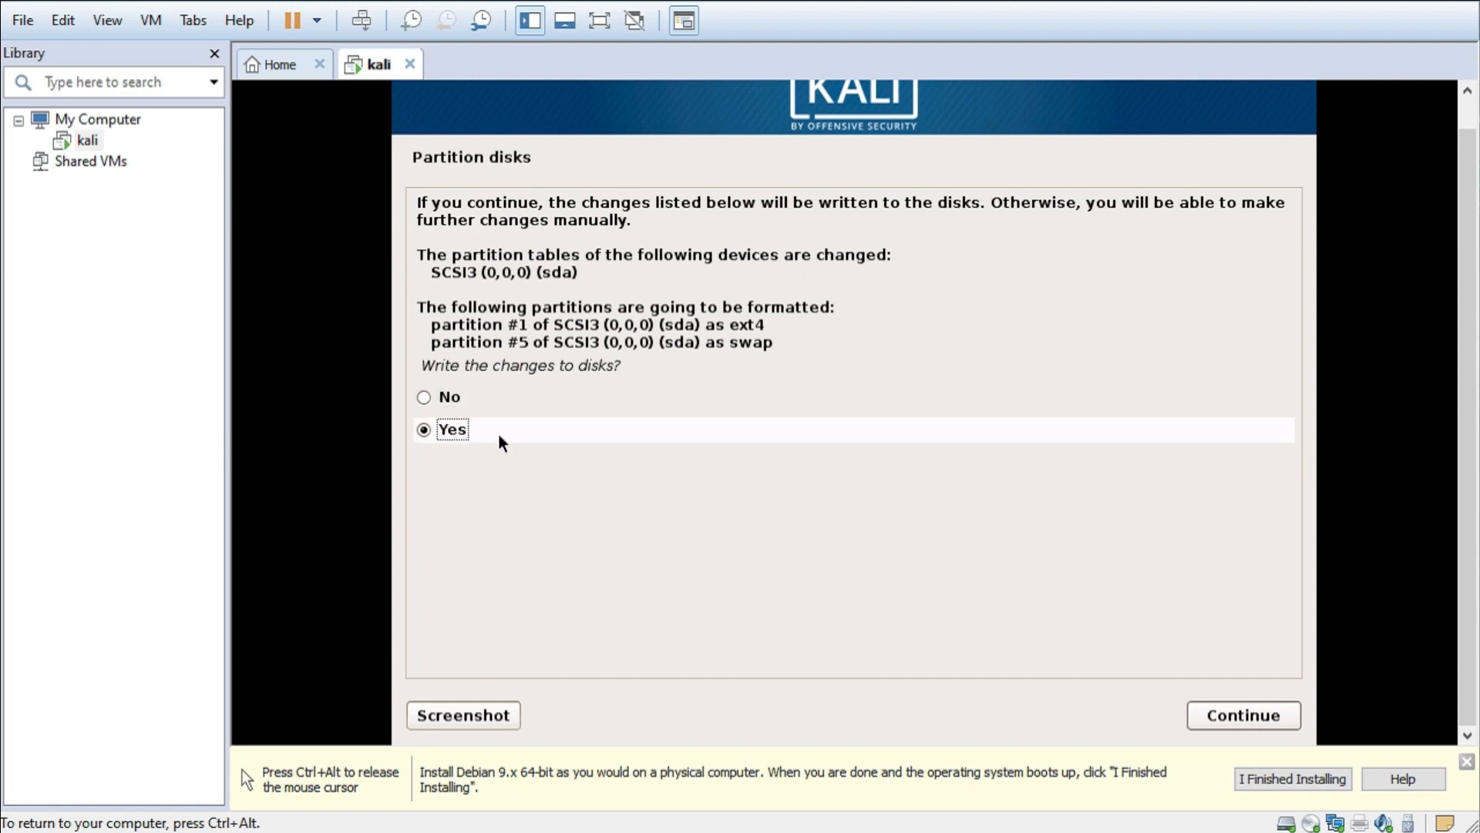
left_click(1257, 719)
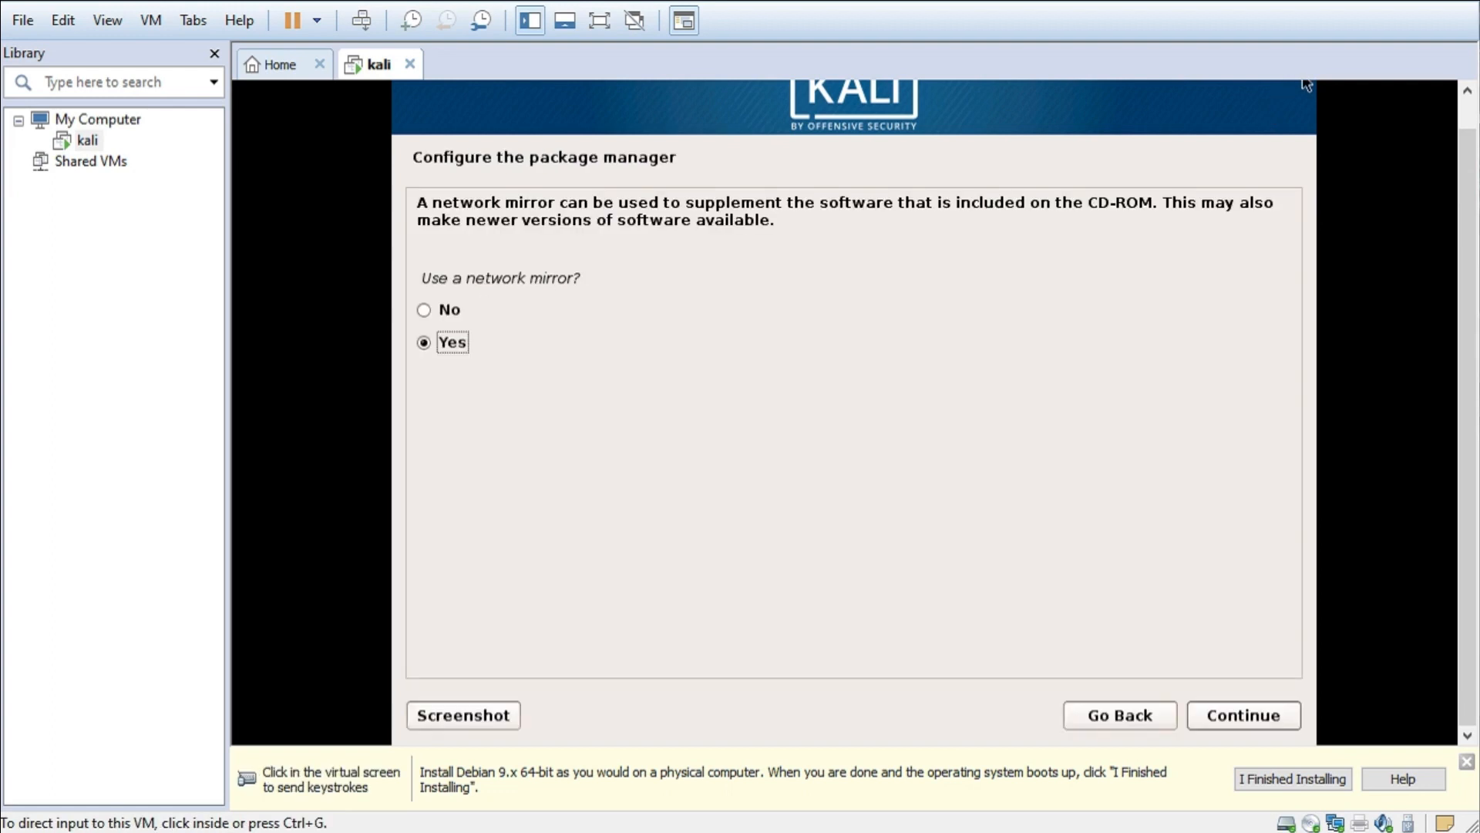
- Decline using a network mirror
left_click(478, 318)
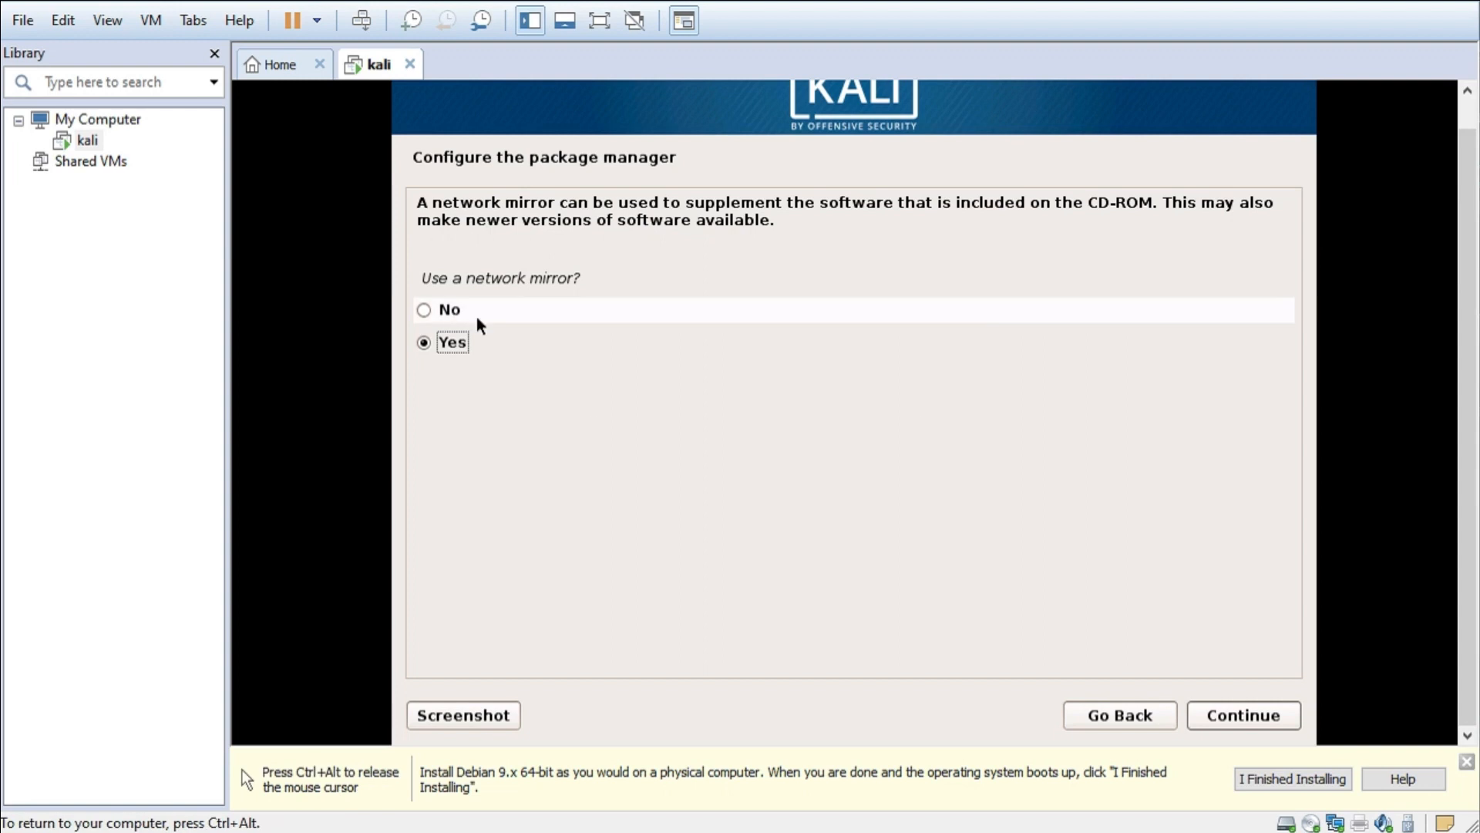
left_click(435, 312)
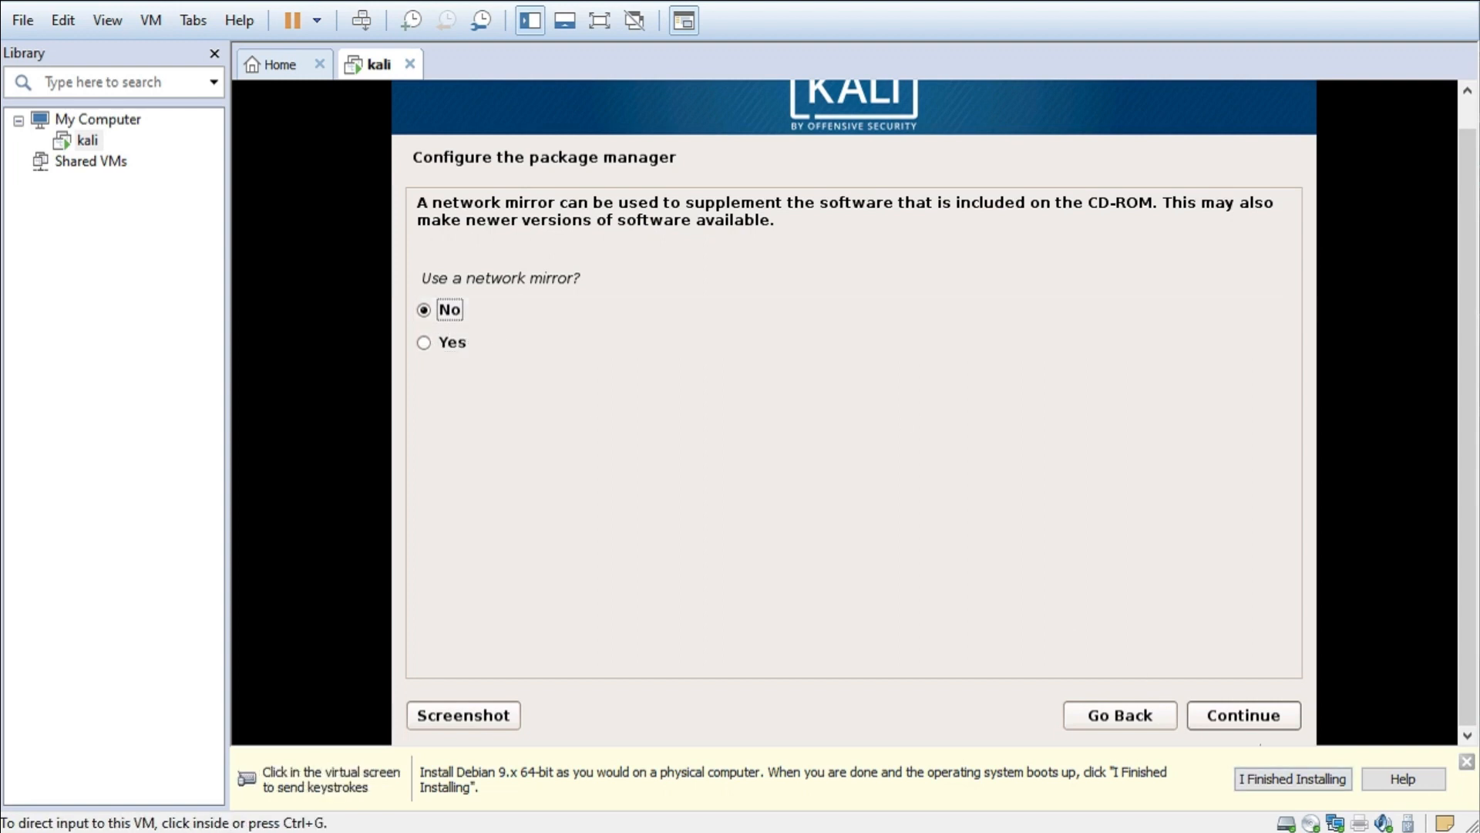
left_click(1249, 716)
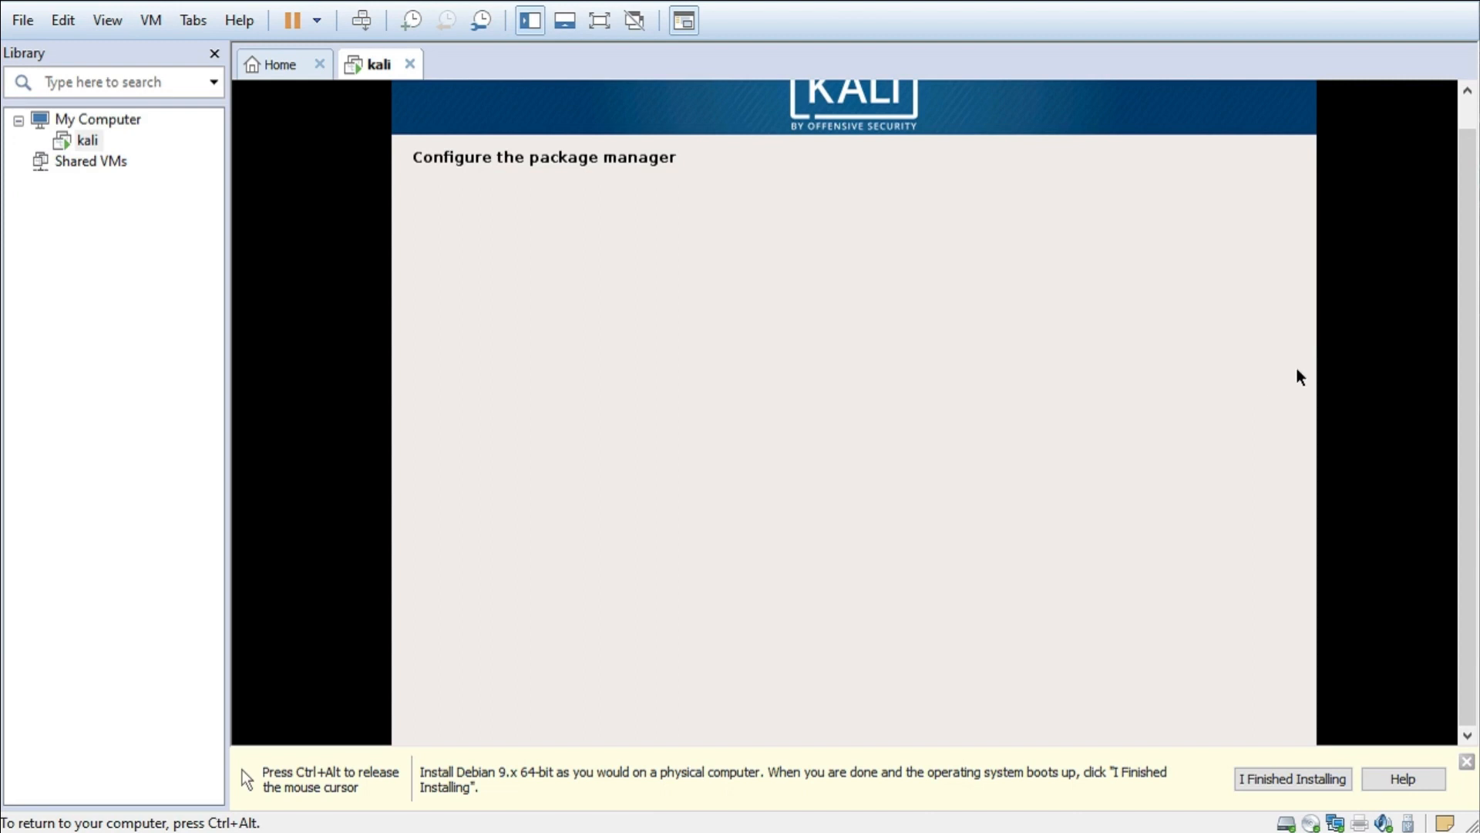
key("ctrl+alt")
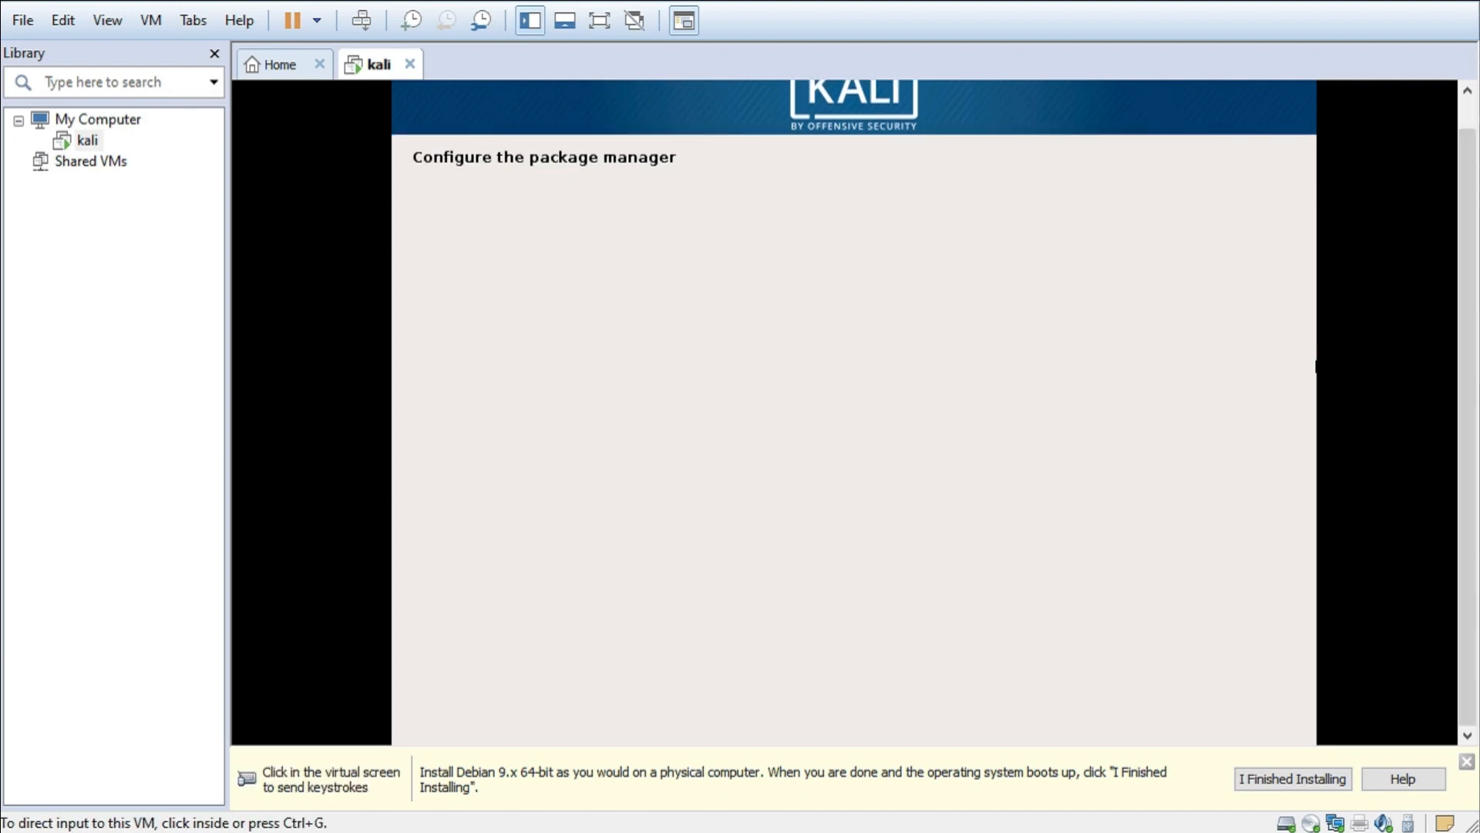
left_click(936, 395)
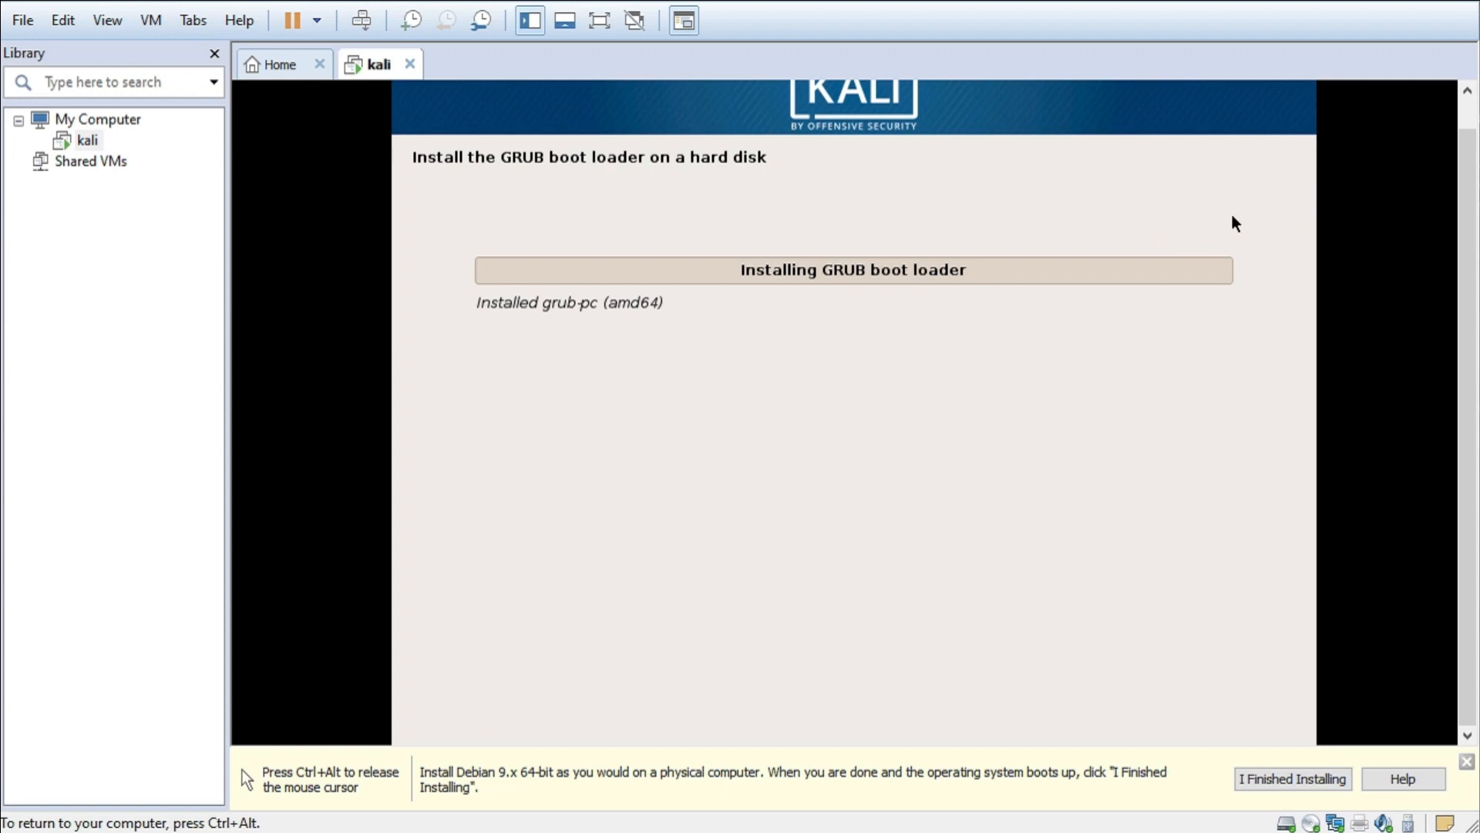
- Install the GRUB boot loader to the master boot record on /dev/sda
key("ctrl+alt")
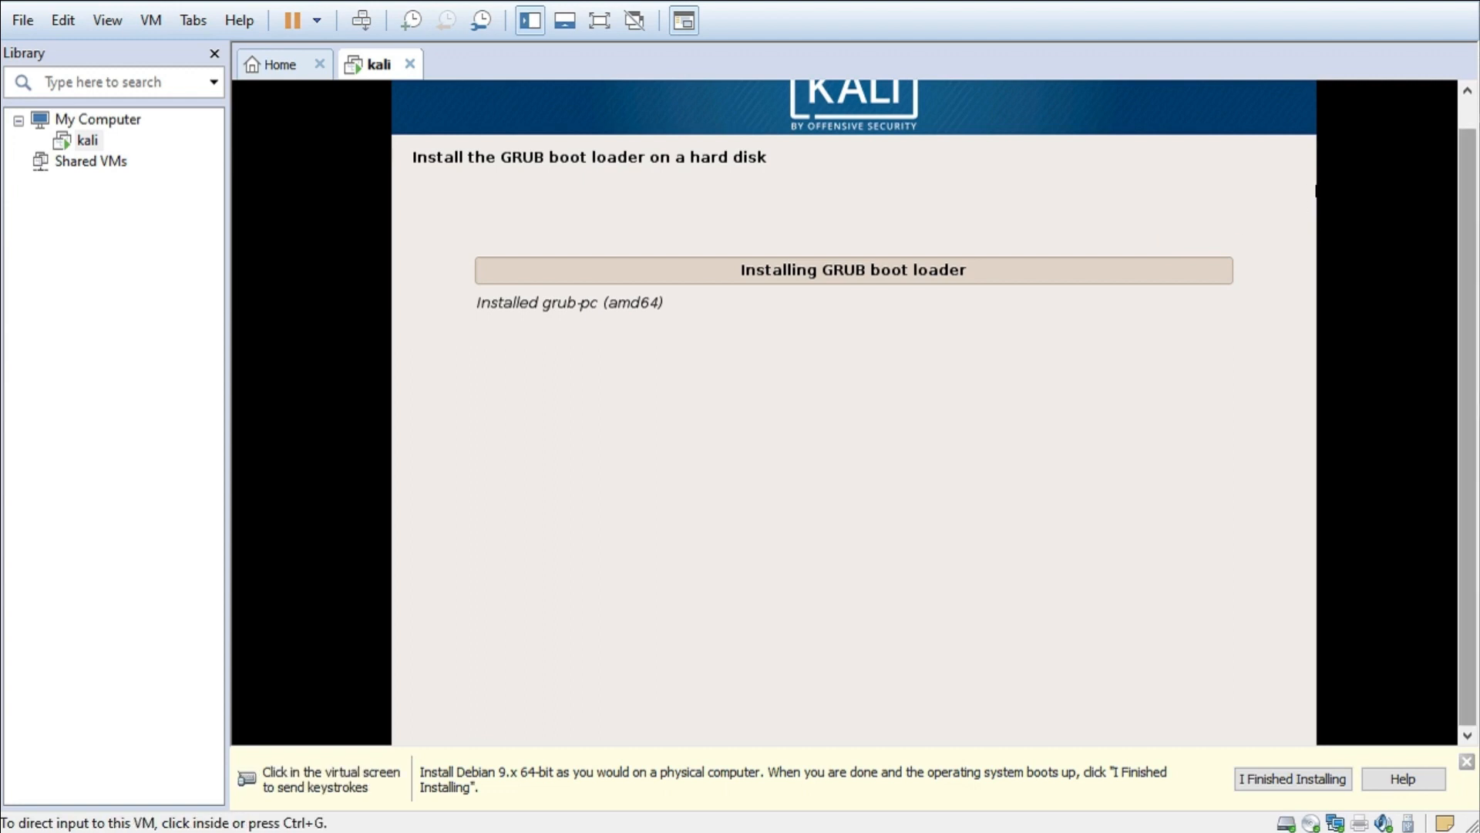
left_click(968, 229)
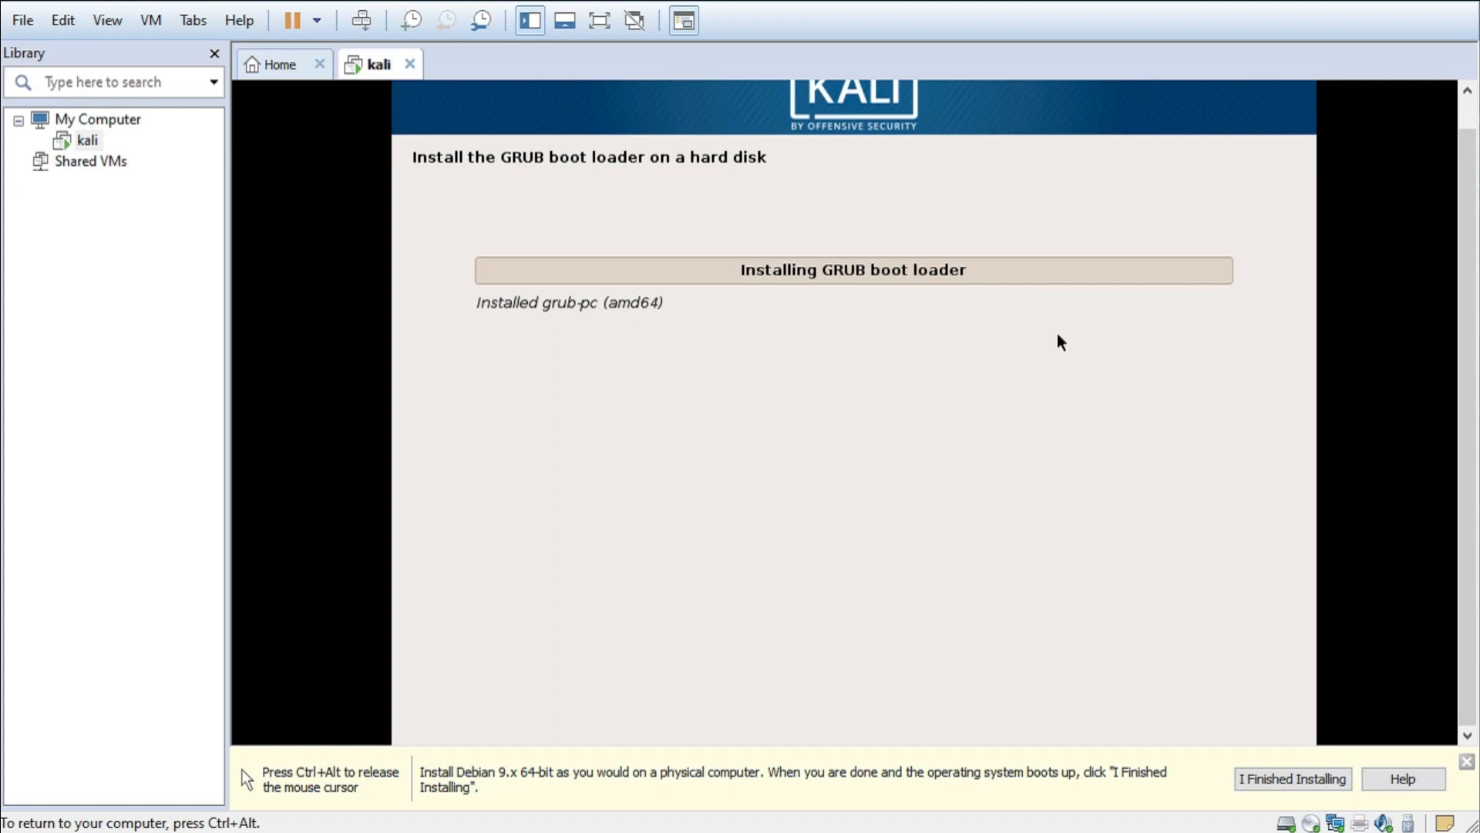
key("ctrl+alt")
left_click(1265, 104)
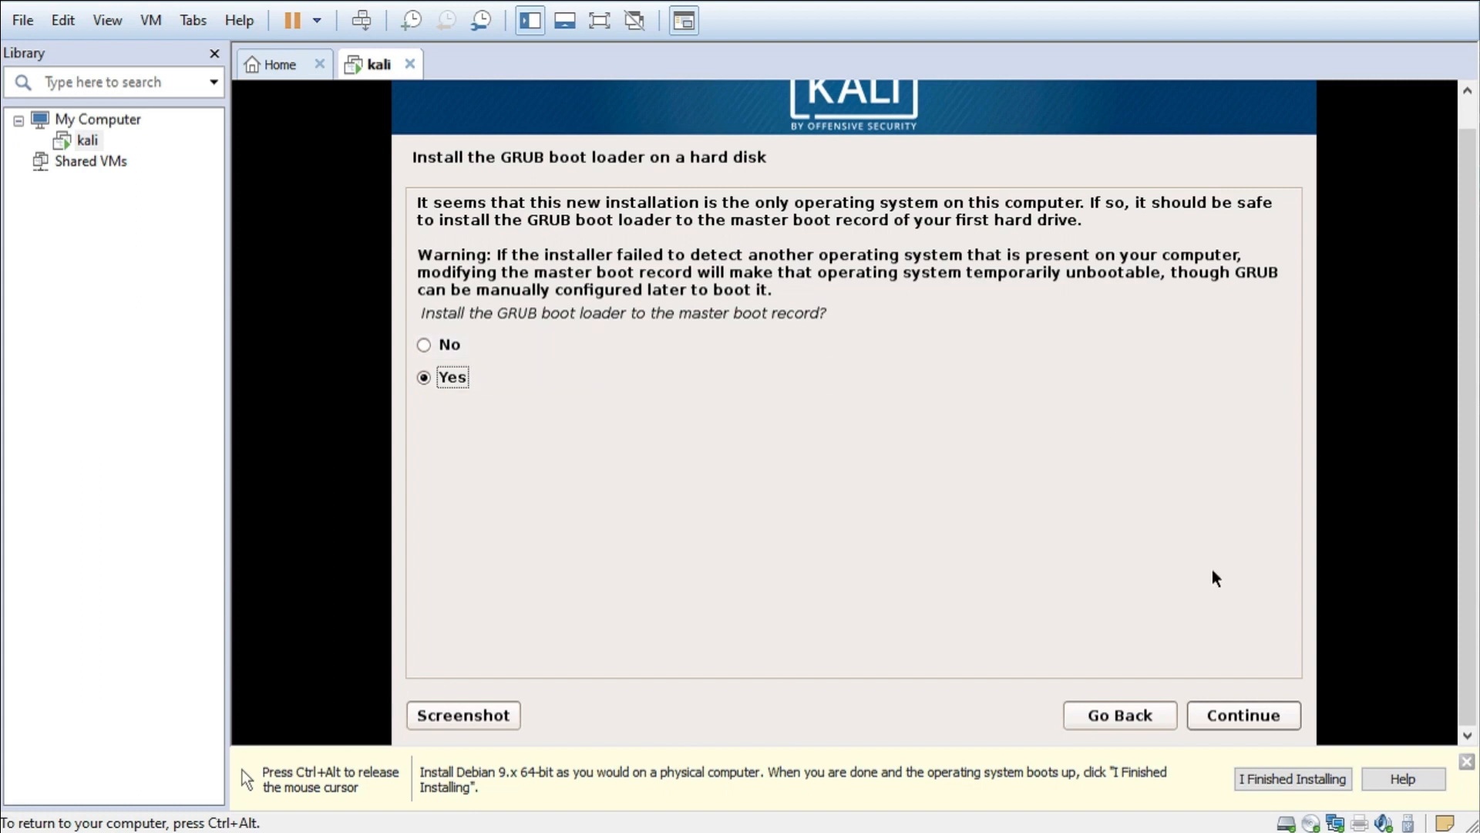
left_click(1245, 715)
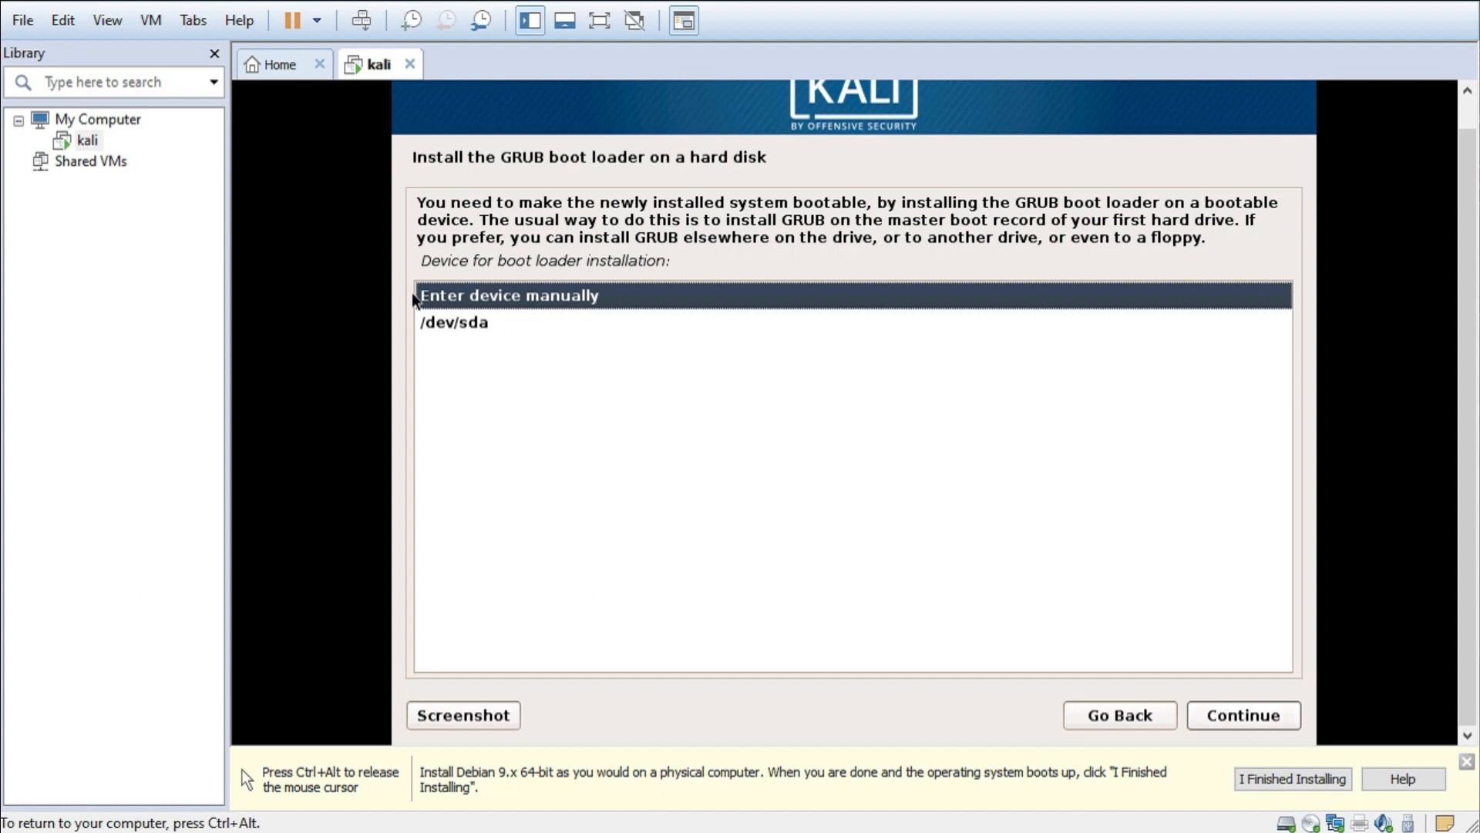
left_click(471, 330)
left_click(1241, 714)
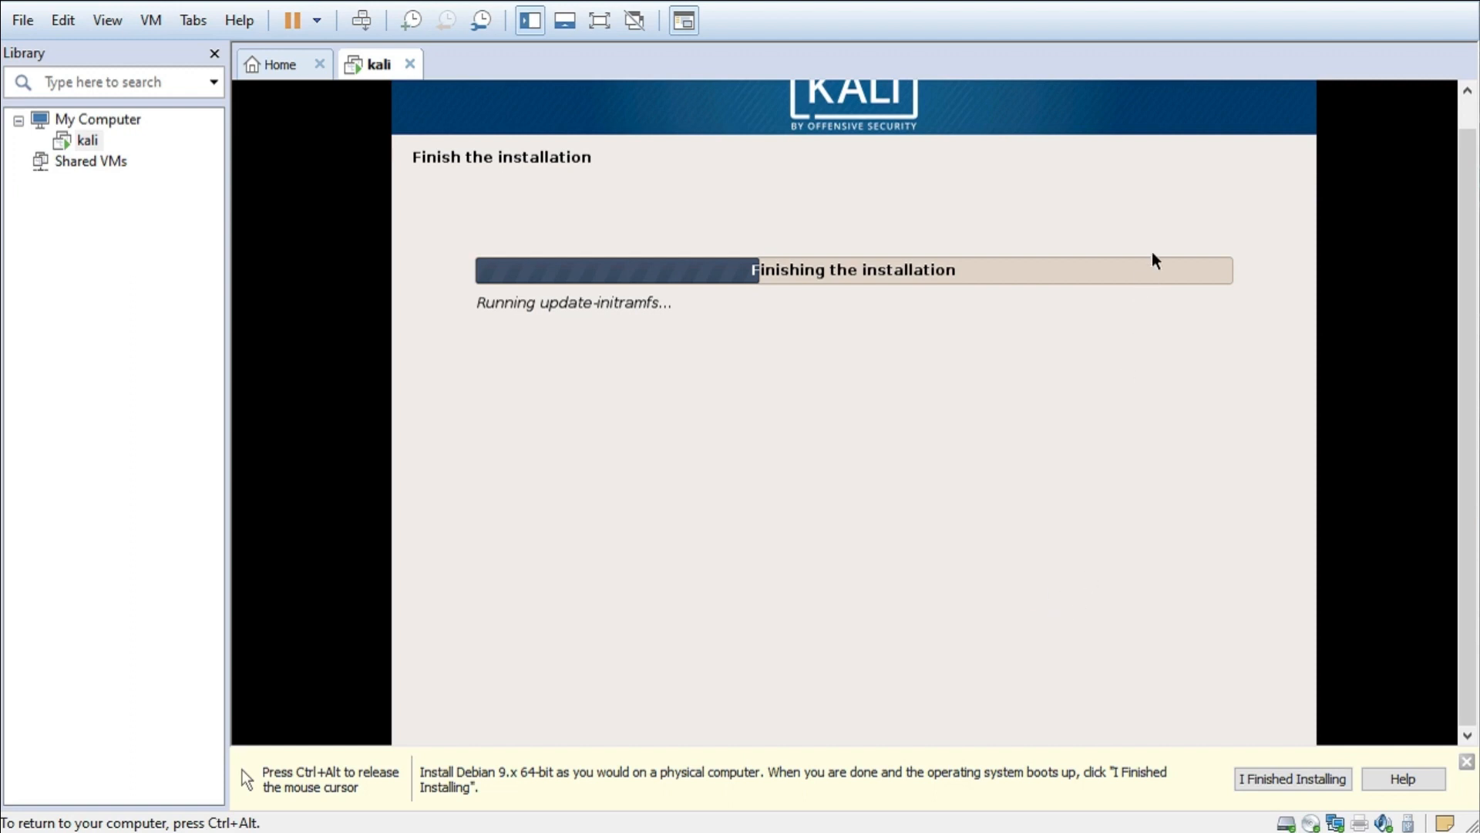
- Acknowledge Installation complete and let the VM reboot to the Kali login screen
key("ctrl+alt")
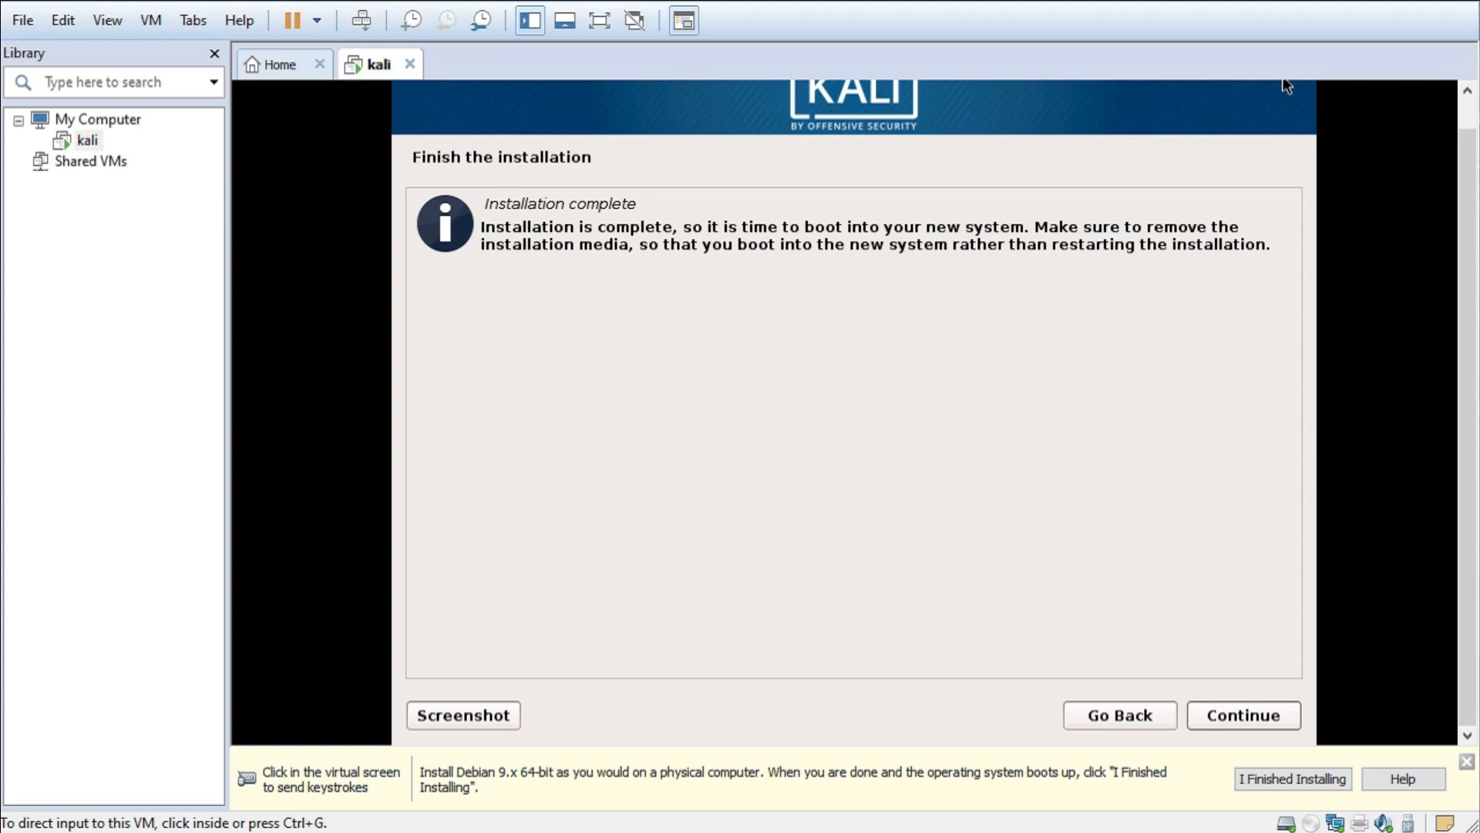
left_click(1284, 80)
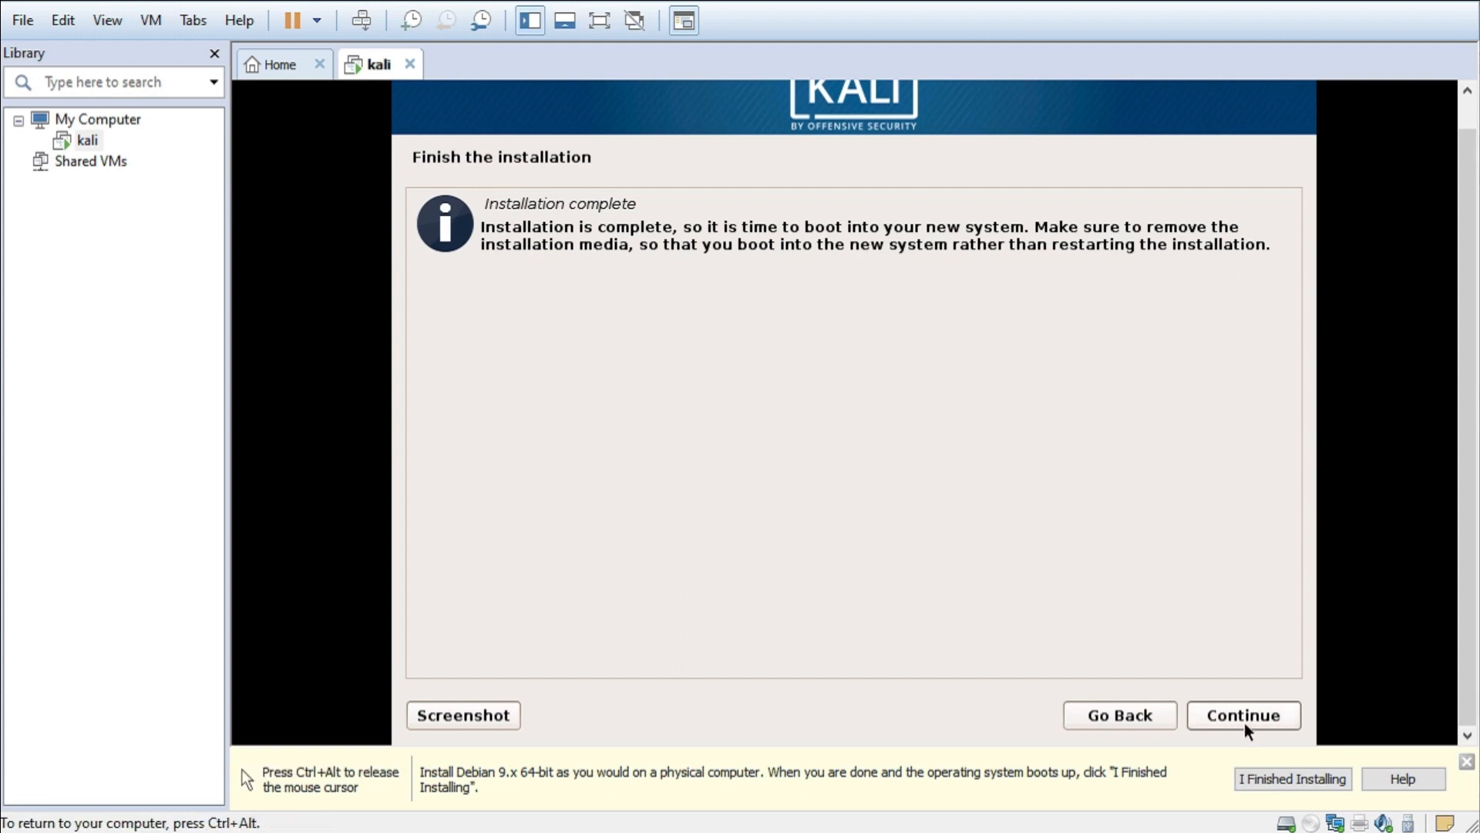
left_click(1244, 717)
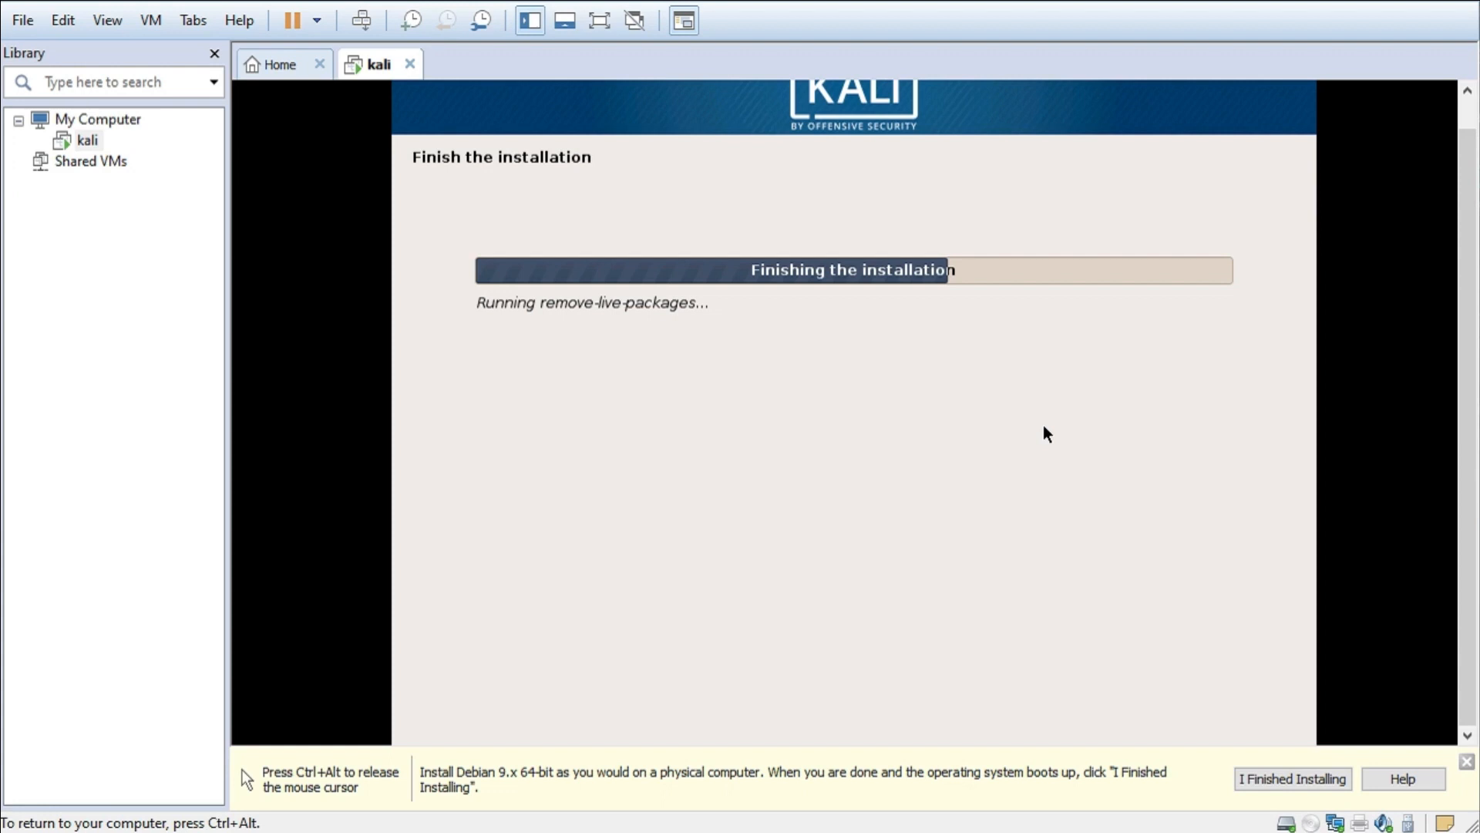
key("ctrl+alt")
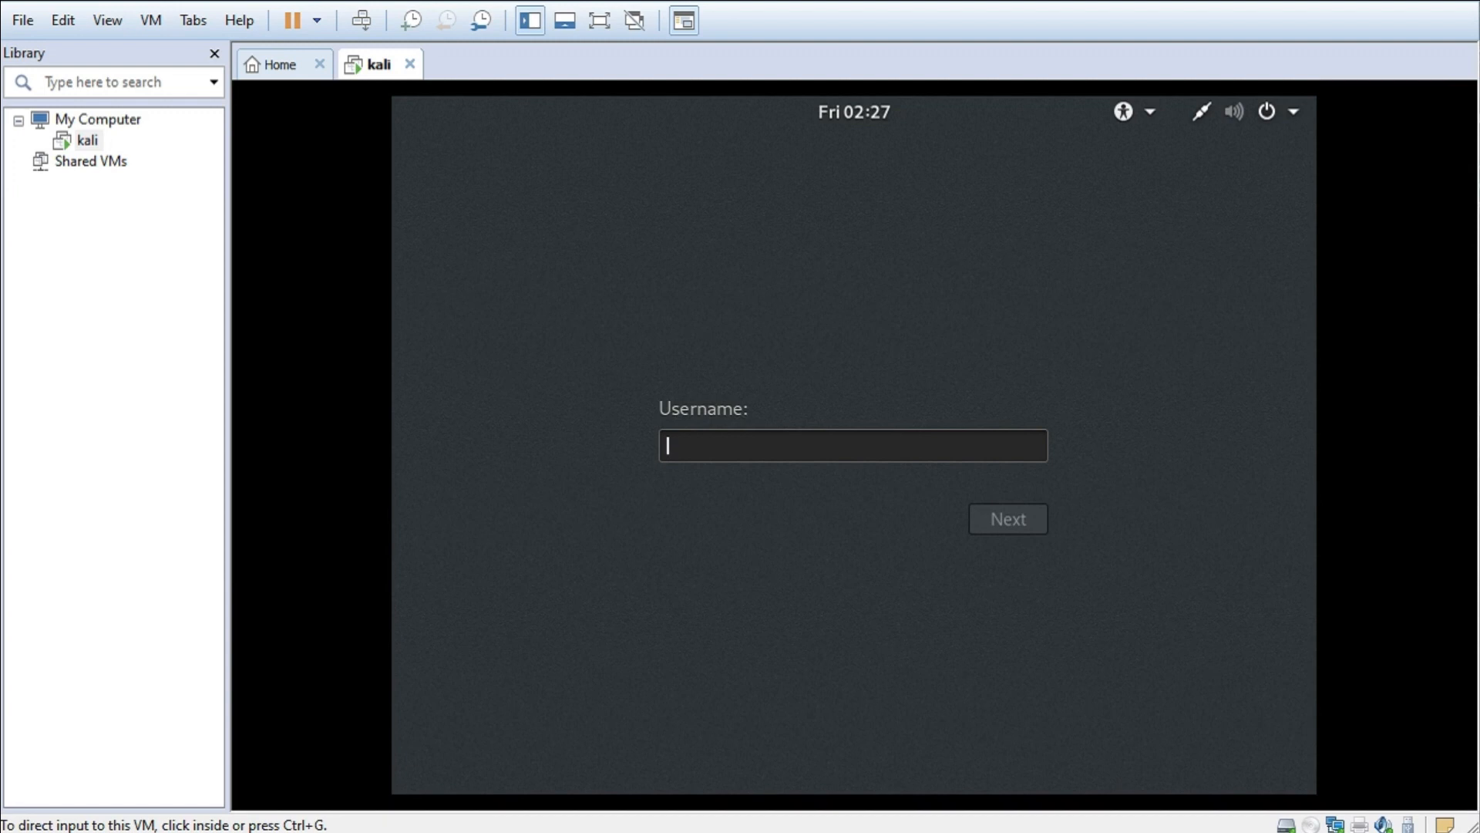
- Log in as user 'root' with the root password
key("ctrl+g")
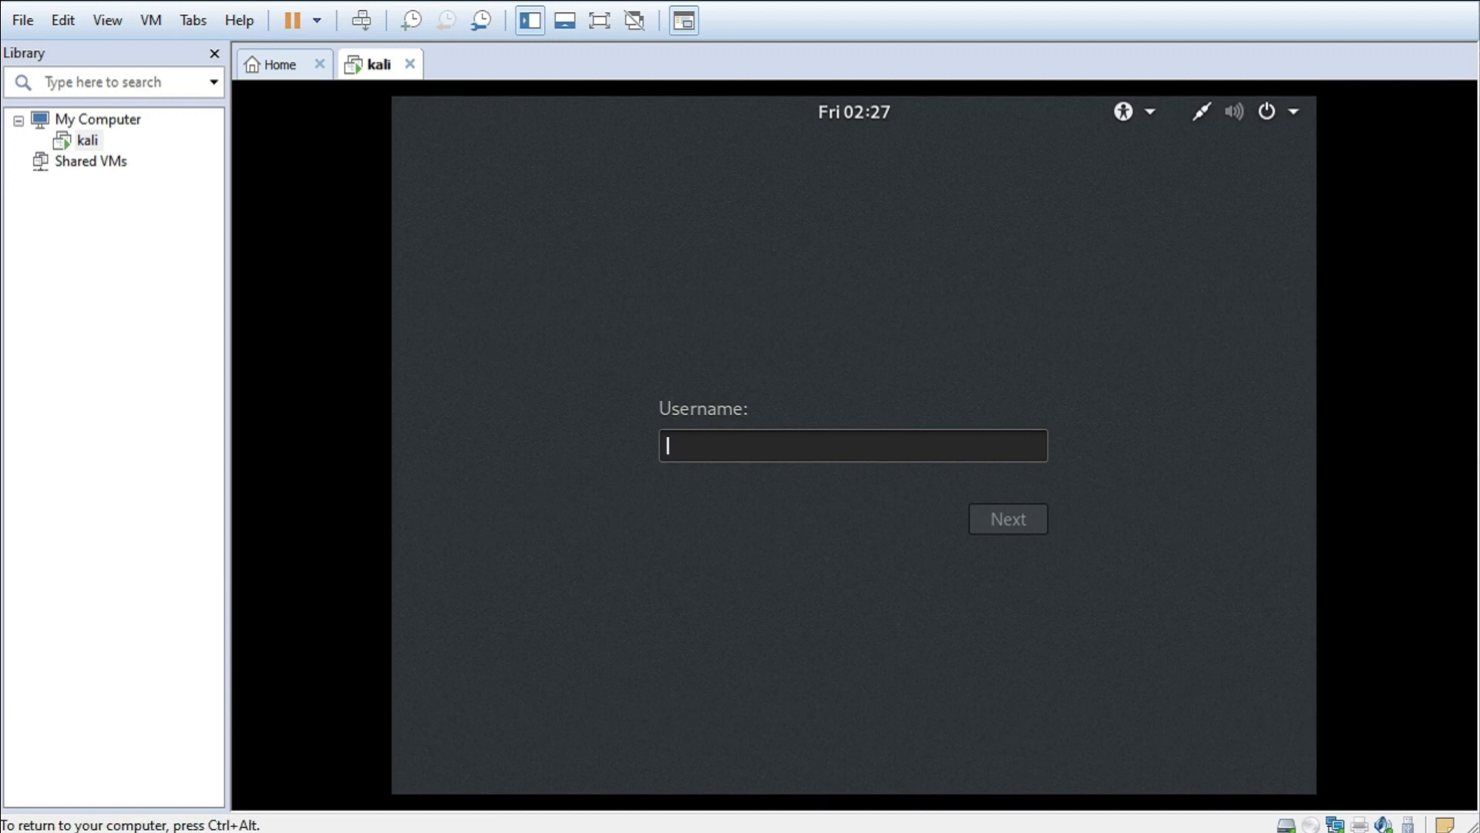
type("root")
key("Return")
type("toor")
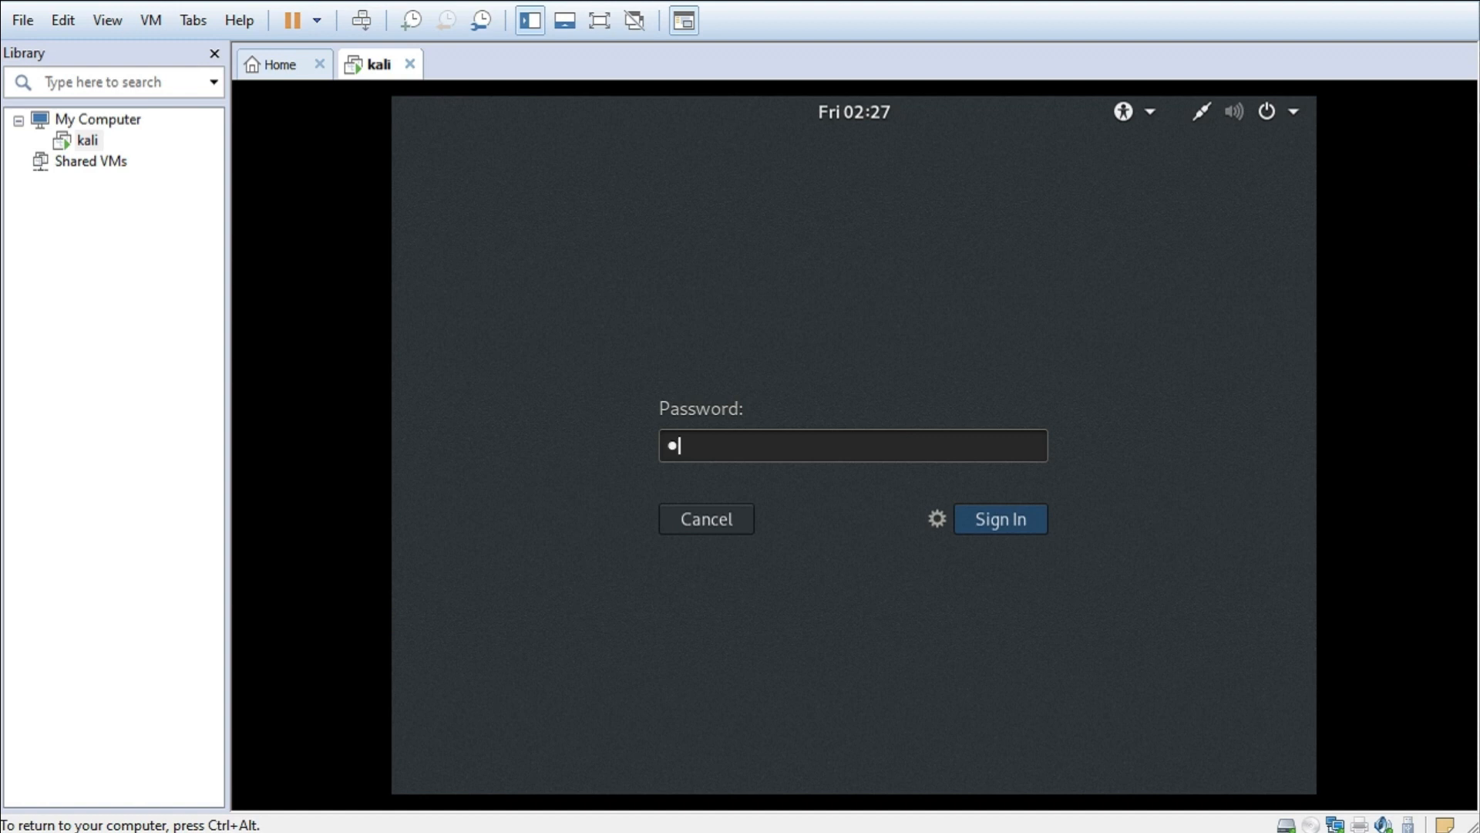
key("Return")
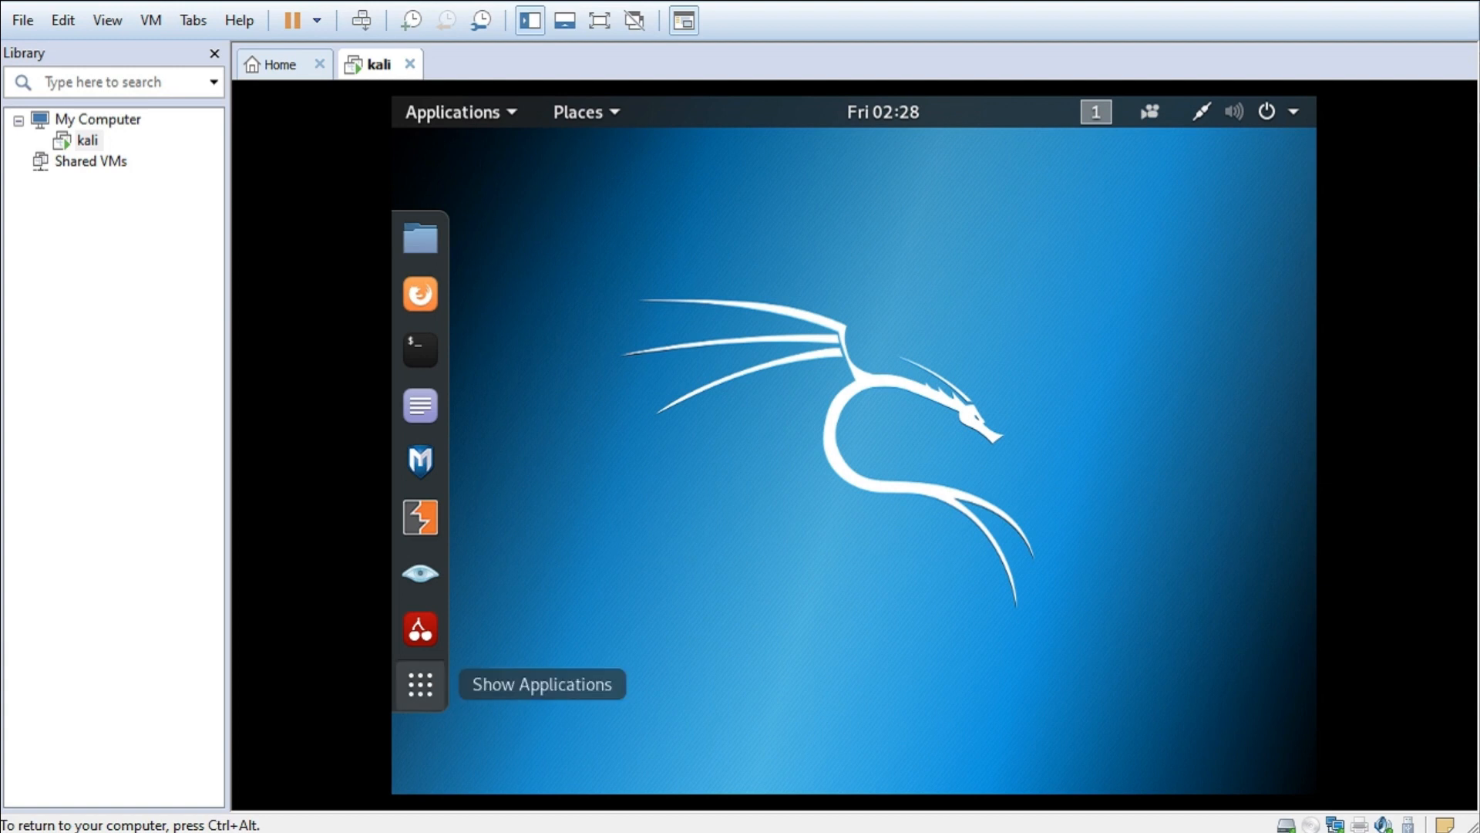
- Open a terminal, run ifconfig, and highlight eth0's IP 192.168.126.128
left_click(420, 684)
left_click(420, 349)
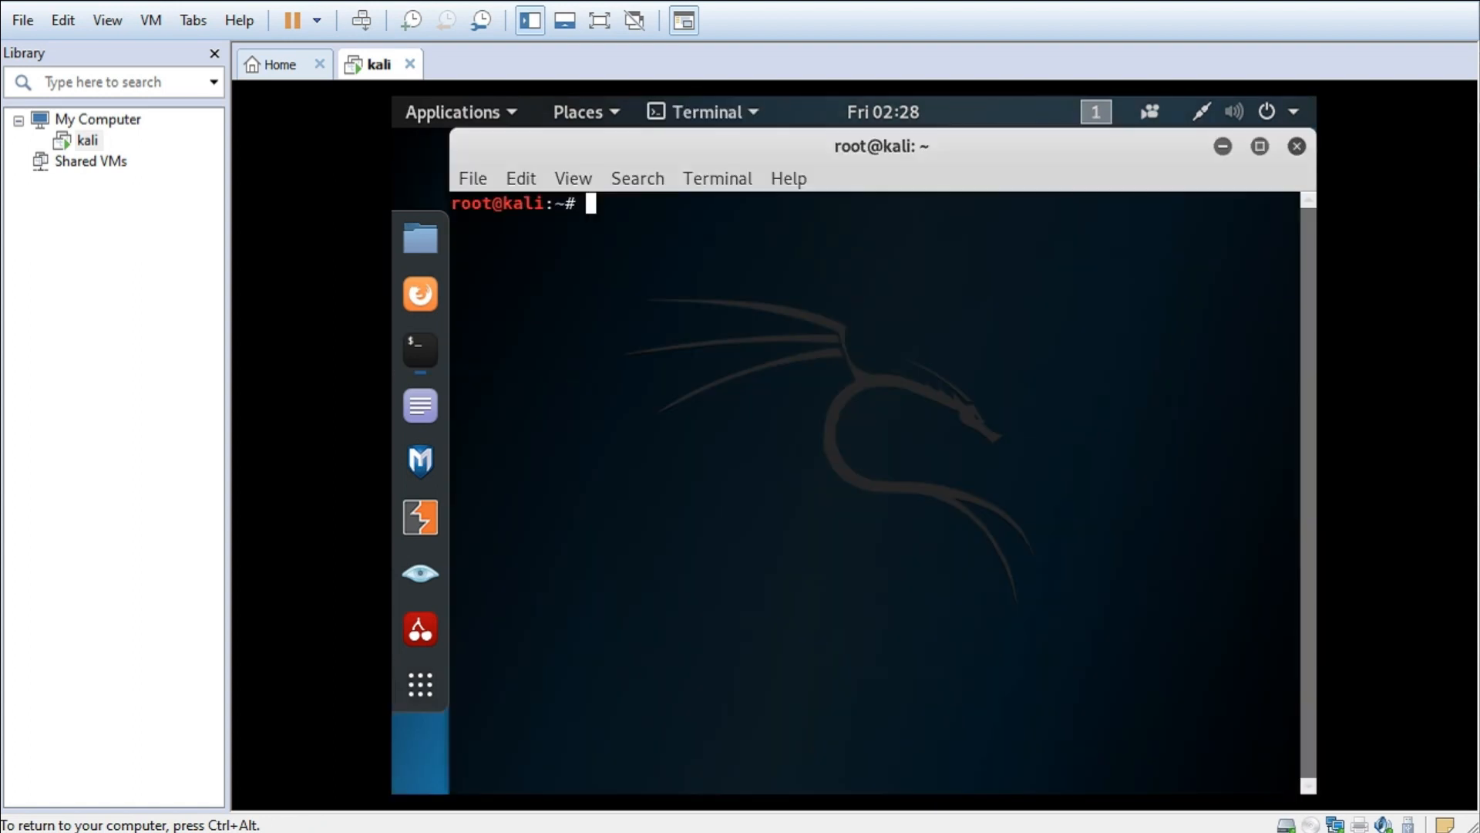
type("ifconfig")
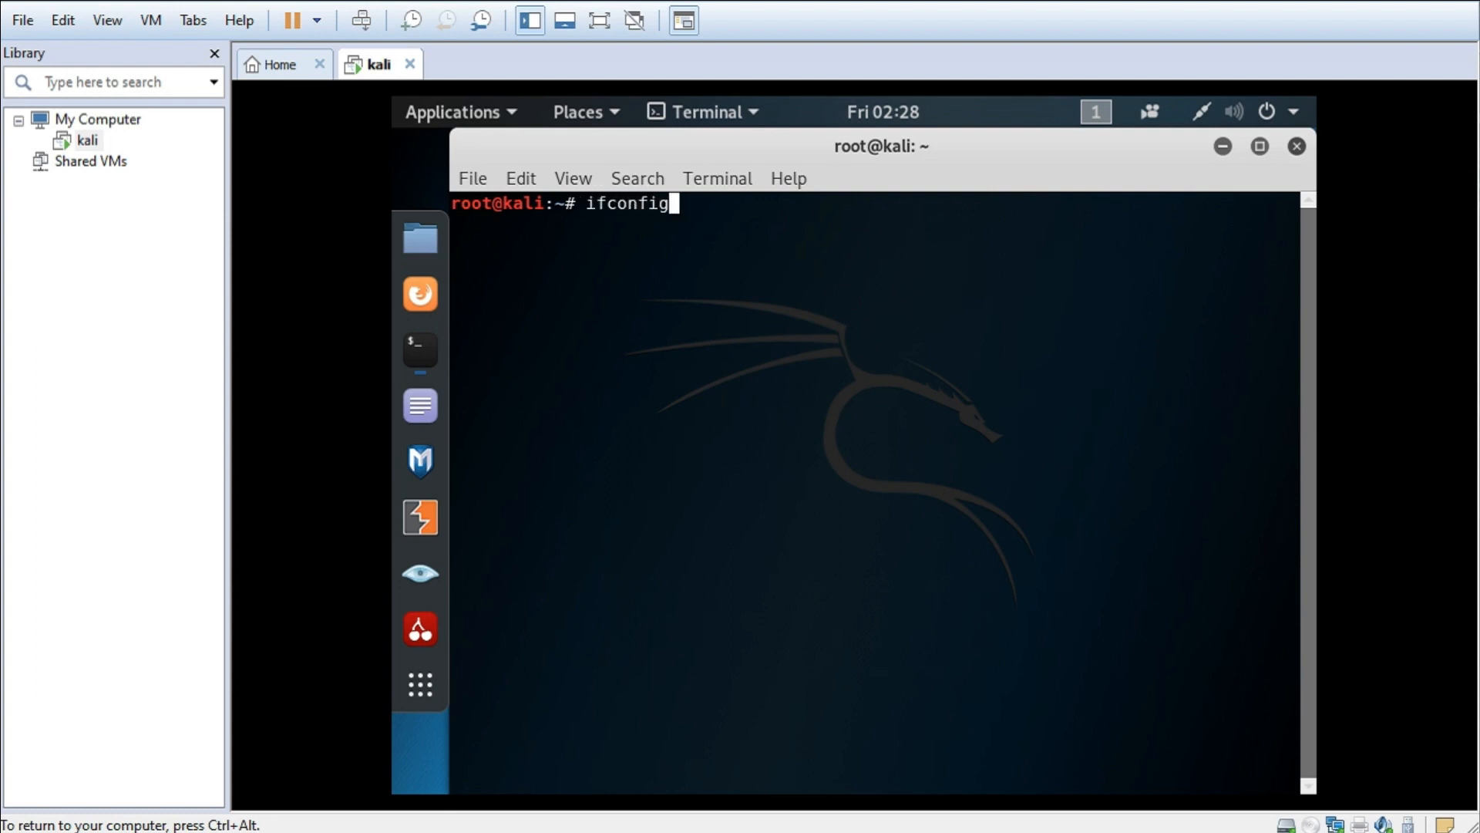
key("Return")
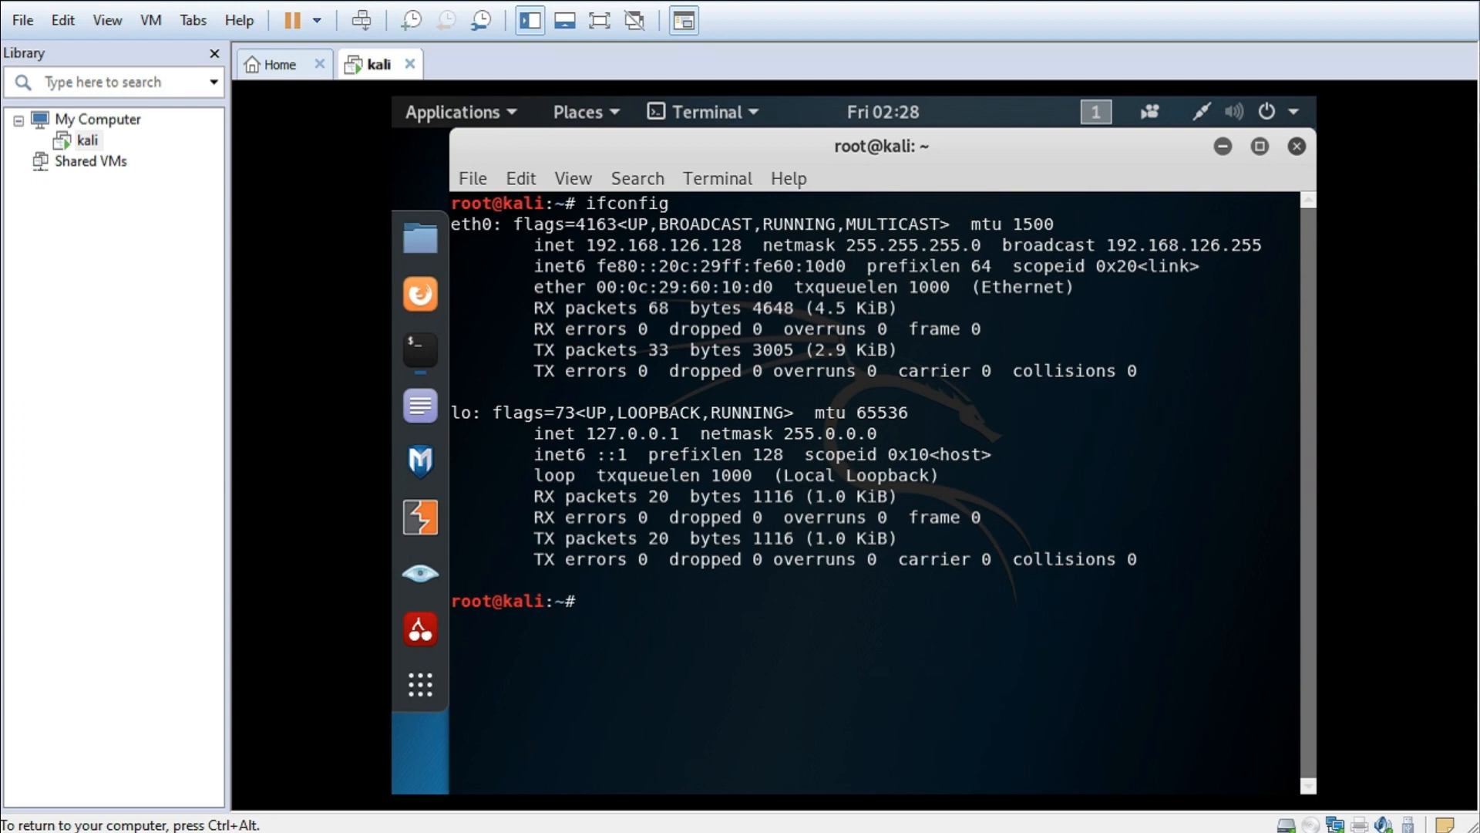
mouse_move(585, 245)
left_mouse_down()
mouse_move(782, 224)
mouse_move(743, 245)
mouse_move(586, 246)
left_mouse_up()
left_click(742, 246)
left_click(586, 245)
type("ping")
type(" google")
key("BackSpace")
key("BackSpace")
key("BackSpace")
key("BackSpace")
key("BackSpace")
key("BackSpace")
key("BackSpace")
type("www.google.com")
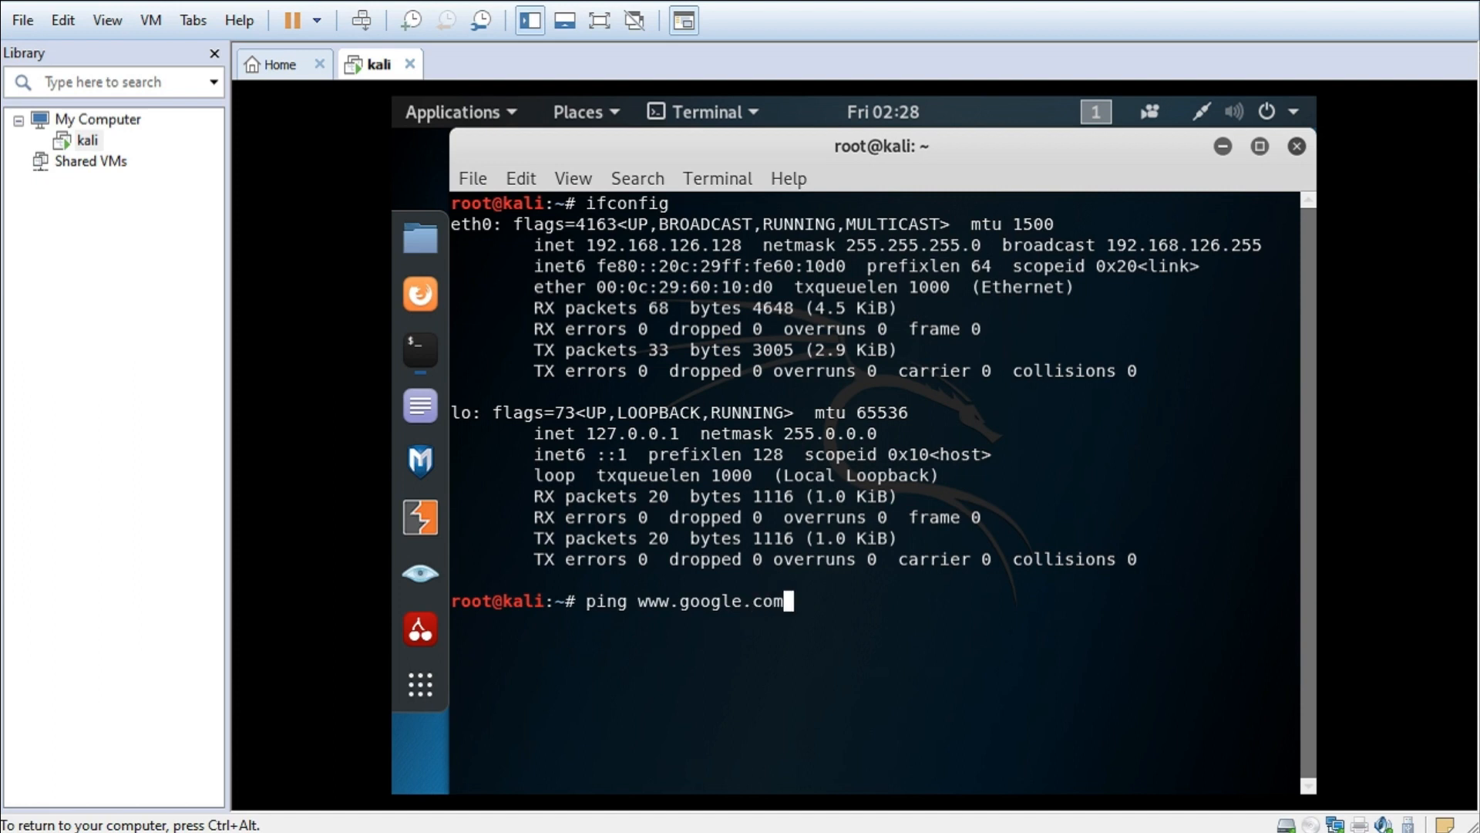
key("Return")
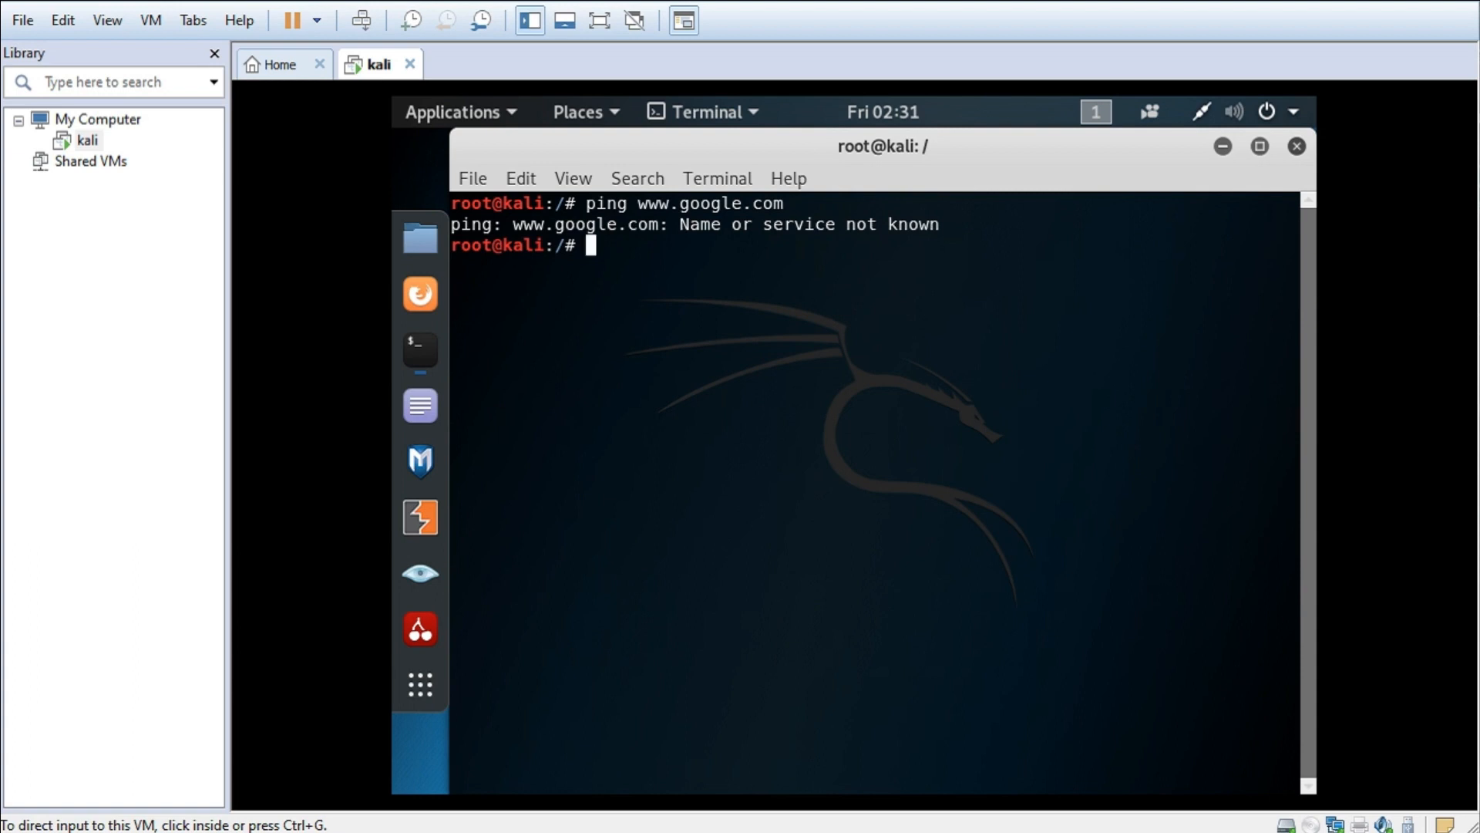
key("ctrl+g")
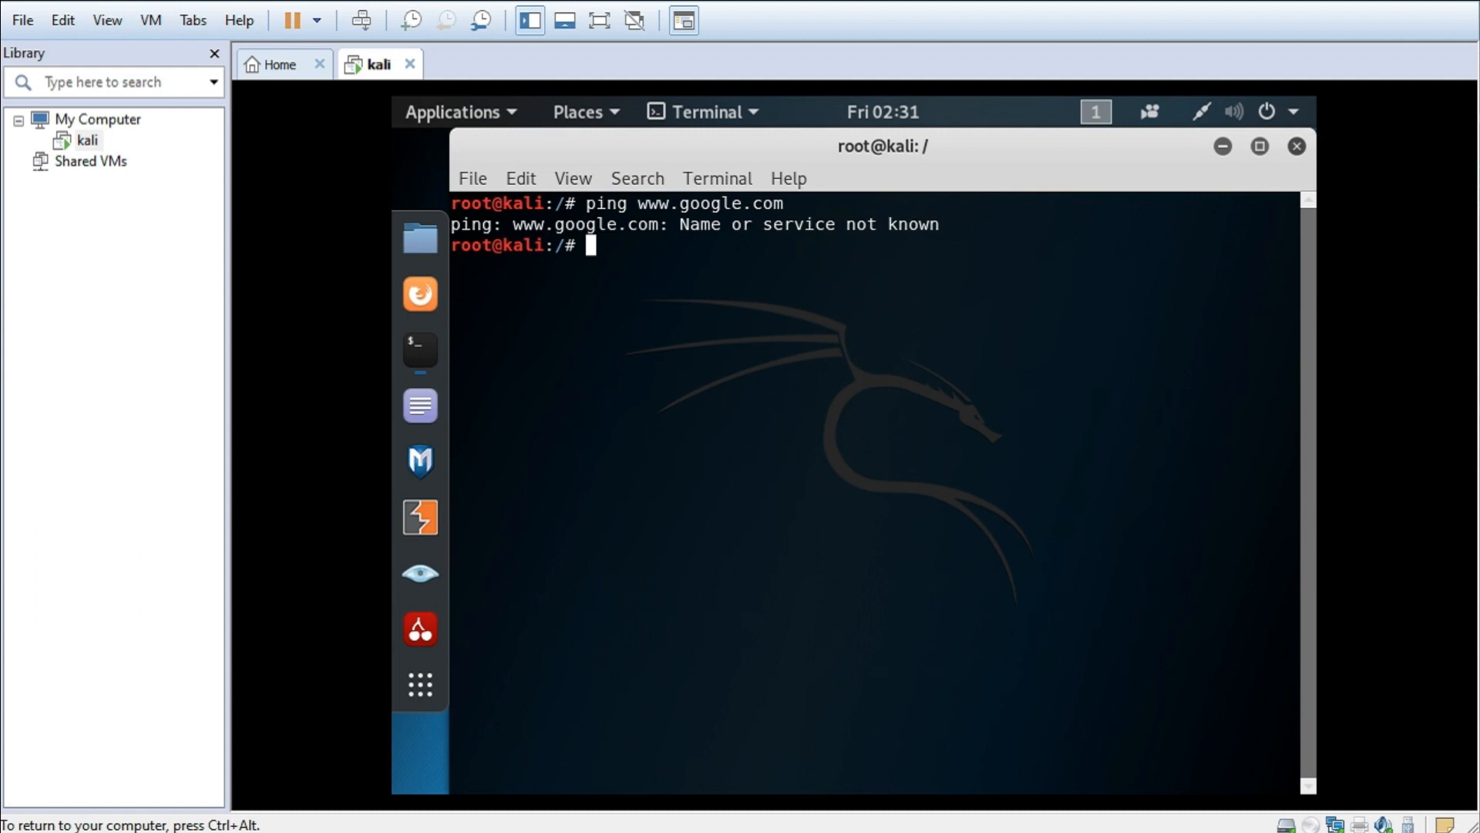
- Highlight the ping error, then change to /etc/NetworkManager and list its files
left_click_drag(680, 224, 951, 224)
left_click(951, 224)
left_click_drag(964, 225, 588, 204)
left_click(590, 204)
type("cd /etc")
key("Return")
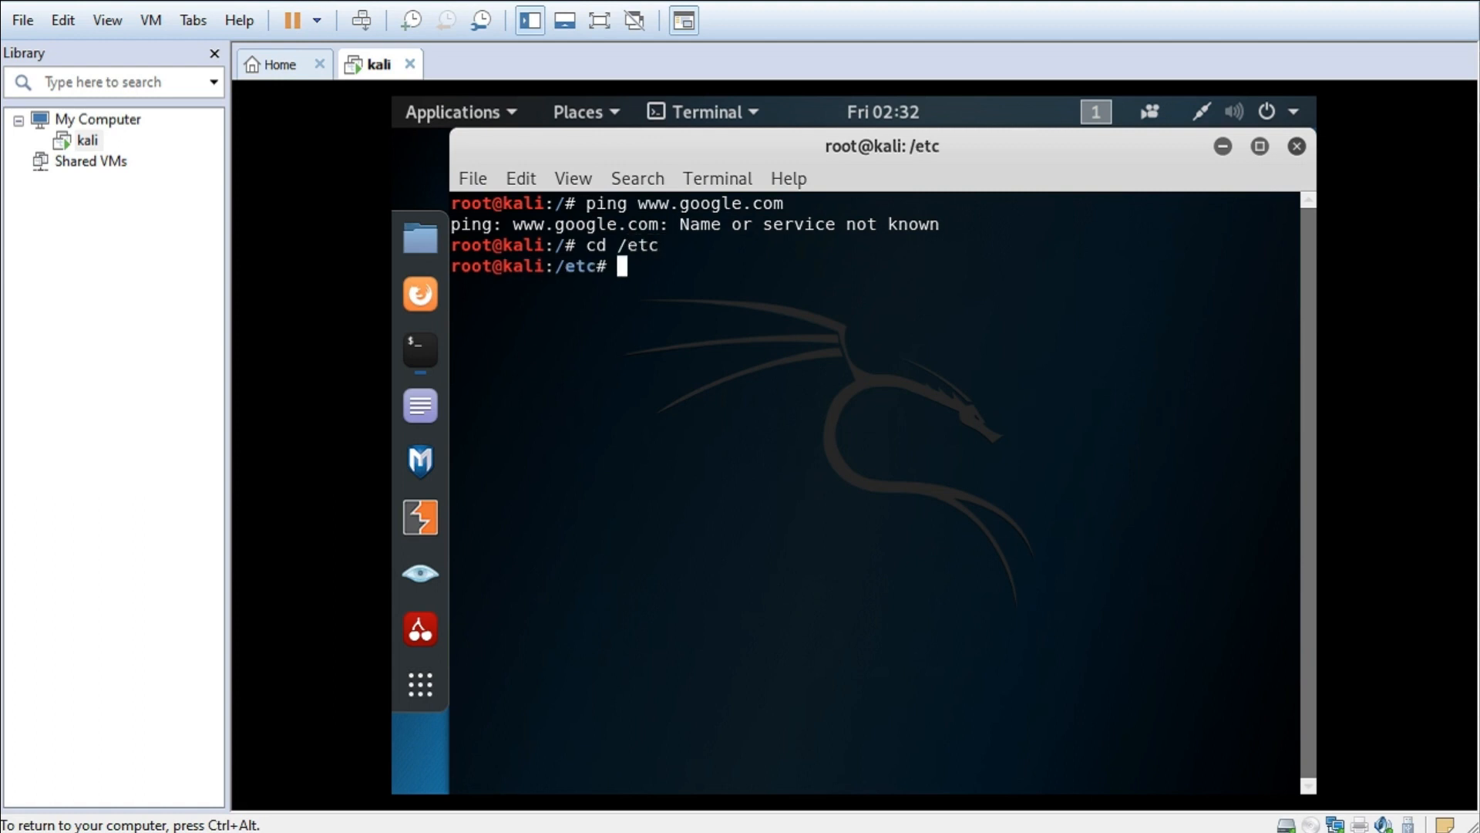
type("cd Network")
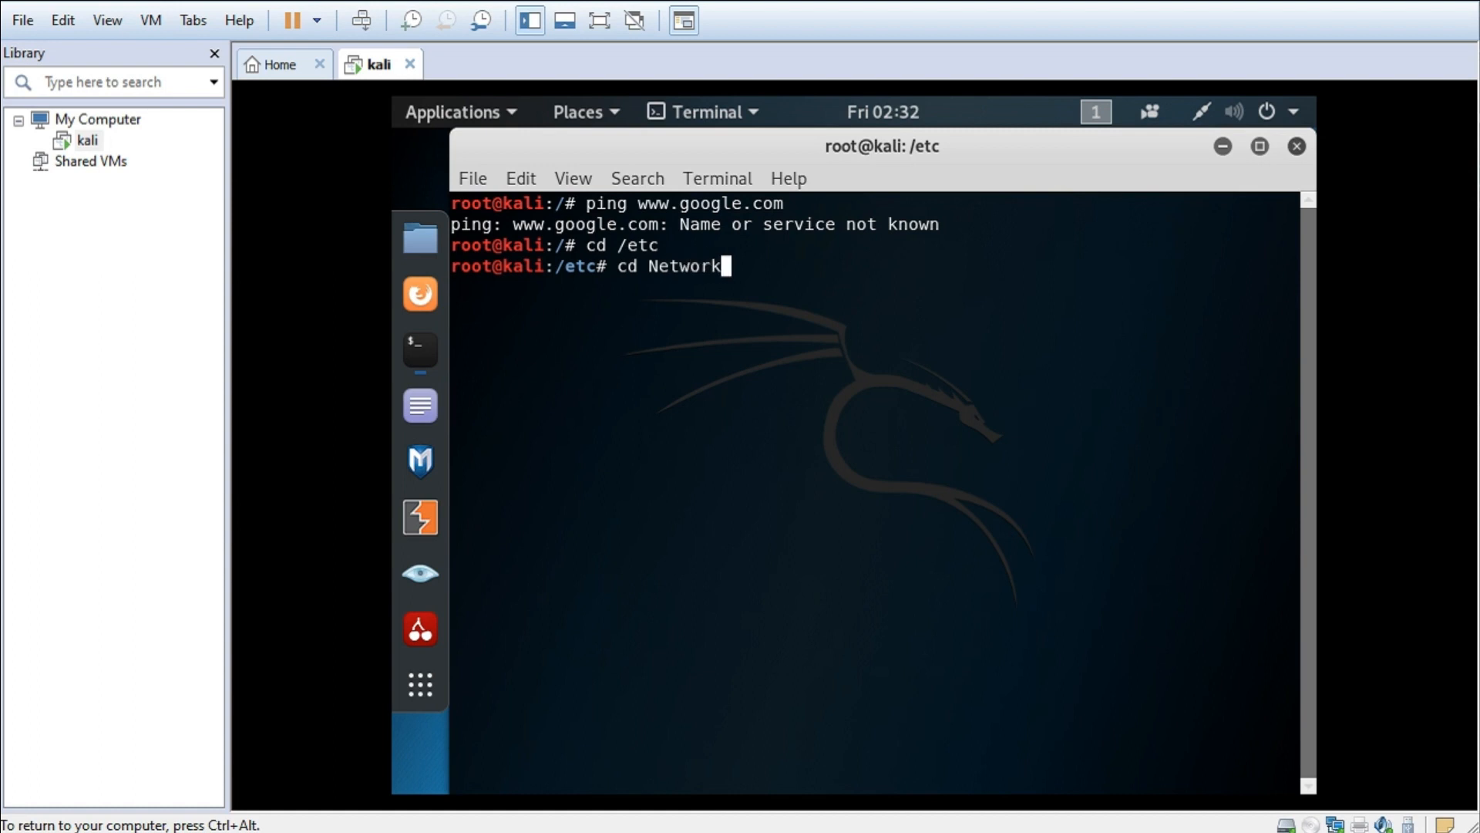
type("Manager")
key("Return")
type("ls")
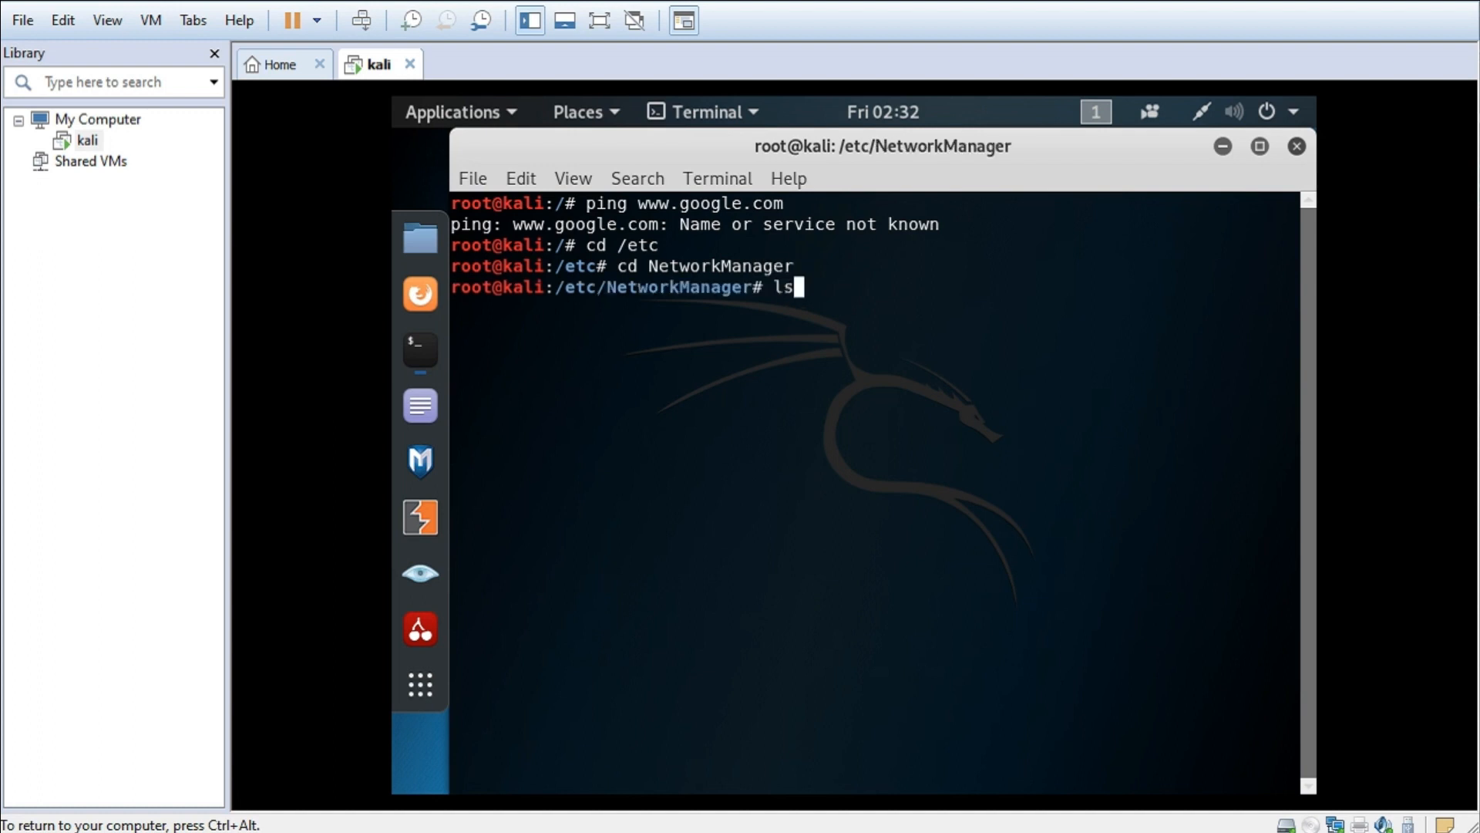
key("Return")
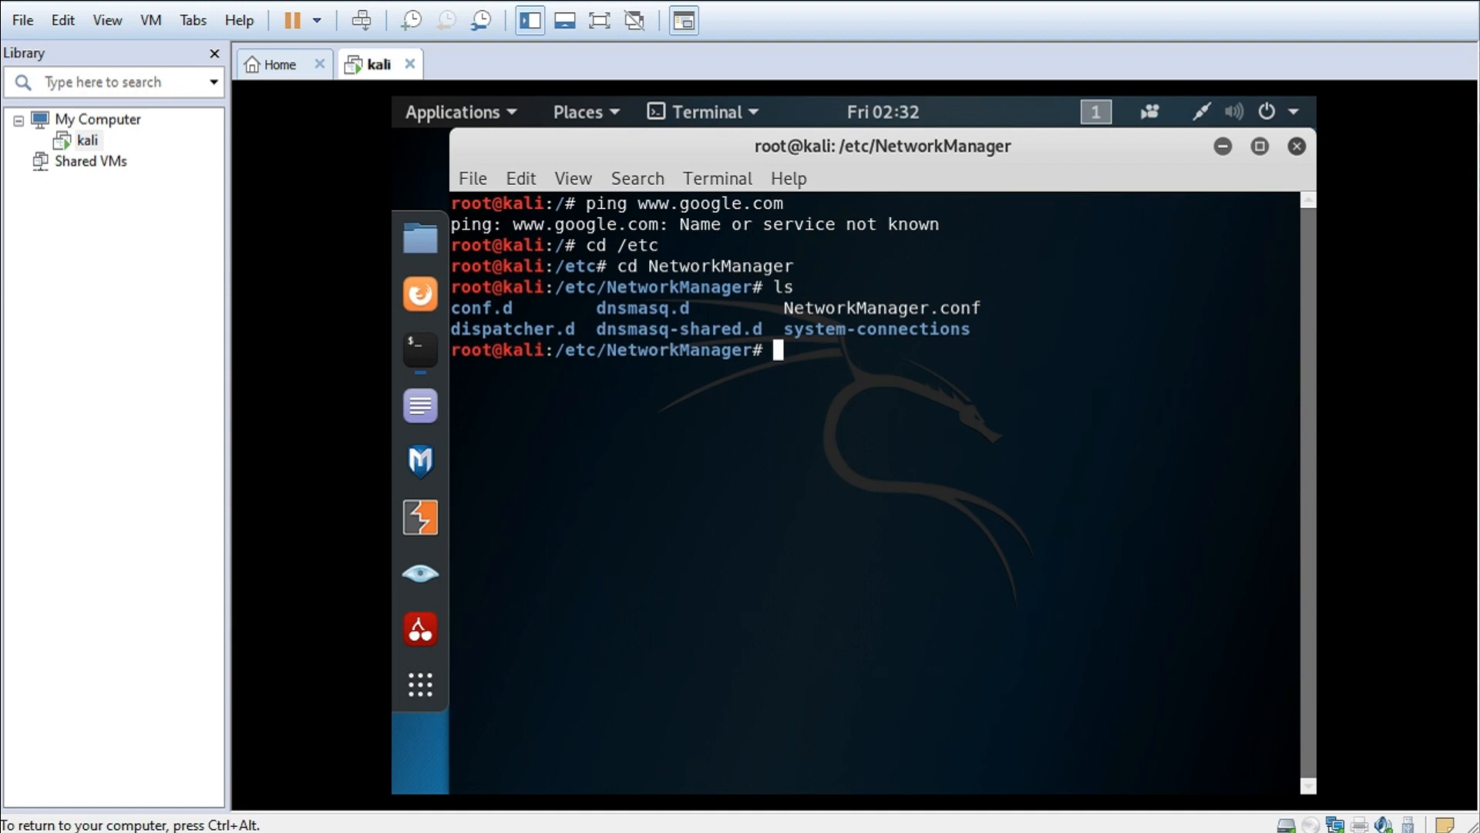
- Print NetworkManager.conf with cat, then open it in vi
type("cat")
left_click_drag(1234, 308, 981, 307)
middle_click(981, 308)
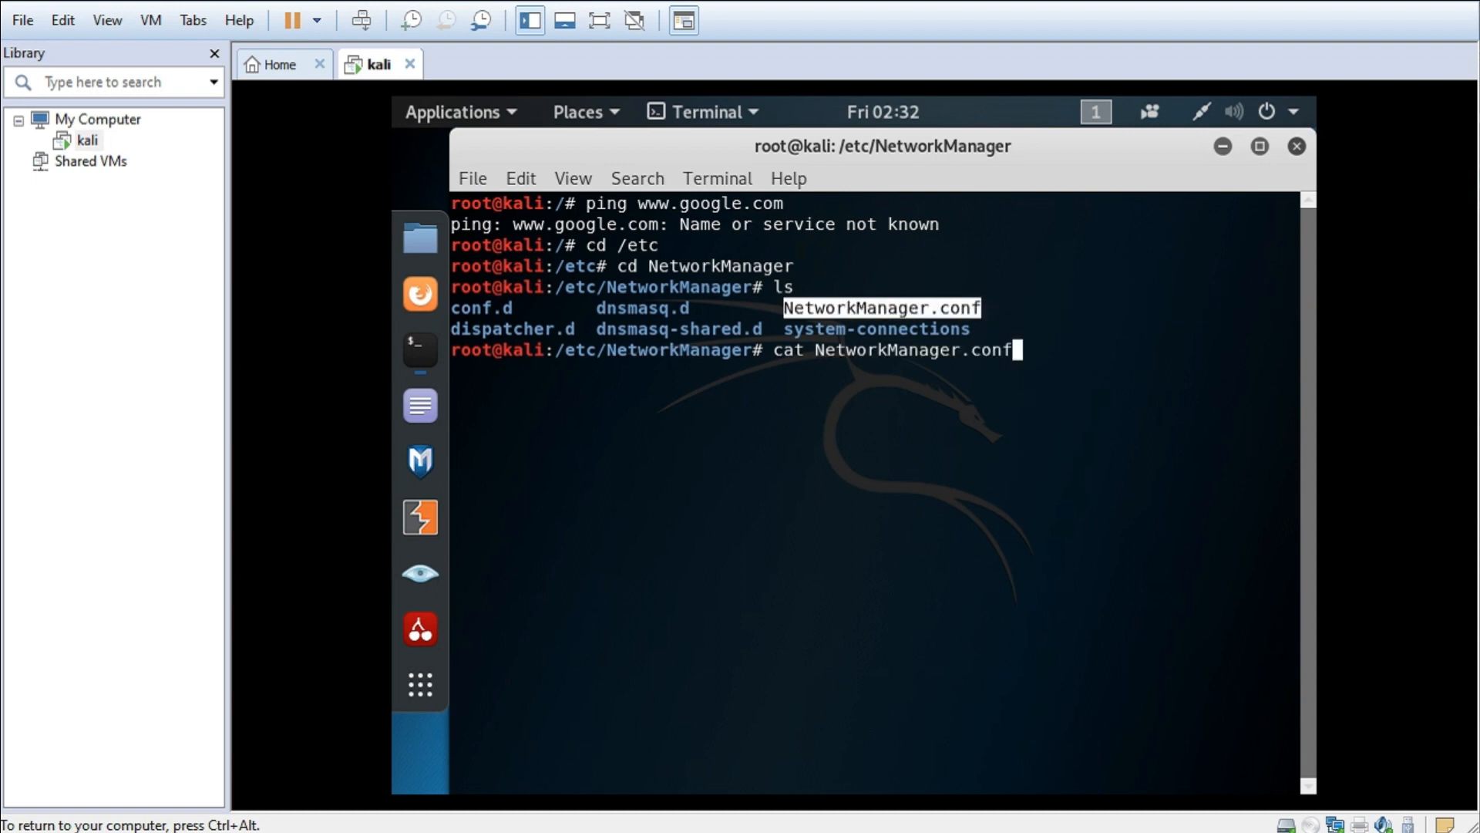
key("Return")
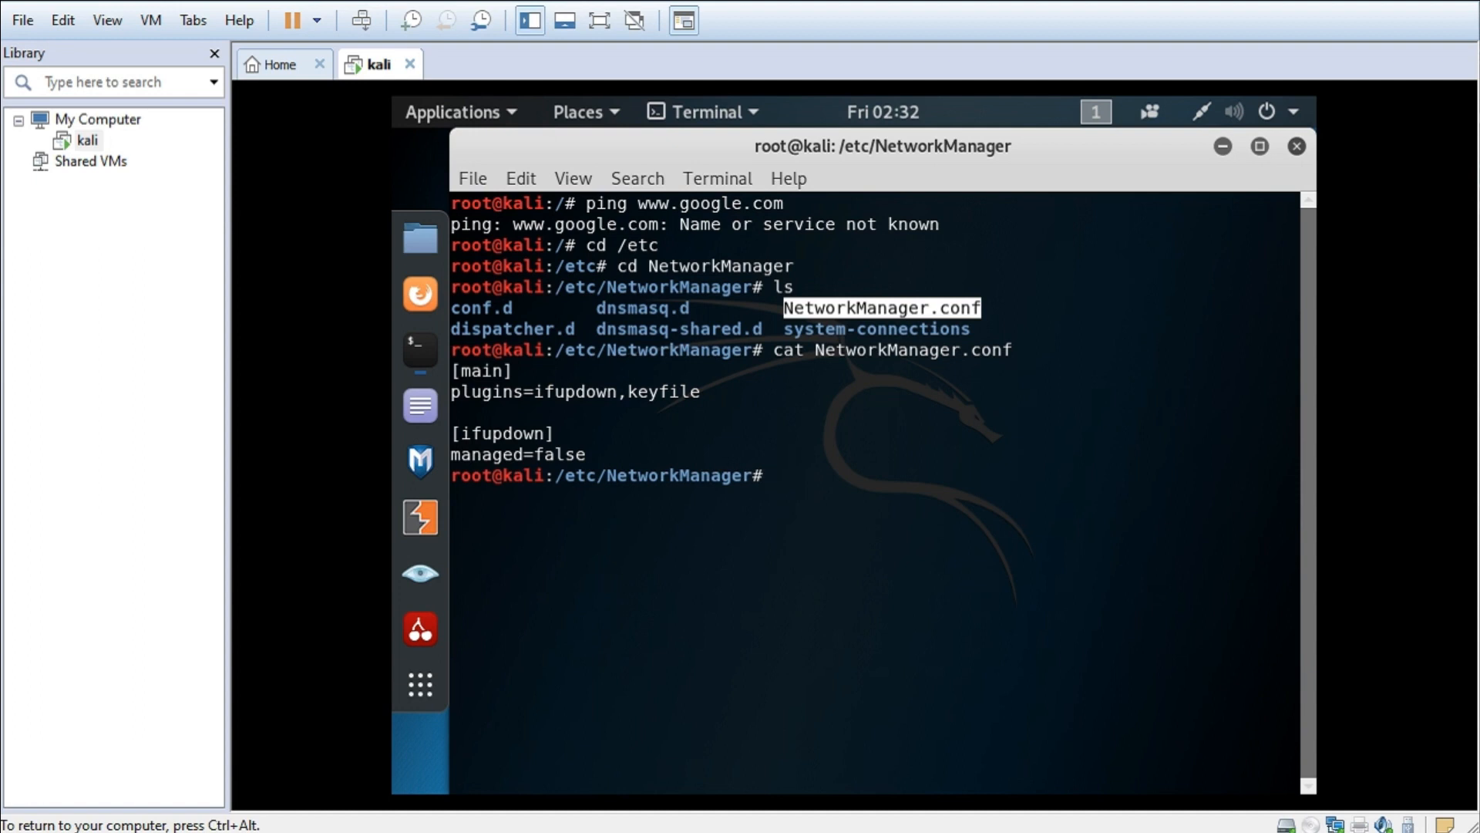
type("vi NetworkManager.conf")
key("Return")
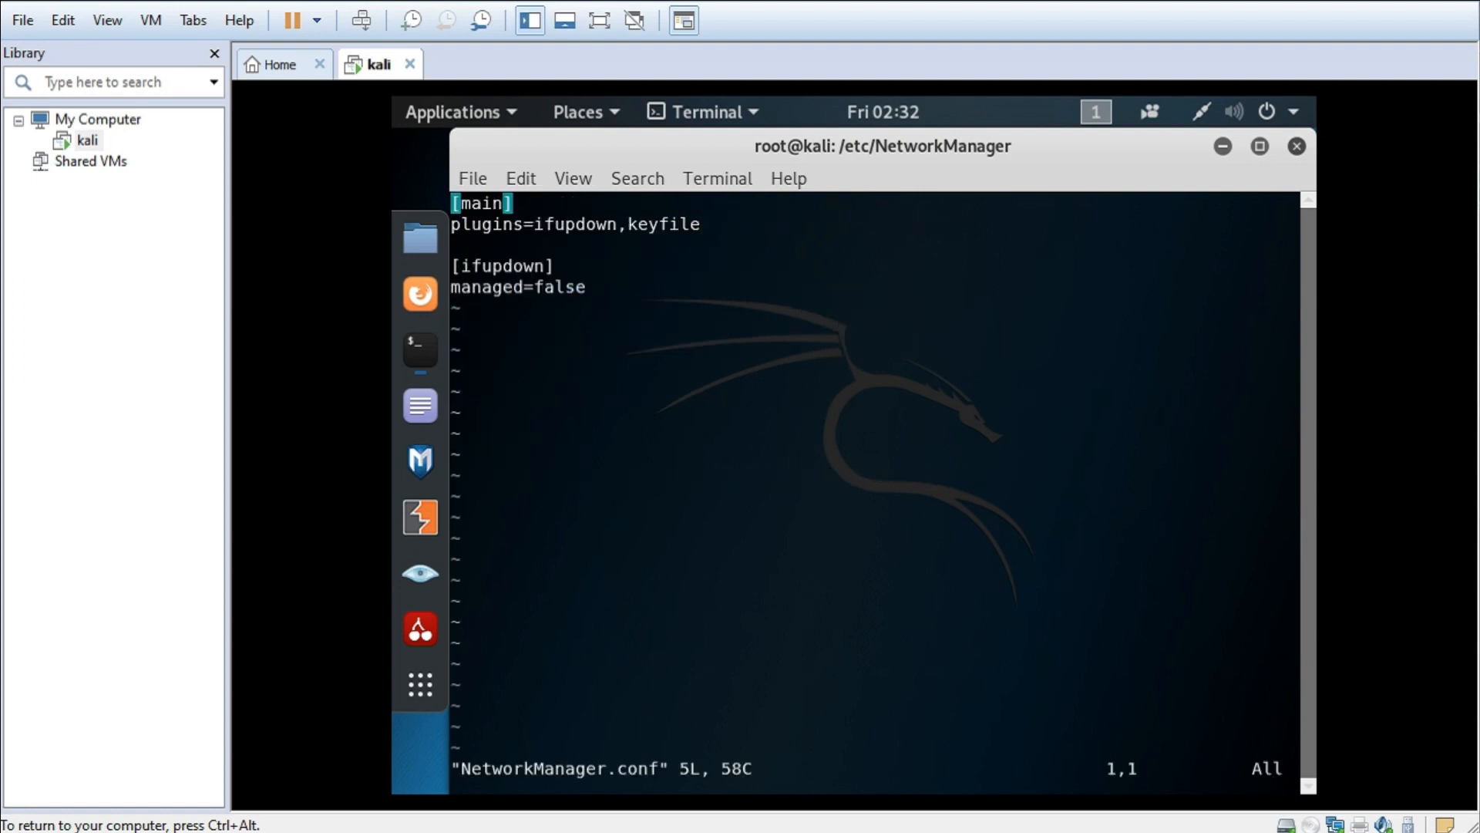
- In vi, put the cursor on the last letter of 'false' in the managed=false line
key("Down")
key("Down")
key("Down")
key("Down")
key("Right")
key("Right")
key("Right")
key("Right")
key("Right")
key("Right")
key("Right")
key("Right")
key("Right")
key("Right")
key("Right")
key("Right")
key("Left")
key("Right")
key("Left")
key("Right")
- Replace 'false' with 'true' so the line reads managed=true
key("i")
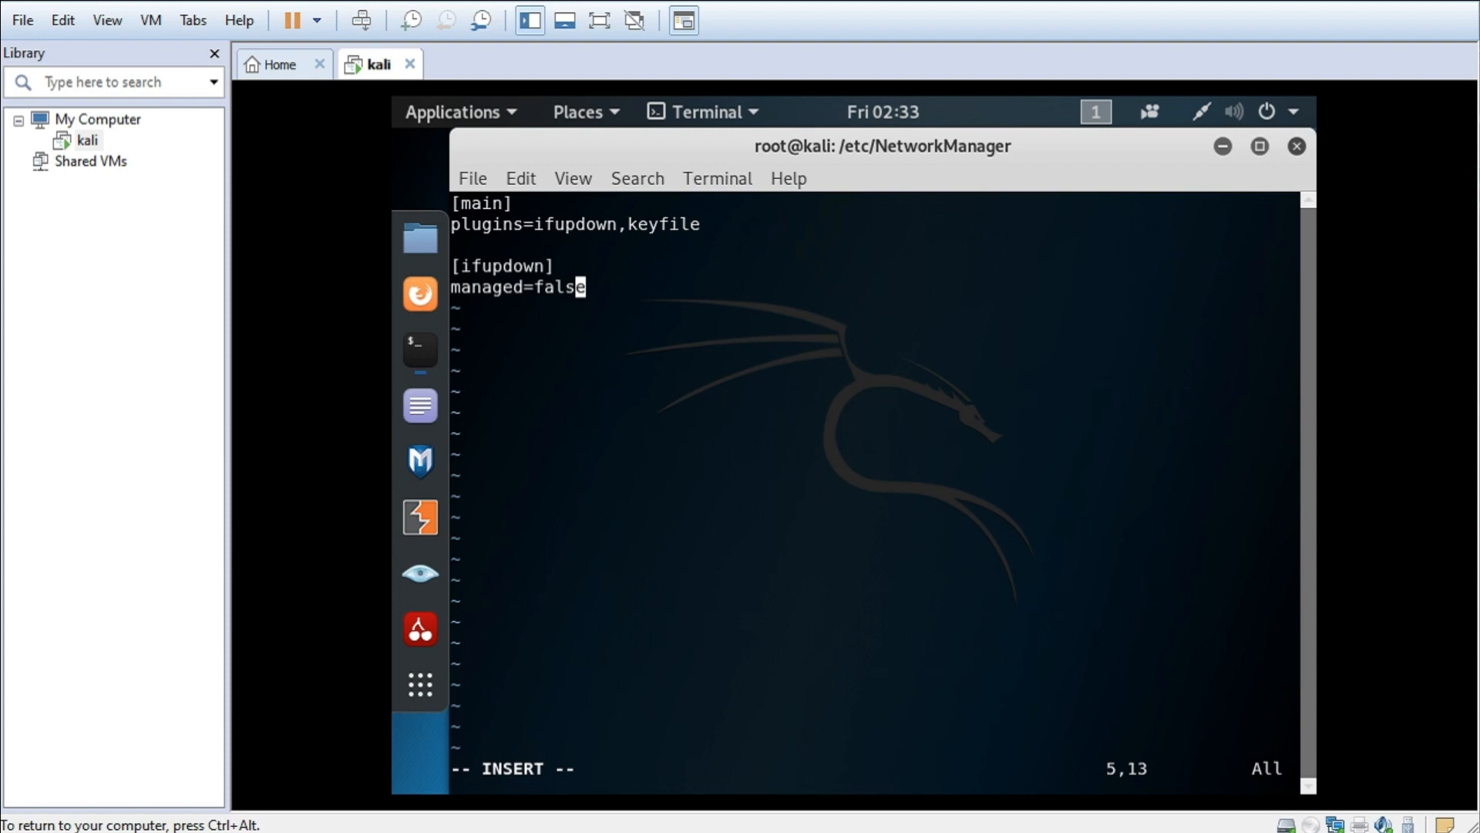
key("BackSpace")
key("Right")
key("BackSpace")
key("BackSpace")
key("BackSpace")
key("BackSpace")
type("truew")
key("BackSpace")
key("Return")
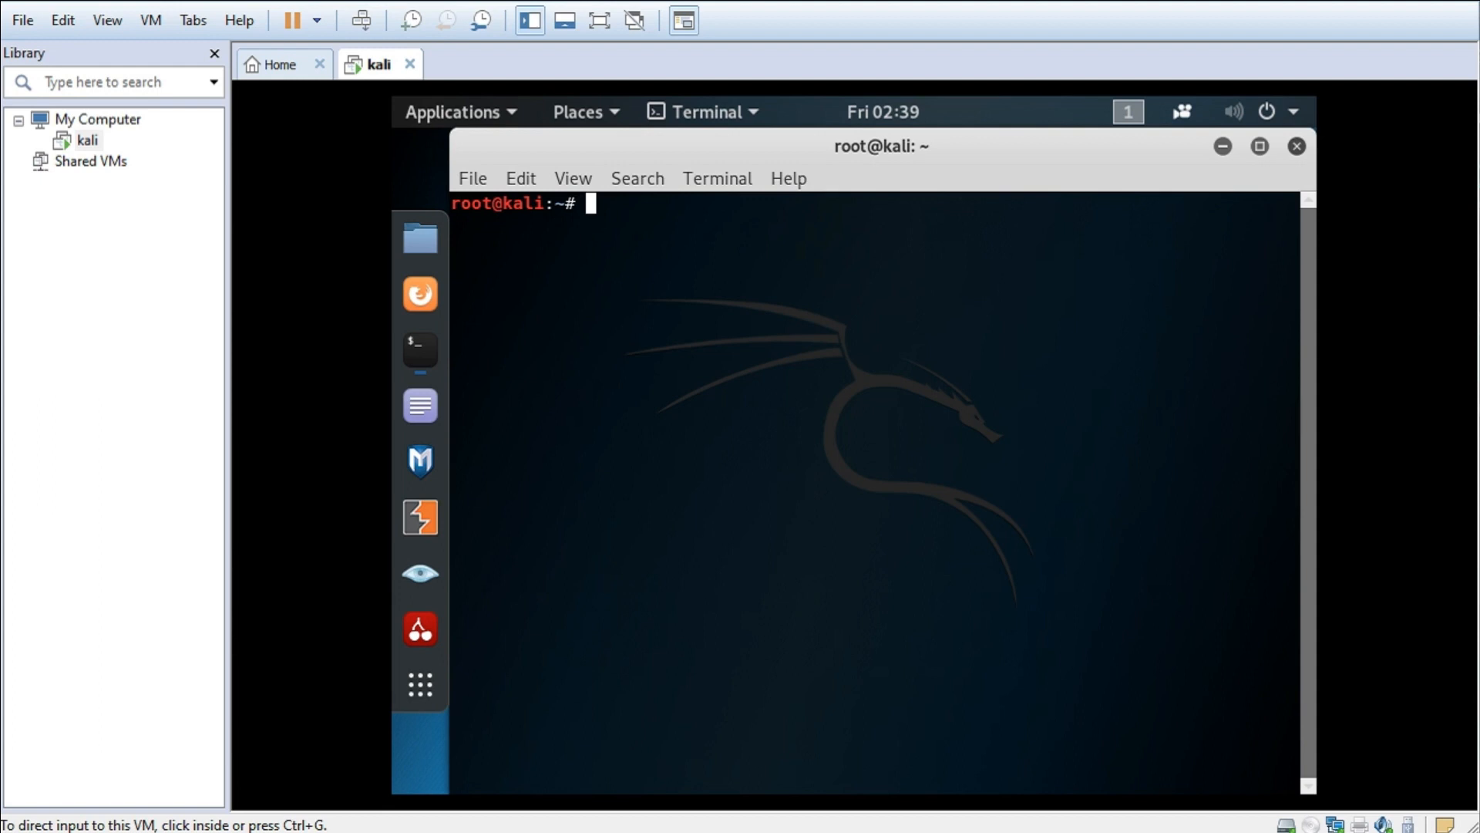
- Run 'service NetworkManager start' by editing the recalled stop command
key("ctrl+g")
type("serv")
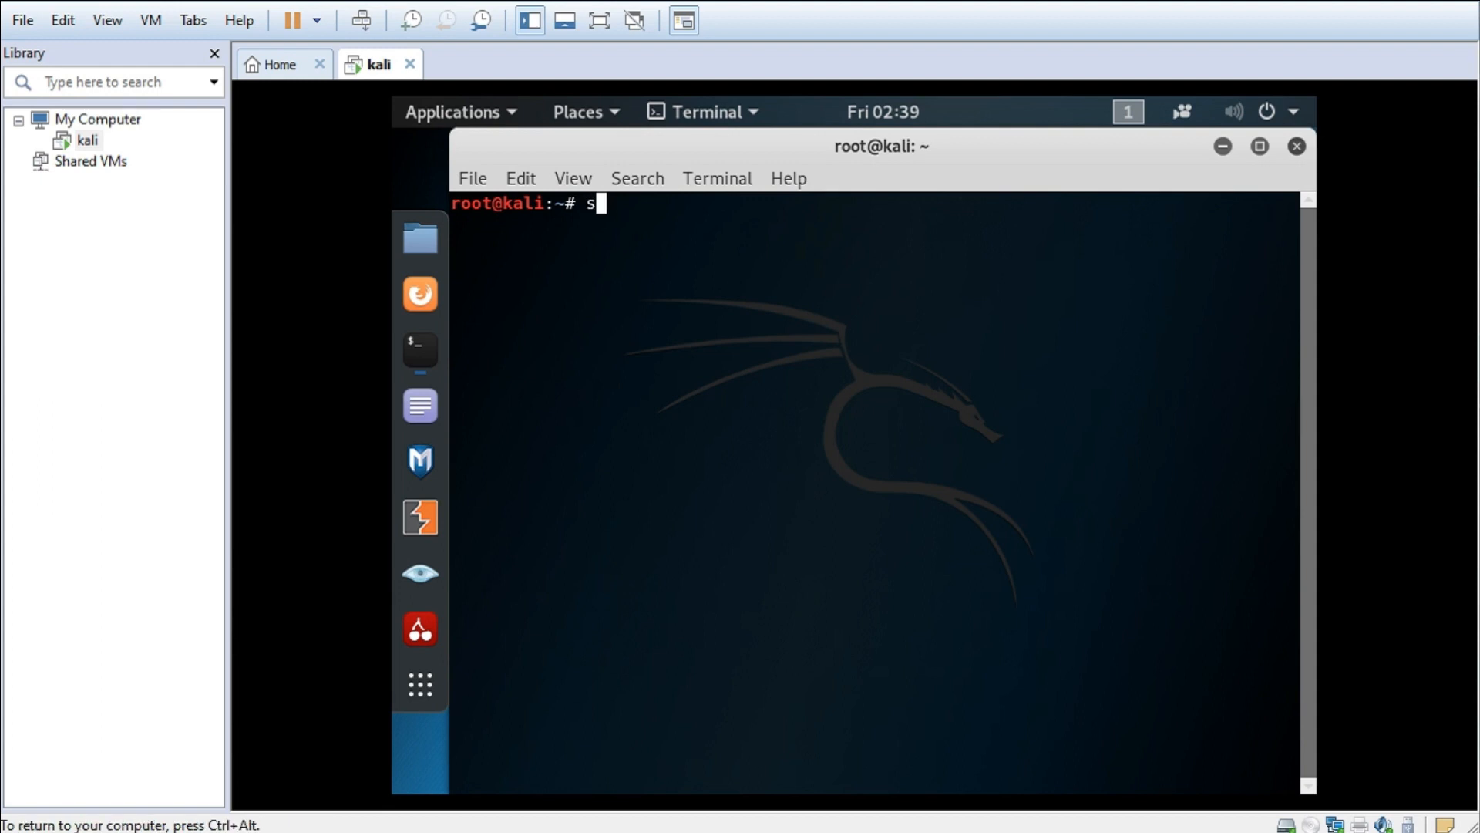
type("ice")
key("Up")
key("Up")
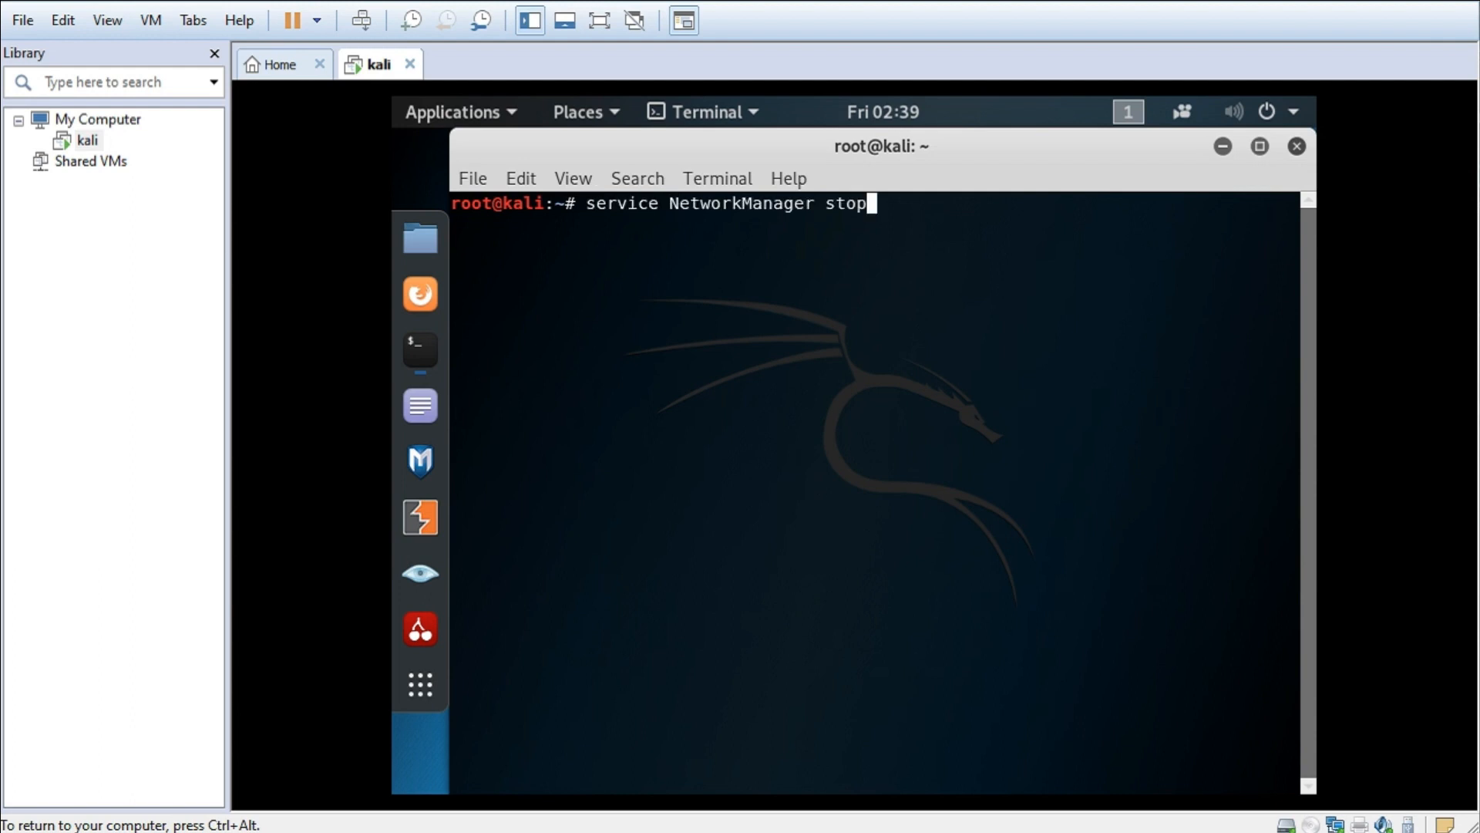
key("BackSpace")
key("BackSpace")
type("art")
key("Return")
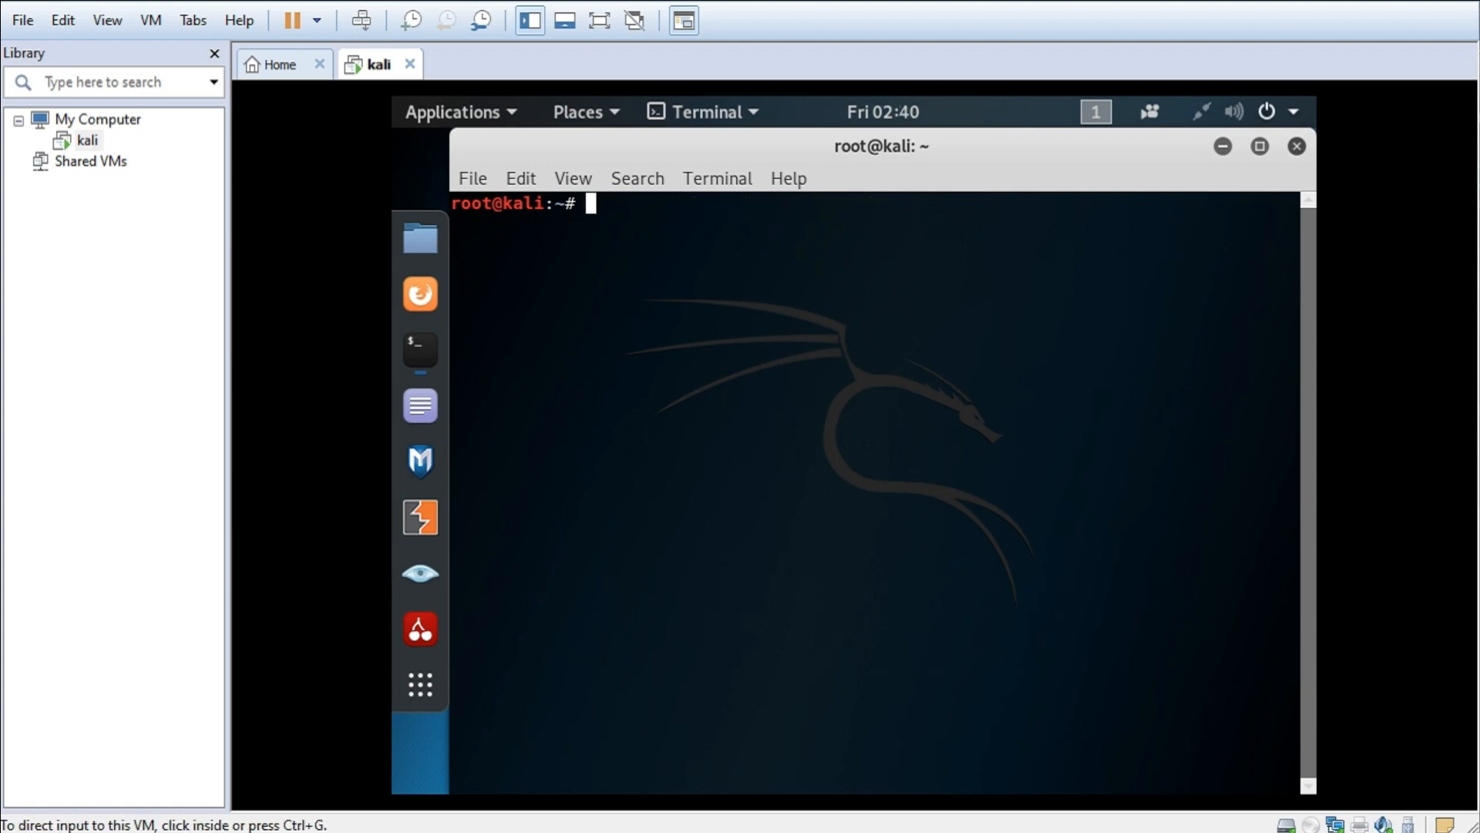
key("ctrl+g")
type("ping ")
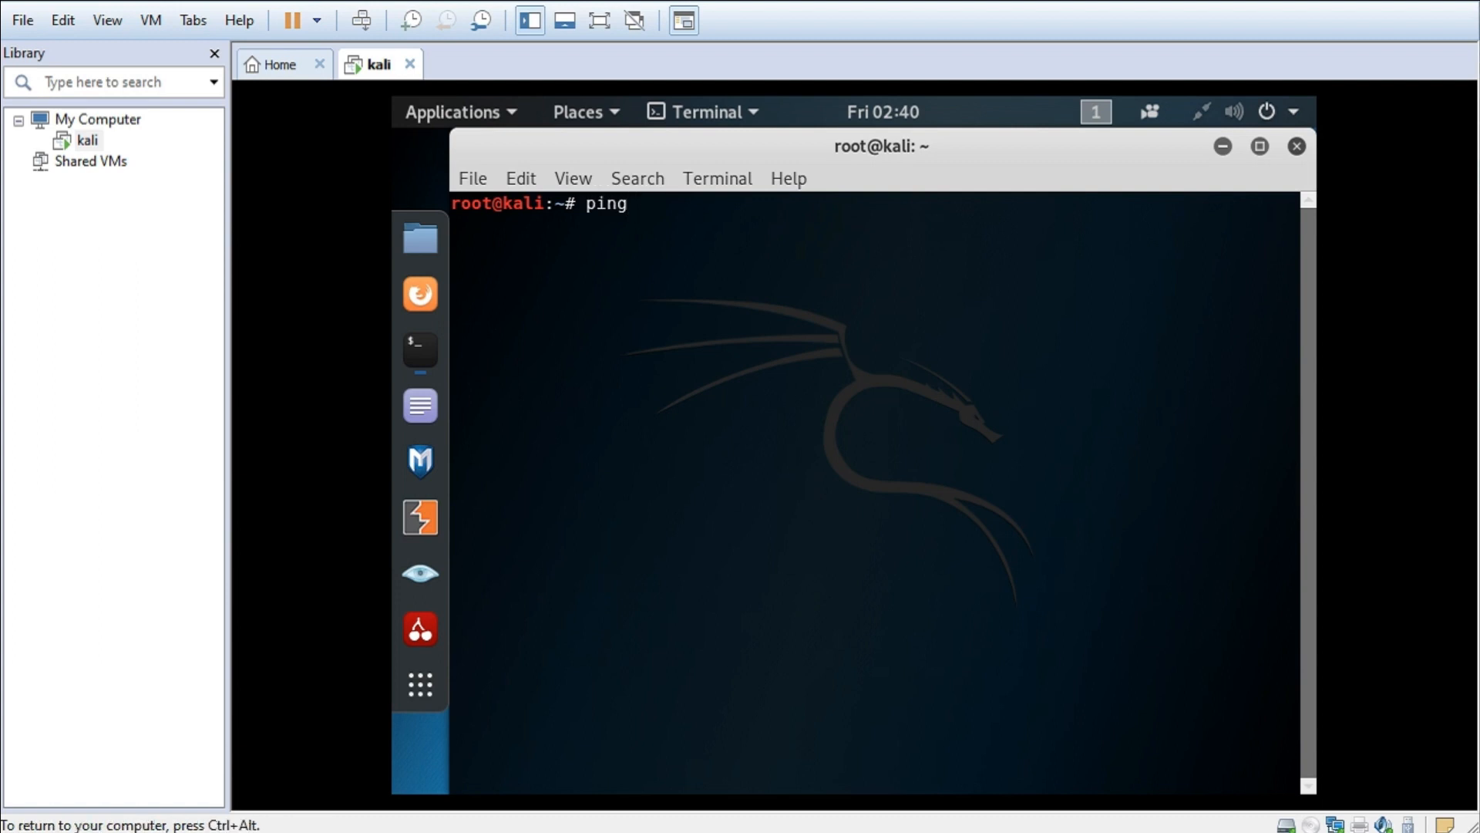
type("www.googl")
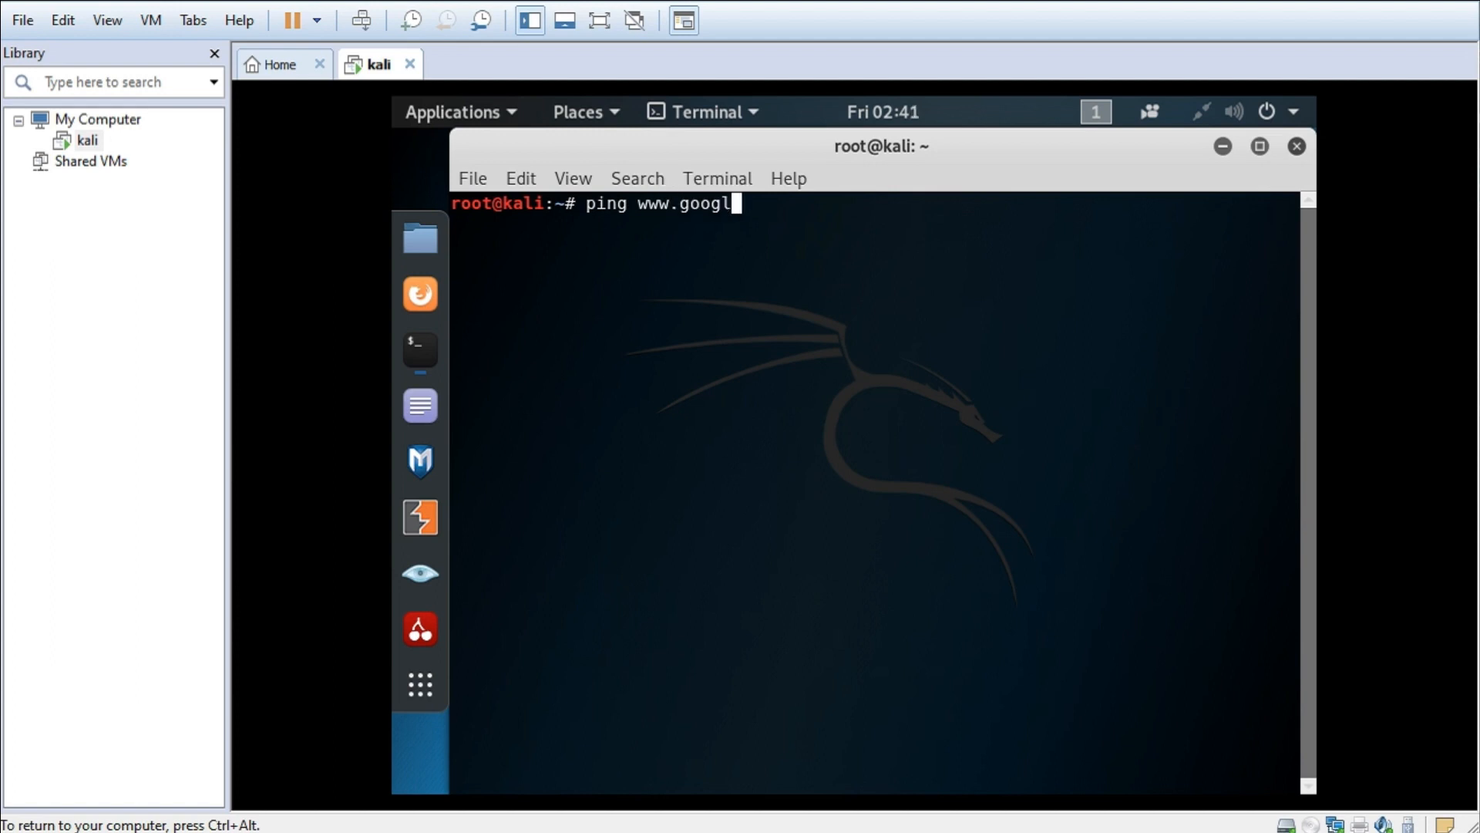
type("e.com")
key("Return")
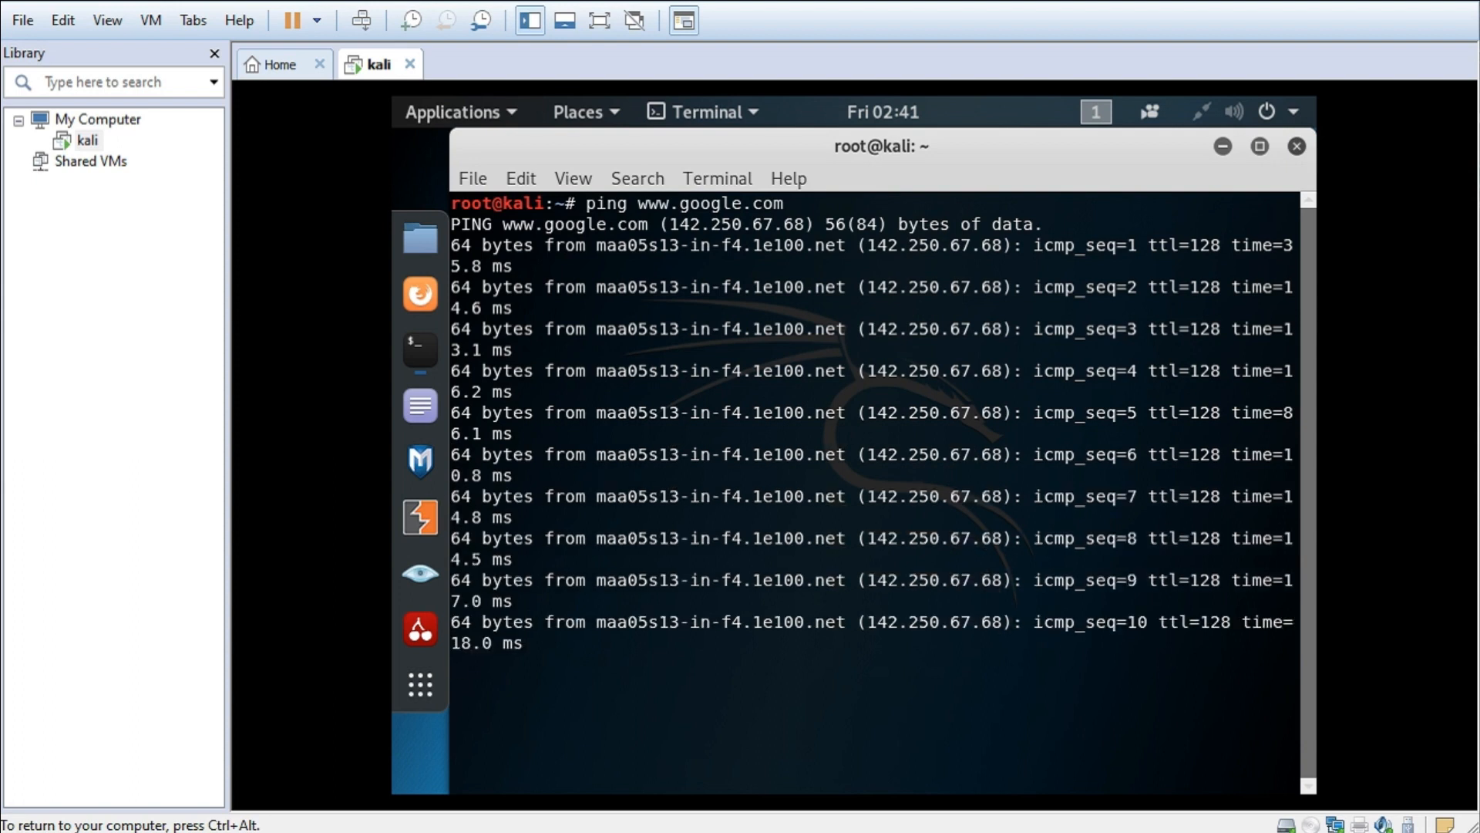
key("ctrl+c")
- Clear the terminal and bring up the Kali applications overview
type("clear")
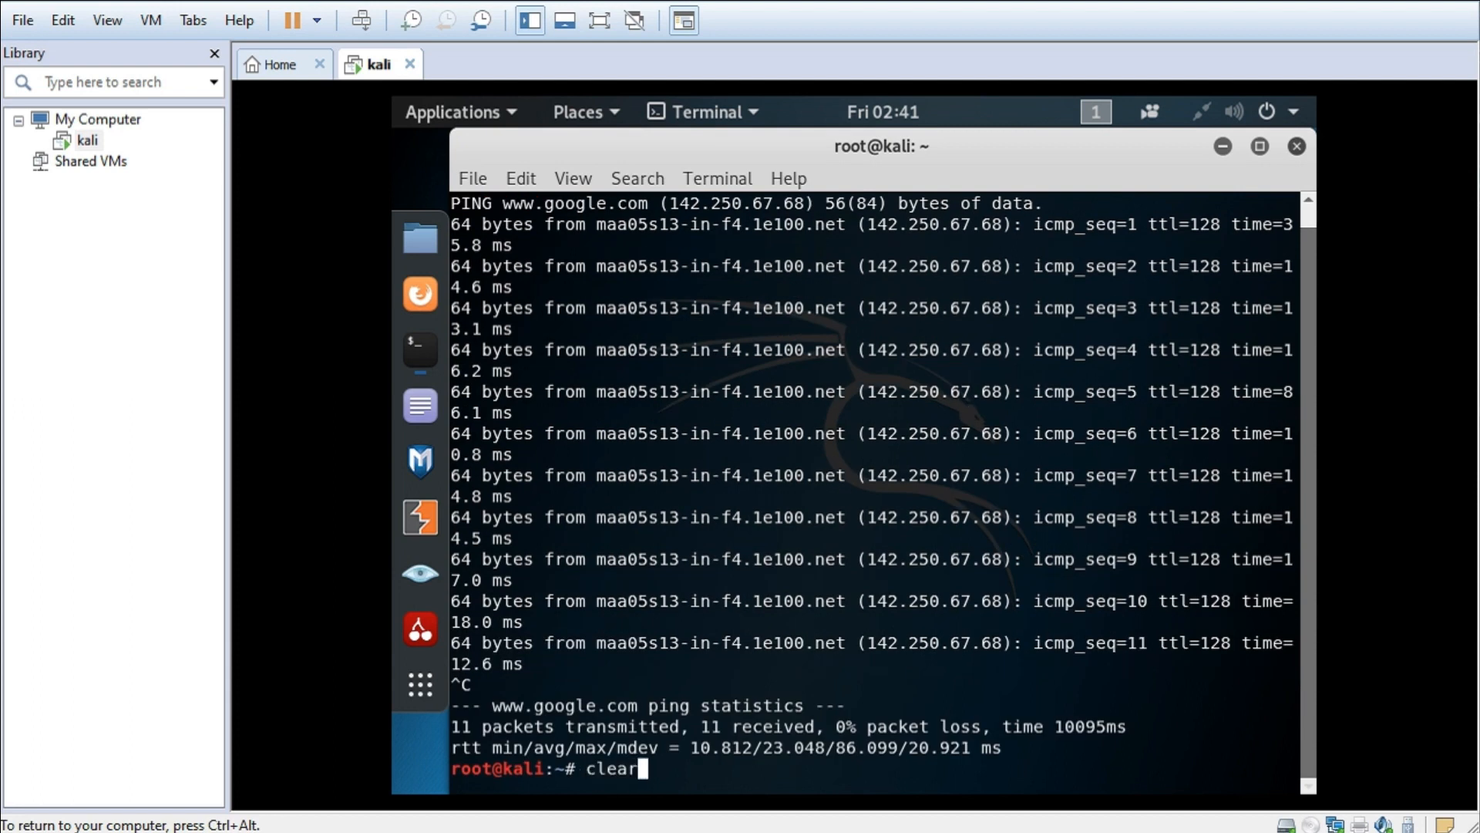
key("Return")
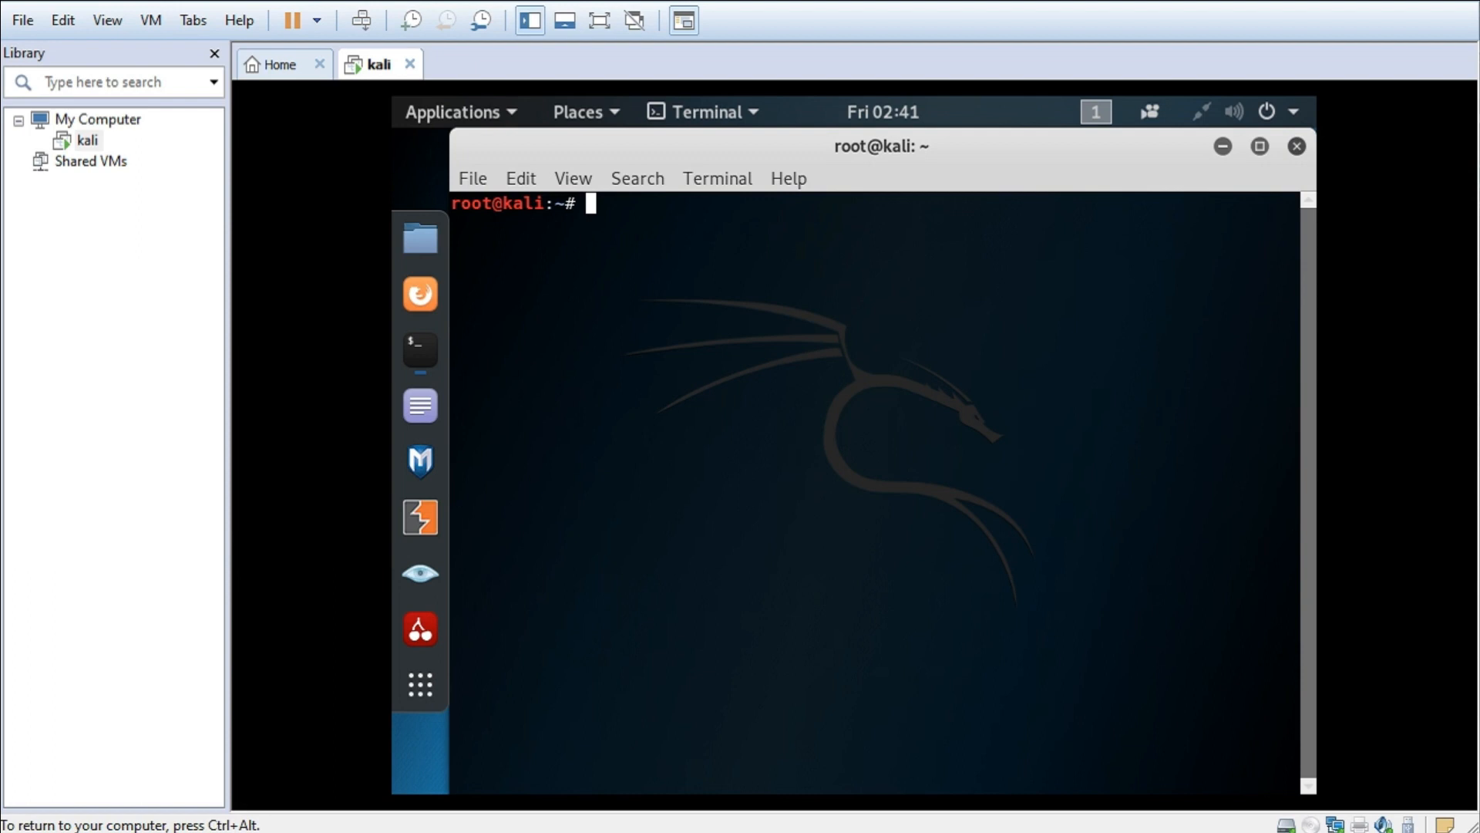
left_click(420, 683)
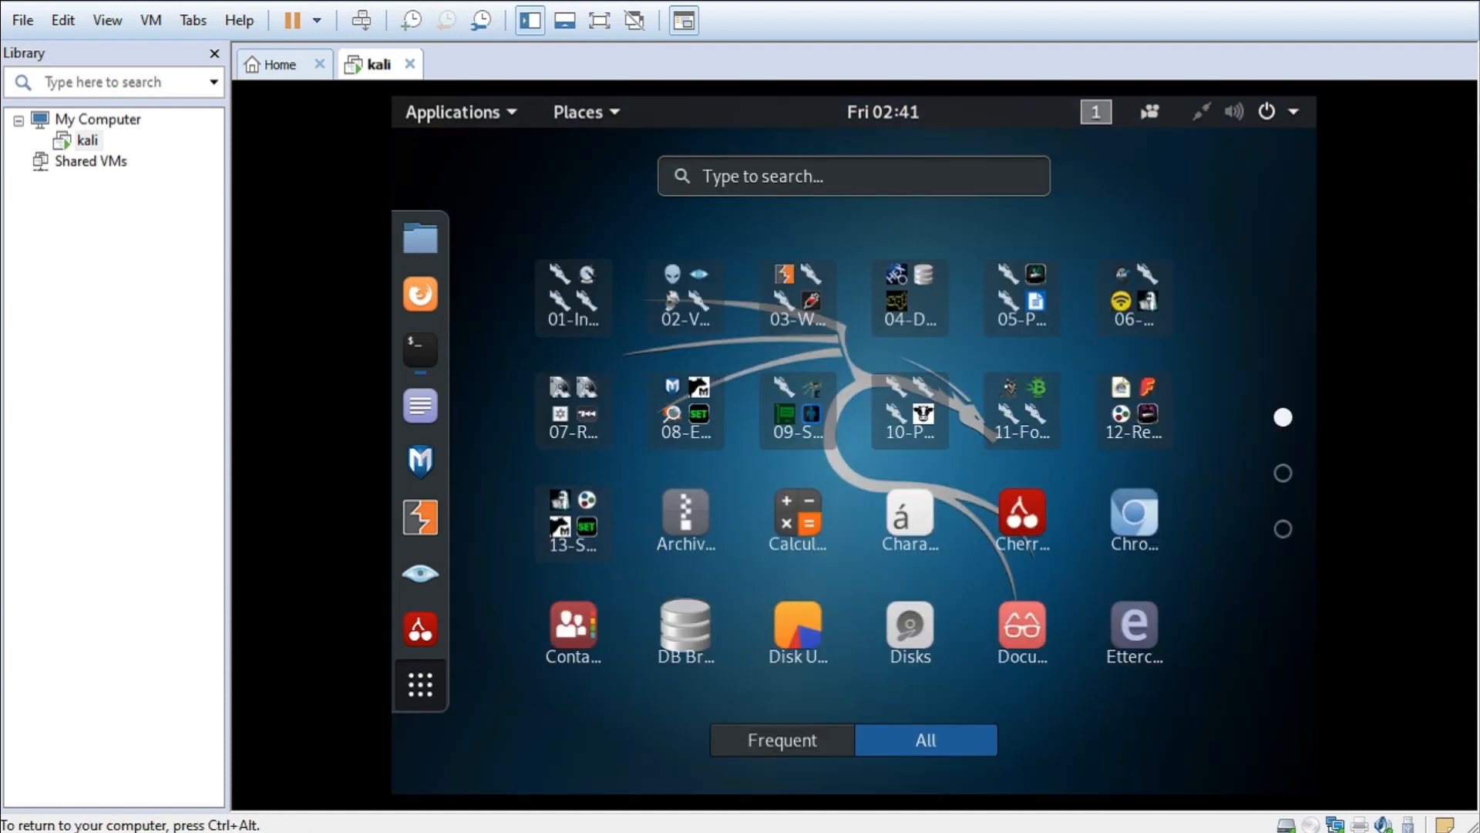
- Open the Kali system status menu to see the wired network reported as Connected
scroll(855, 463, "down", 2)
scroll(854, 463, "up", 2)
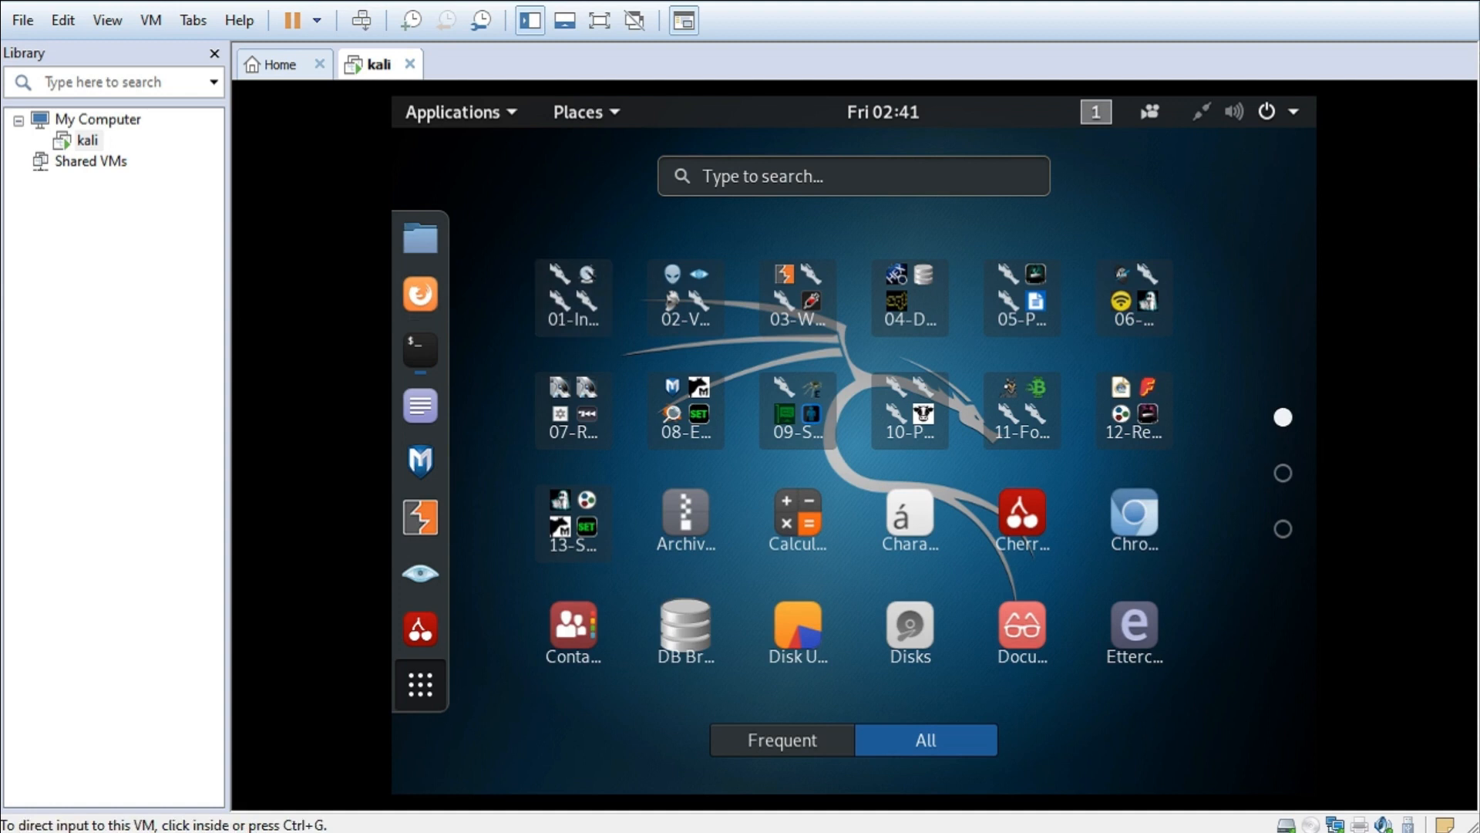
left_click(1266, 112)
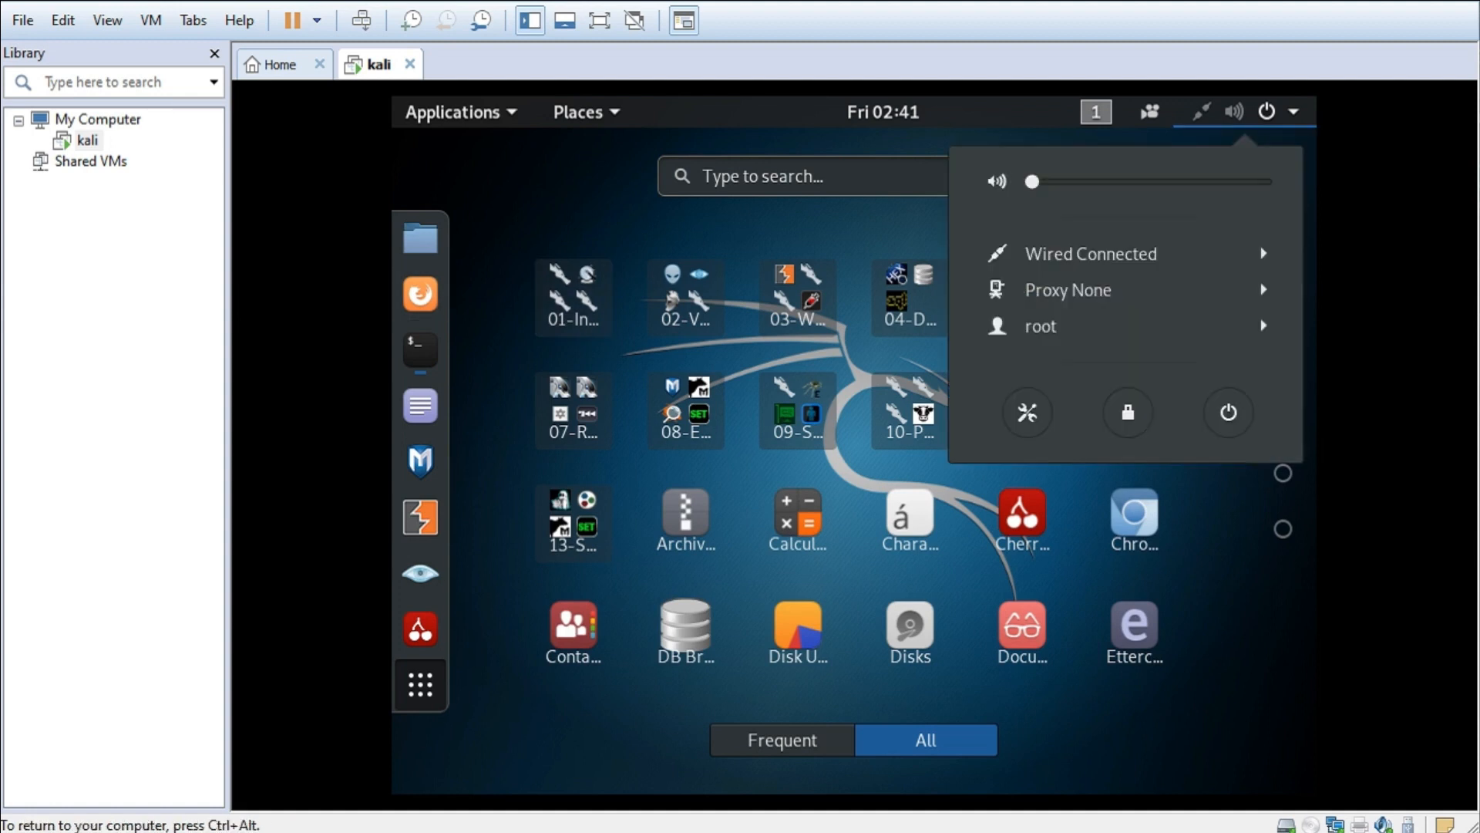